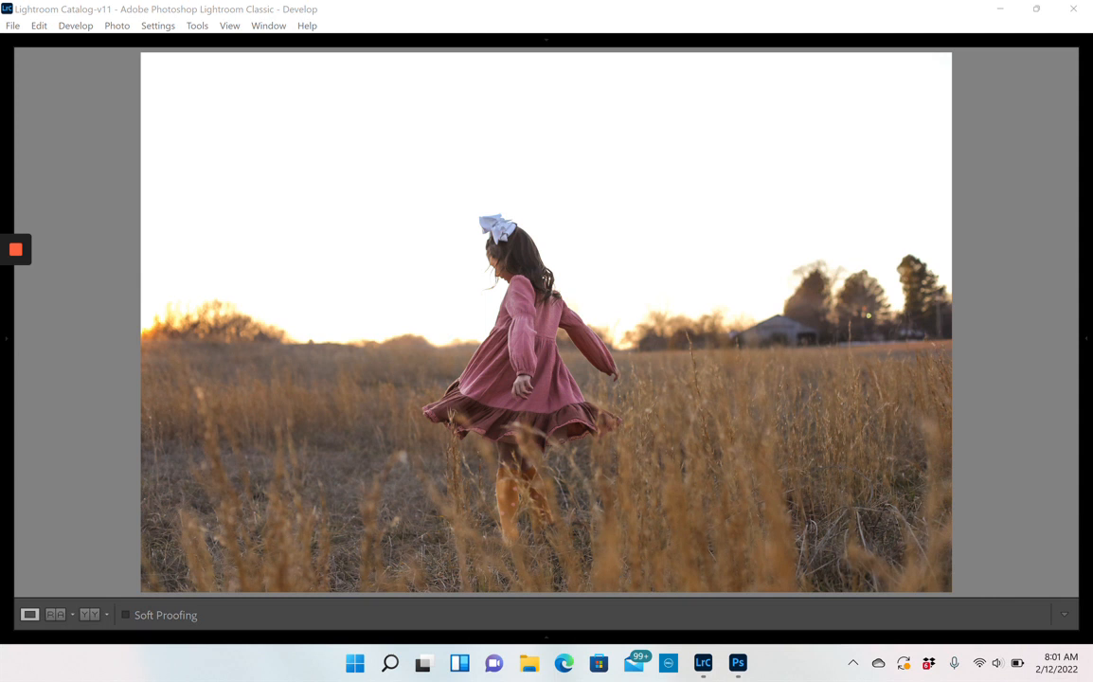
Step: Compare the edited photo of the girl in the field with its unedited version
left_click(587, 151)
left_click(587, 151)
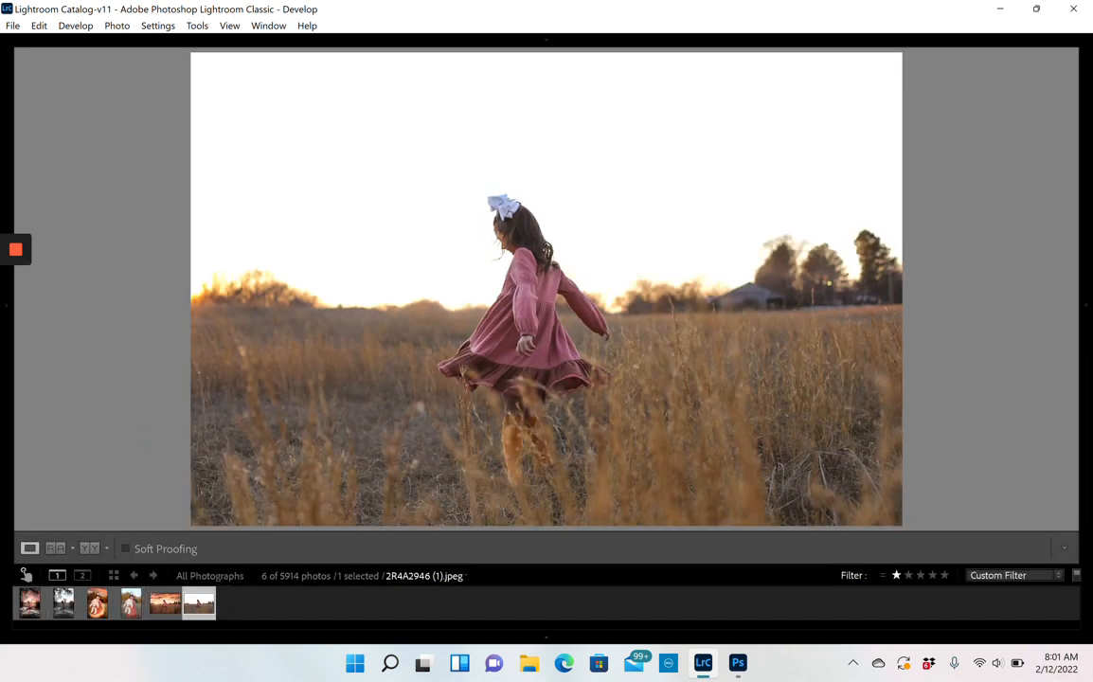
left_click(587, 151)
left_click(587, 152)
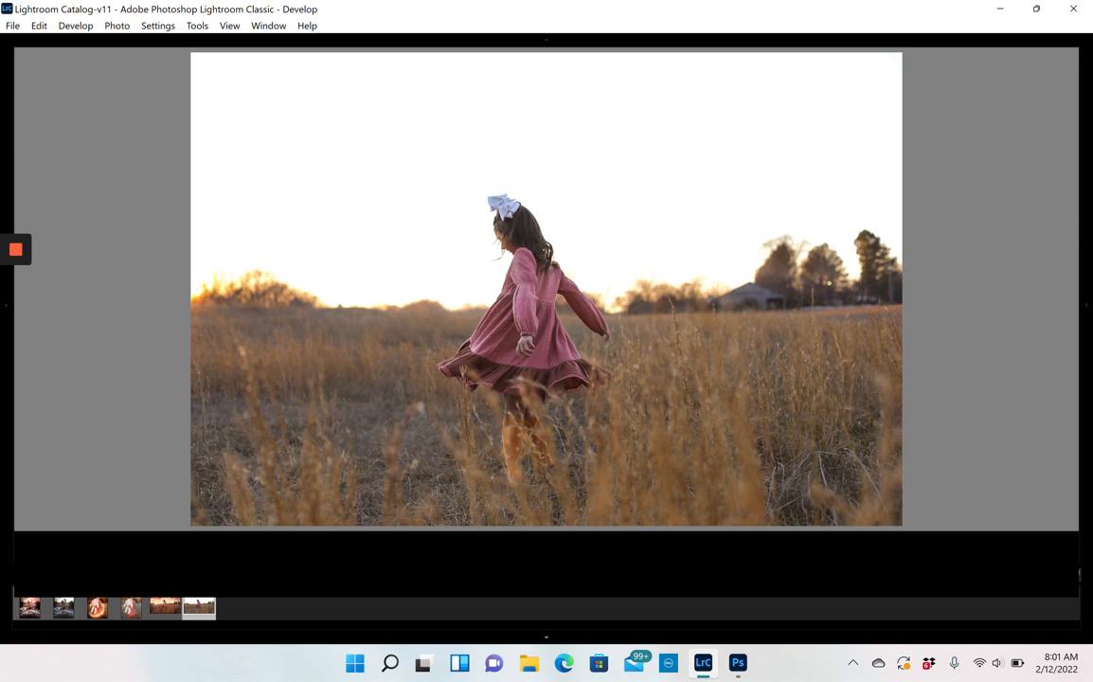
key("backslash")
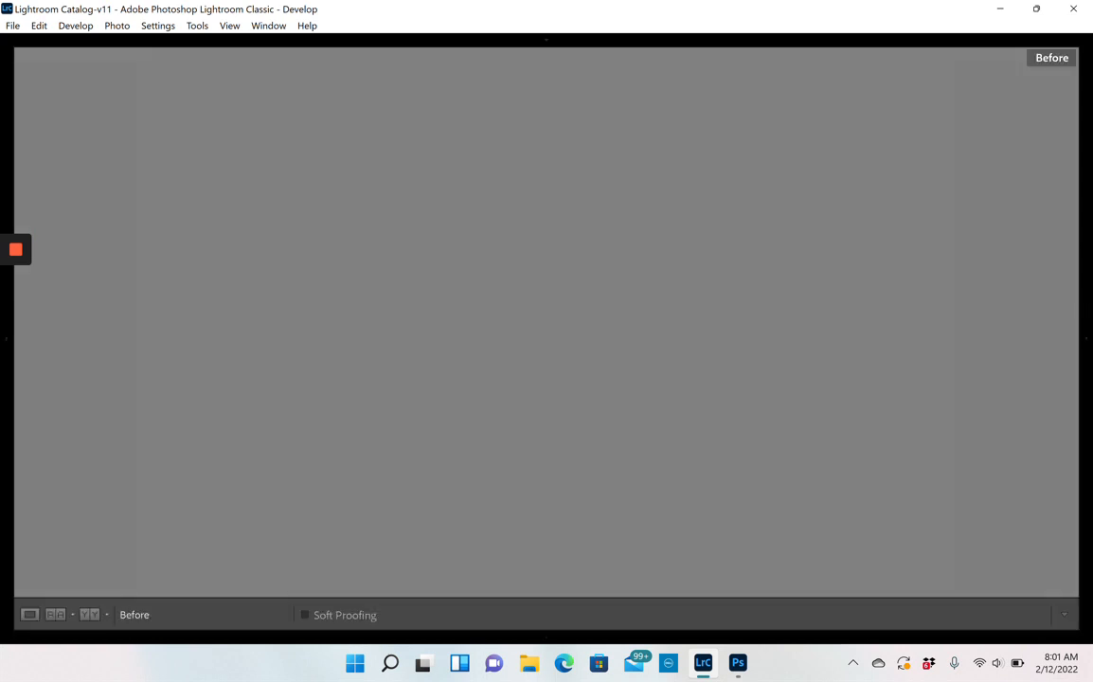
key("backslash")
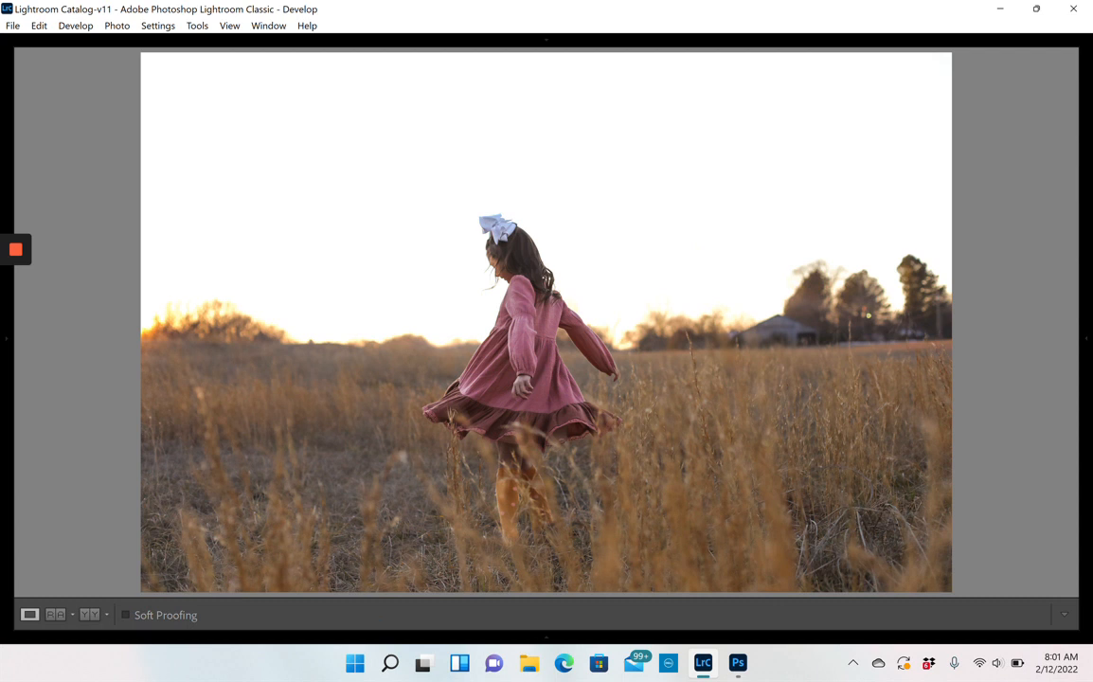
key("backslash")
key("backslash")
Step: Select the photo's sky mask, Mask 1, and set its Highlights to -43
mouse_move(1087, 338)
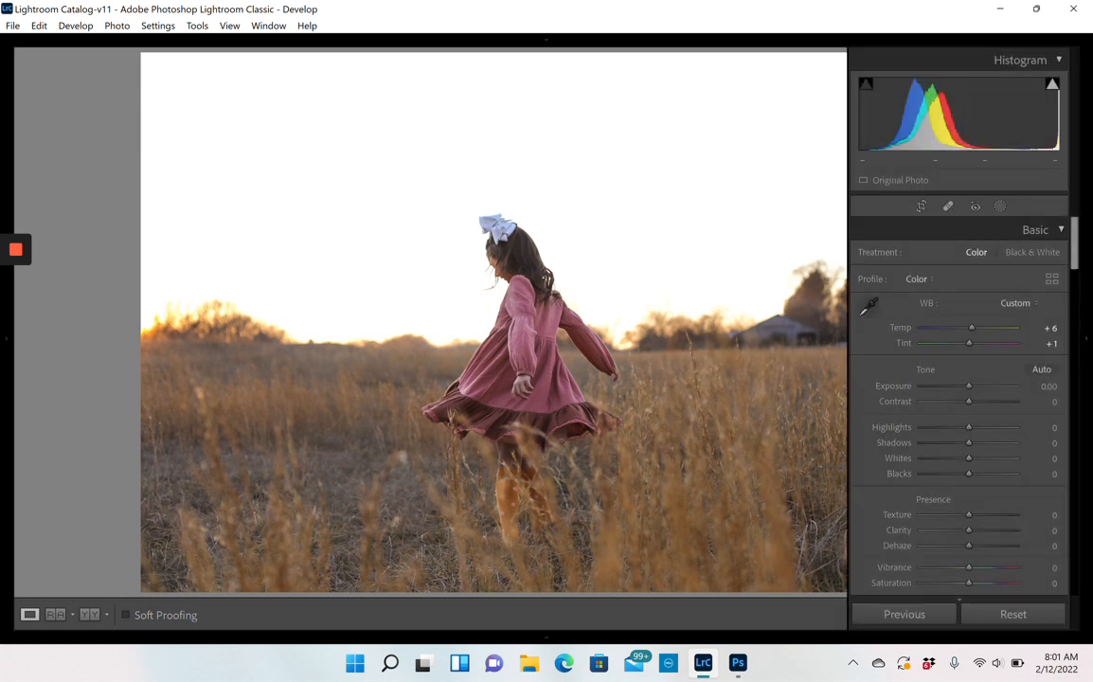
left_click(1000, 206)
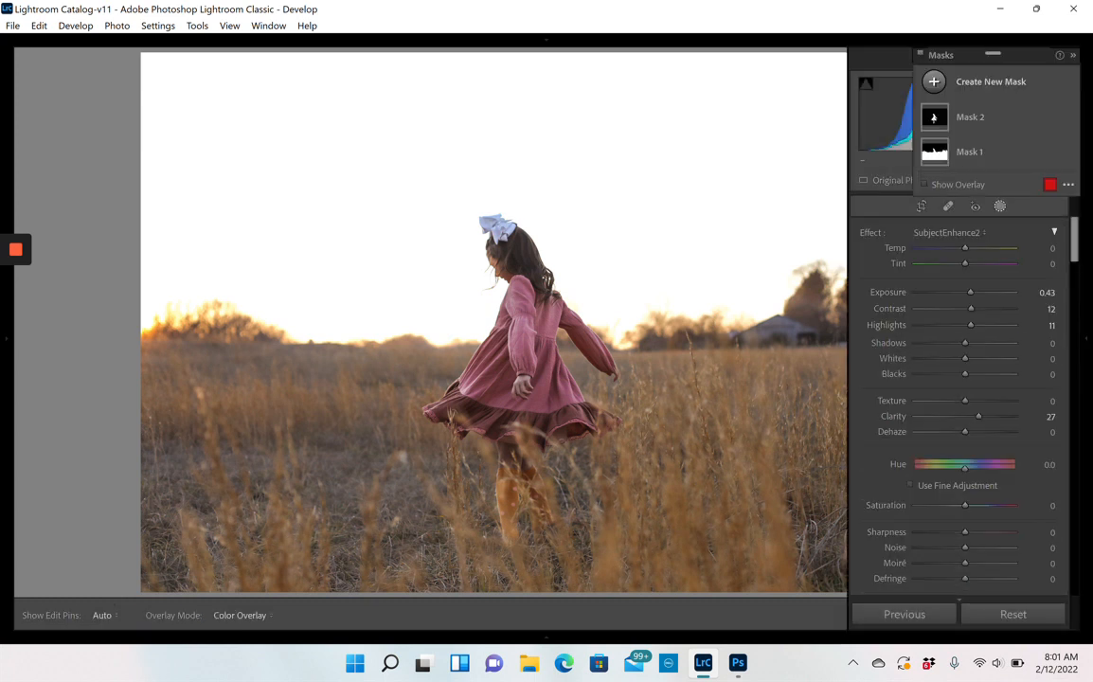
left_click(969, 152)
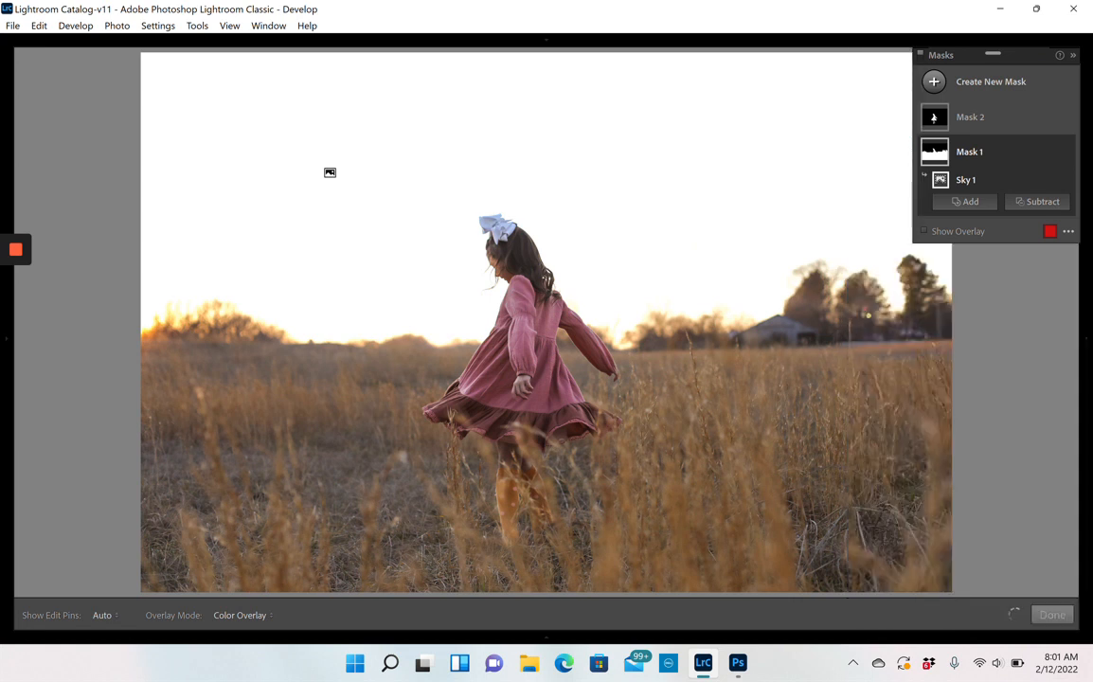
mouse_move(1086, 338)
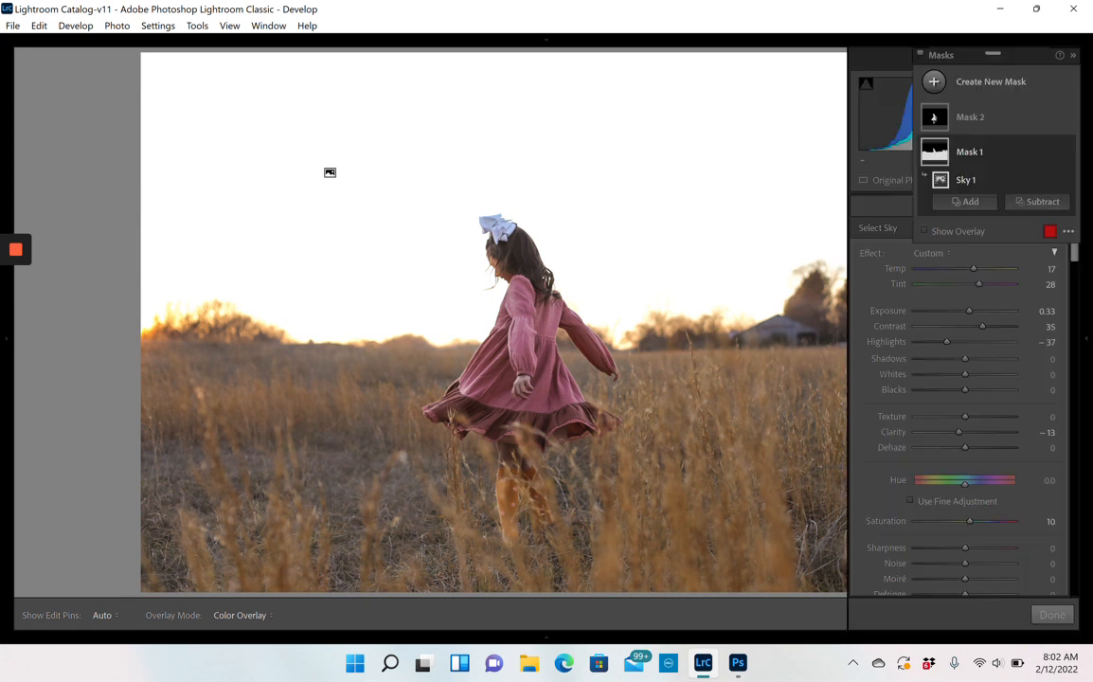
left_click_drag(946, 342, 944, 342)
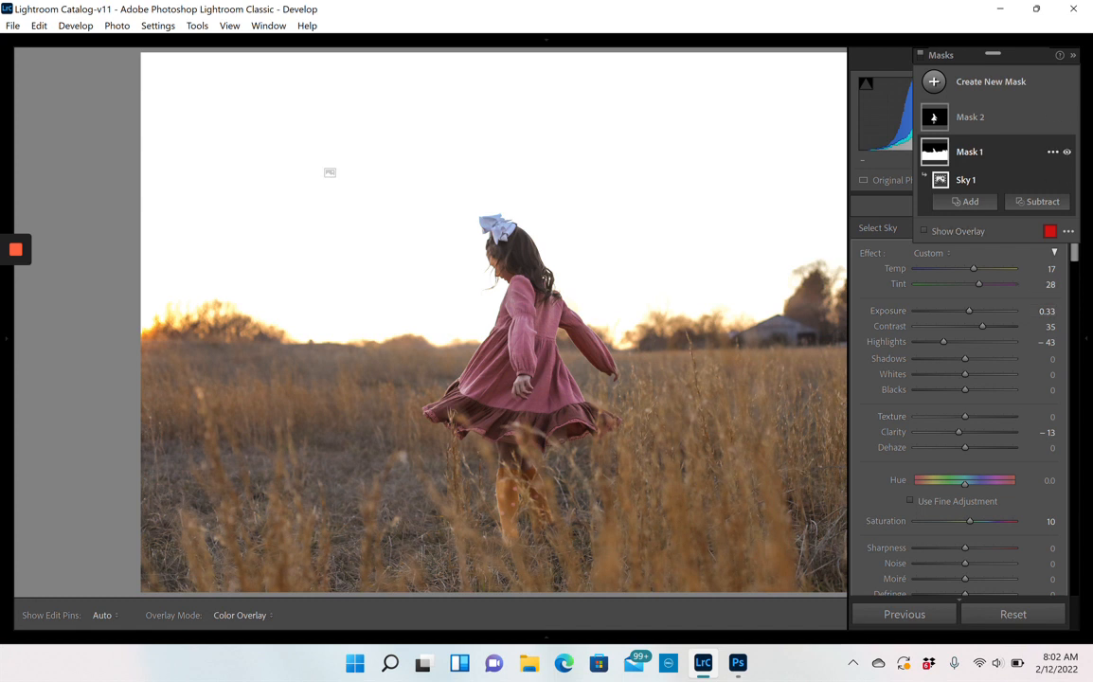
Step: Review the adjustments of the subject mask, Mask 2, moving the mask list aside, and finish masking
left_click(985, 117)
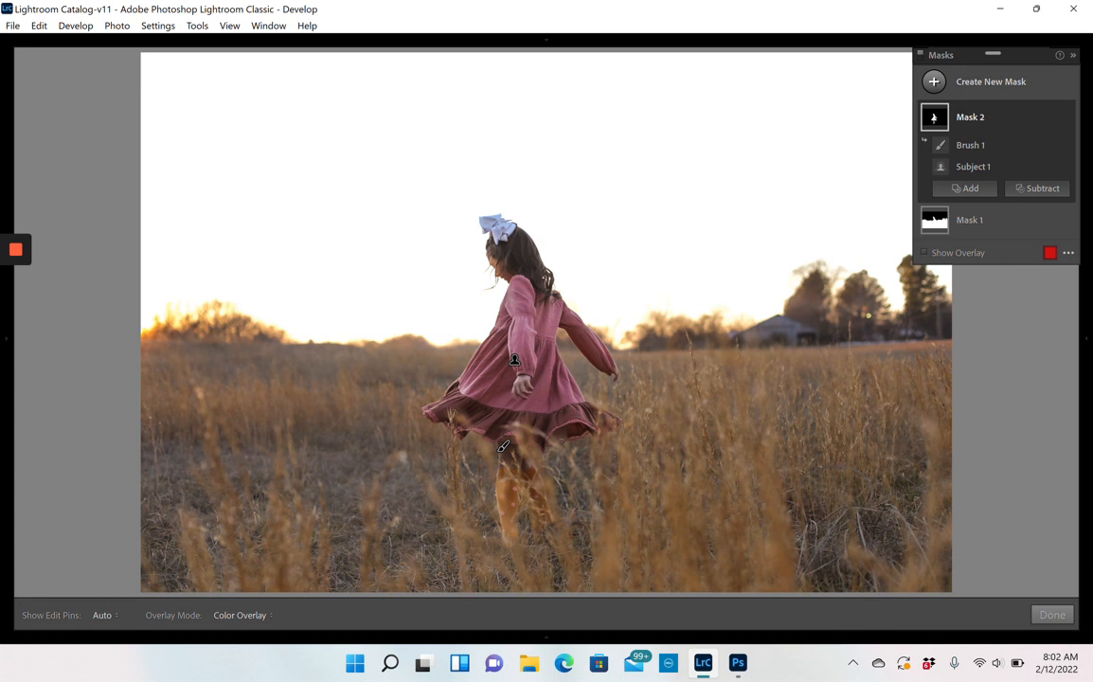
mouse_move(1086, 338)
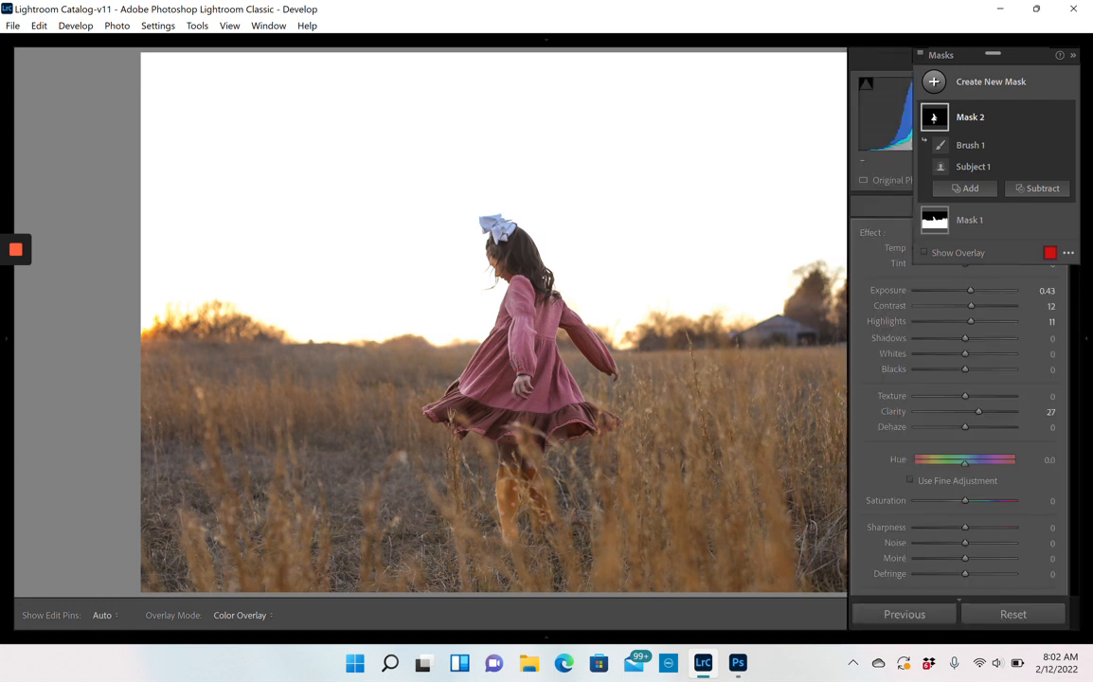
left_click_drag(1031, 55, 997, 255)
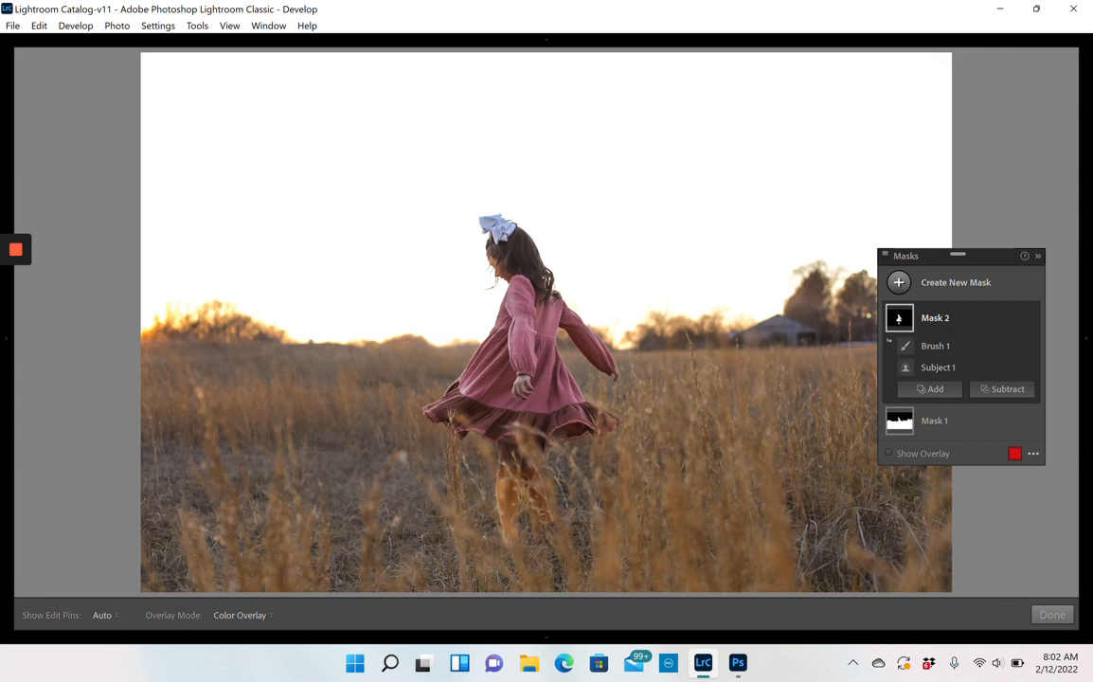
left_click(1086, 338)
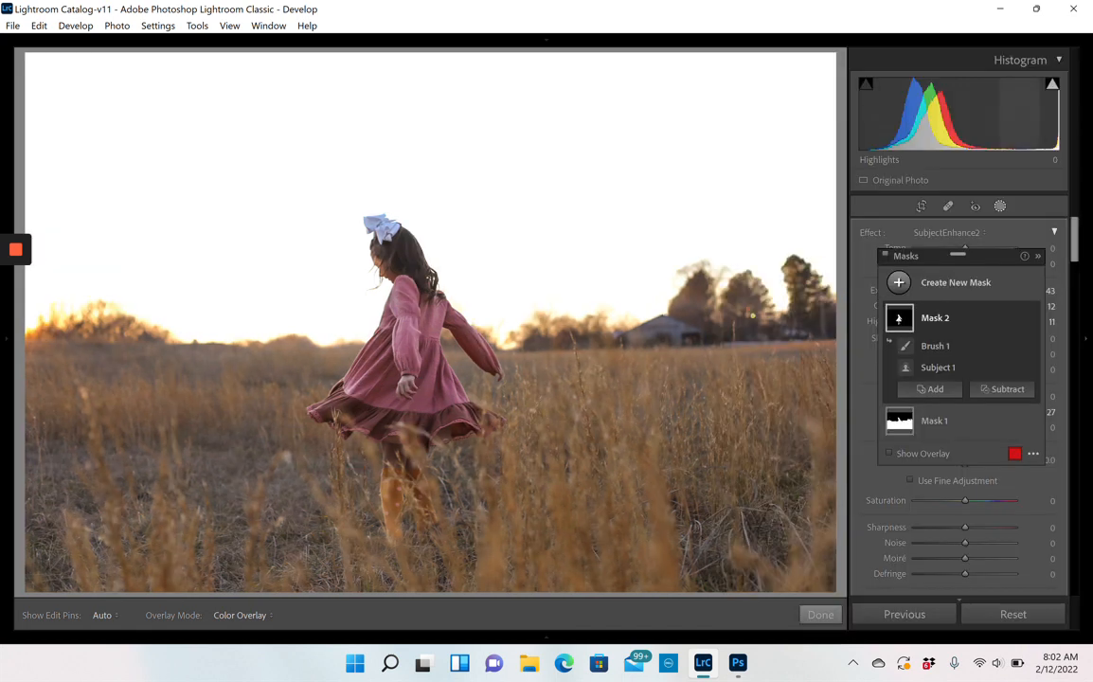
left_click(821, 614)
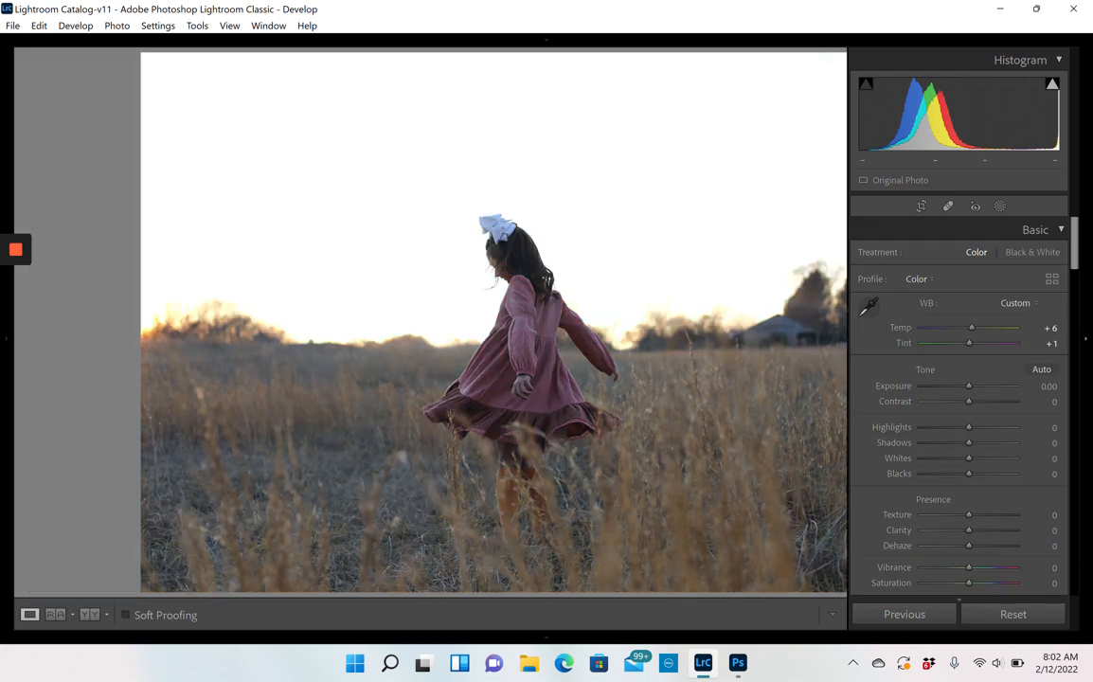
left_click(1086, 338)
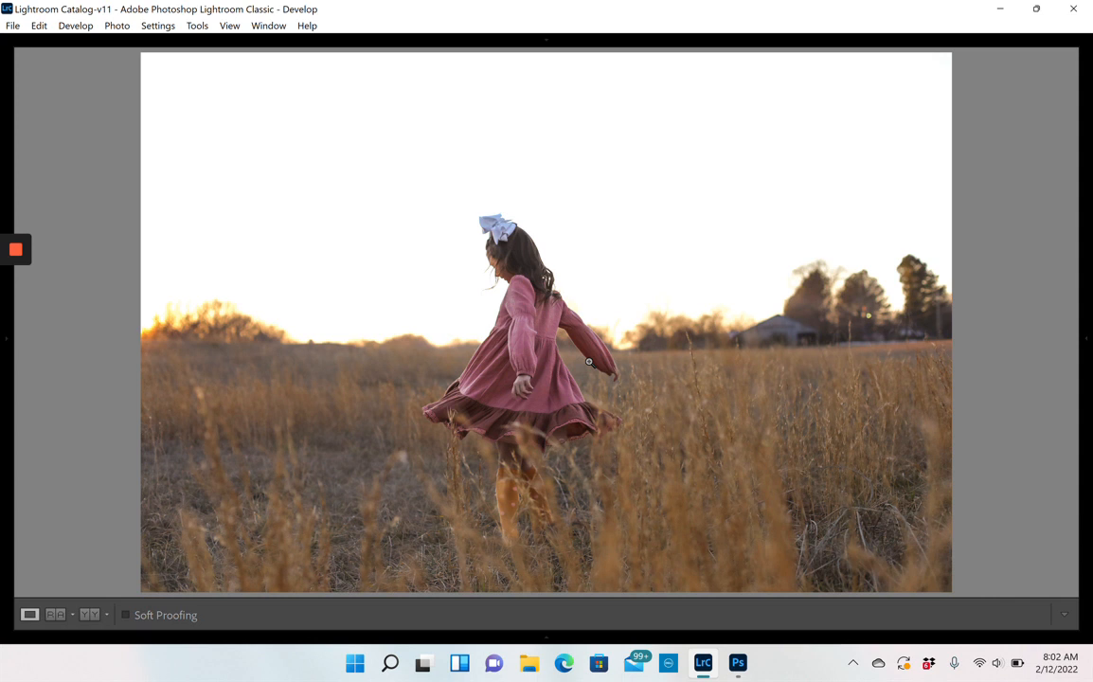
Step: Send the photo 2R4A2946 (1).jpeg to Photoshop for editing and switch to Photoshop
left_click(547, 636)
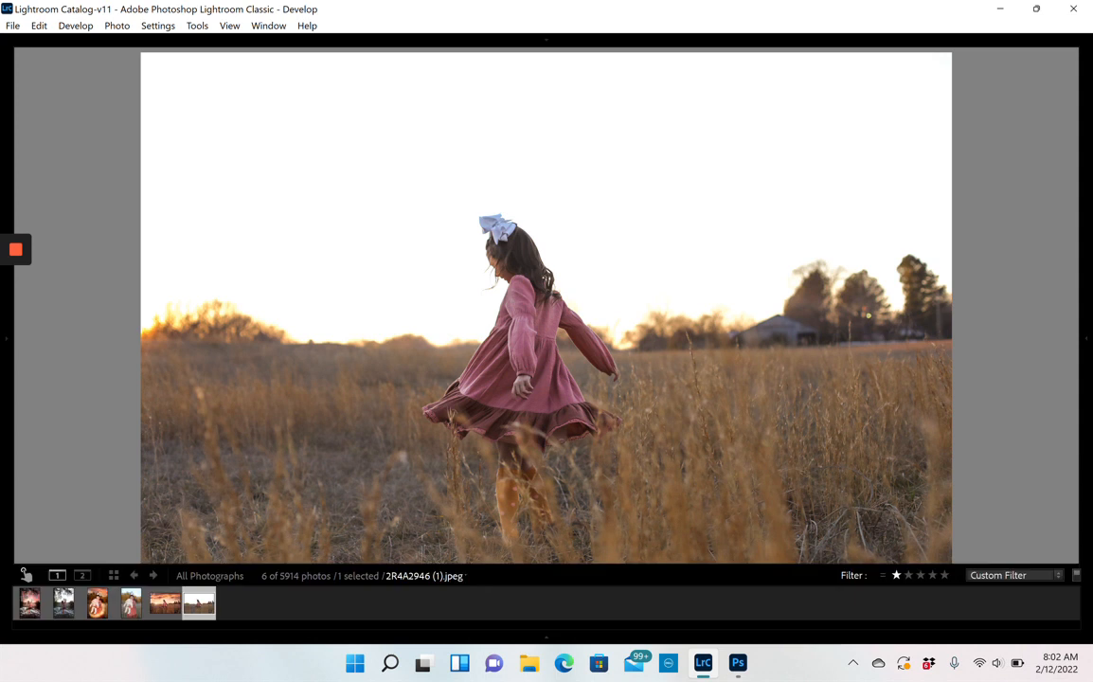
right_click(201, 603)
right_click(202, 603)
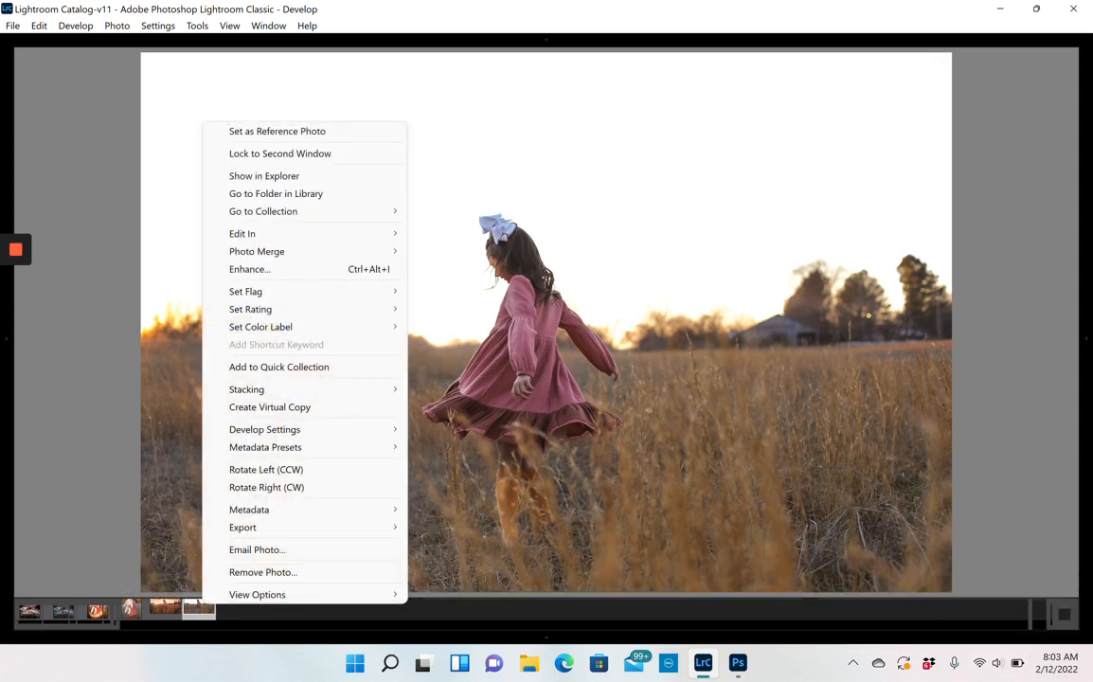
left_click(738, 663)
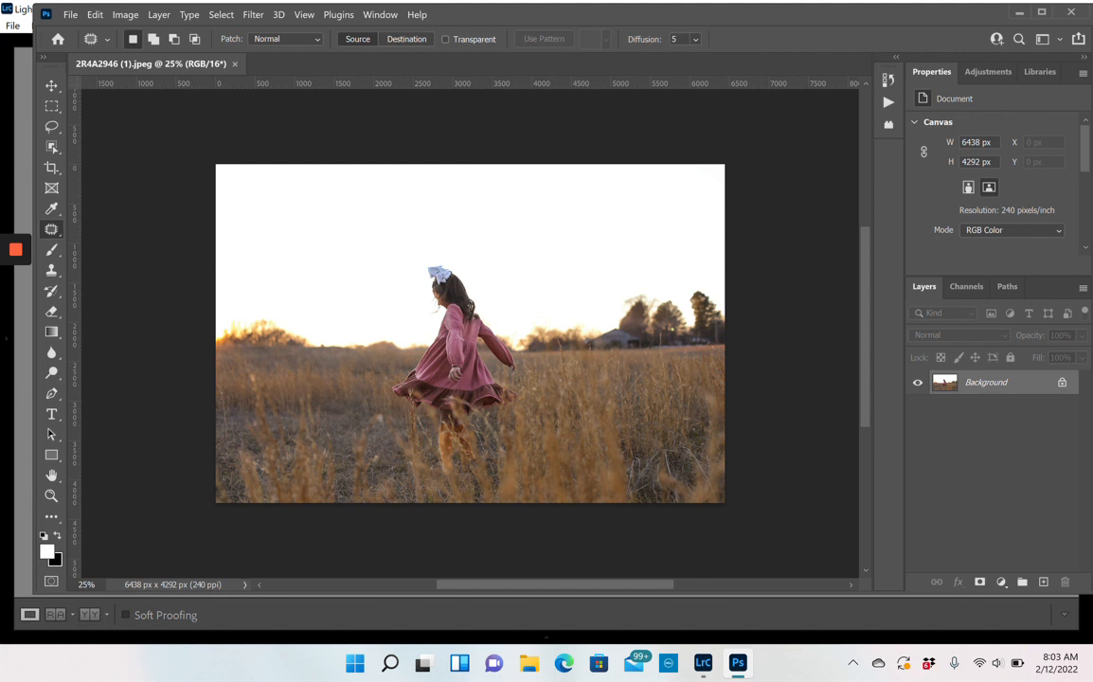
Step: Run the 1-Click action from the Stormy Painterly Collection on the photo and collapse the action list
left_click(896, 57)
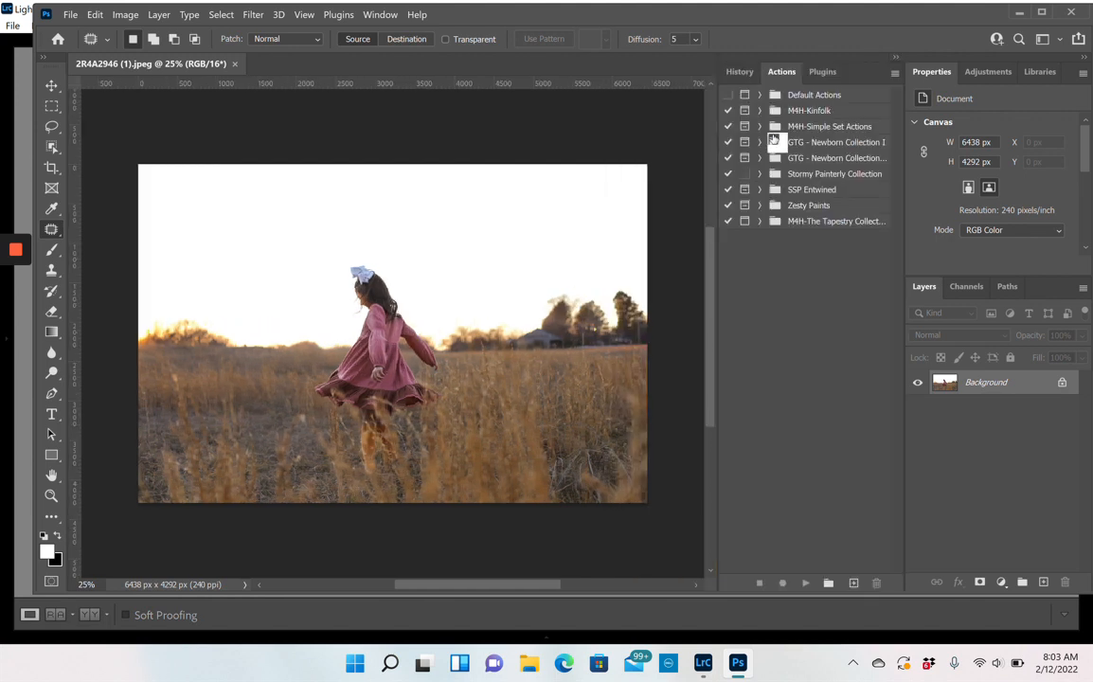
double_click(820, 174)
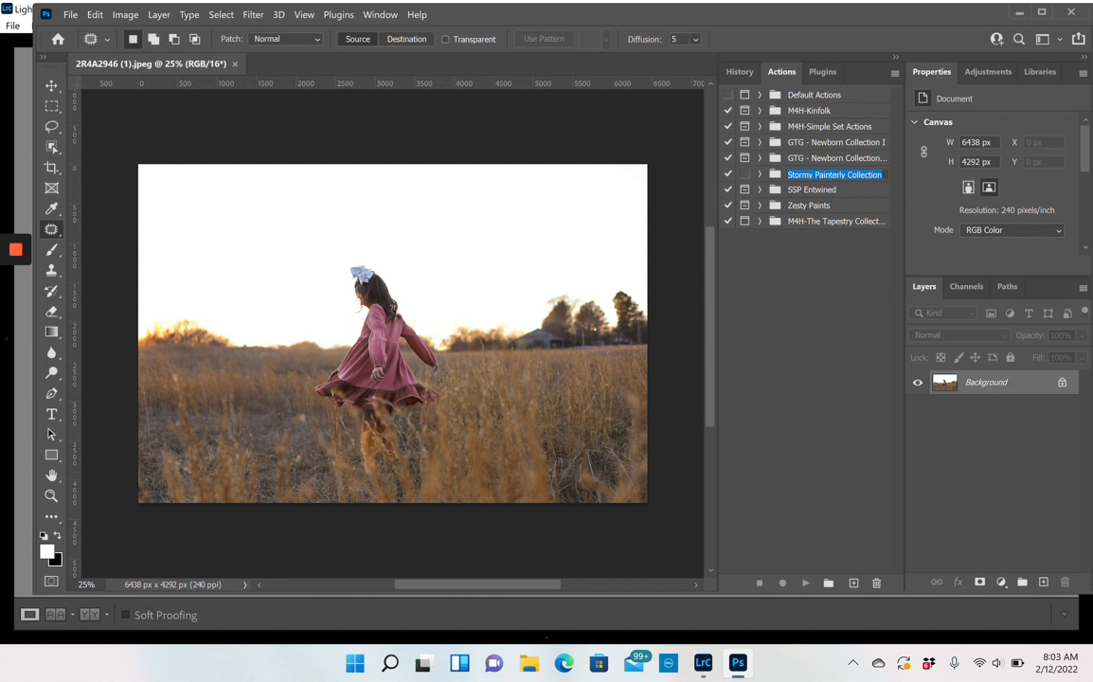
left_click(759, 174)
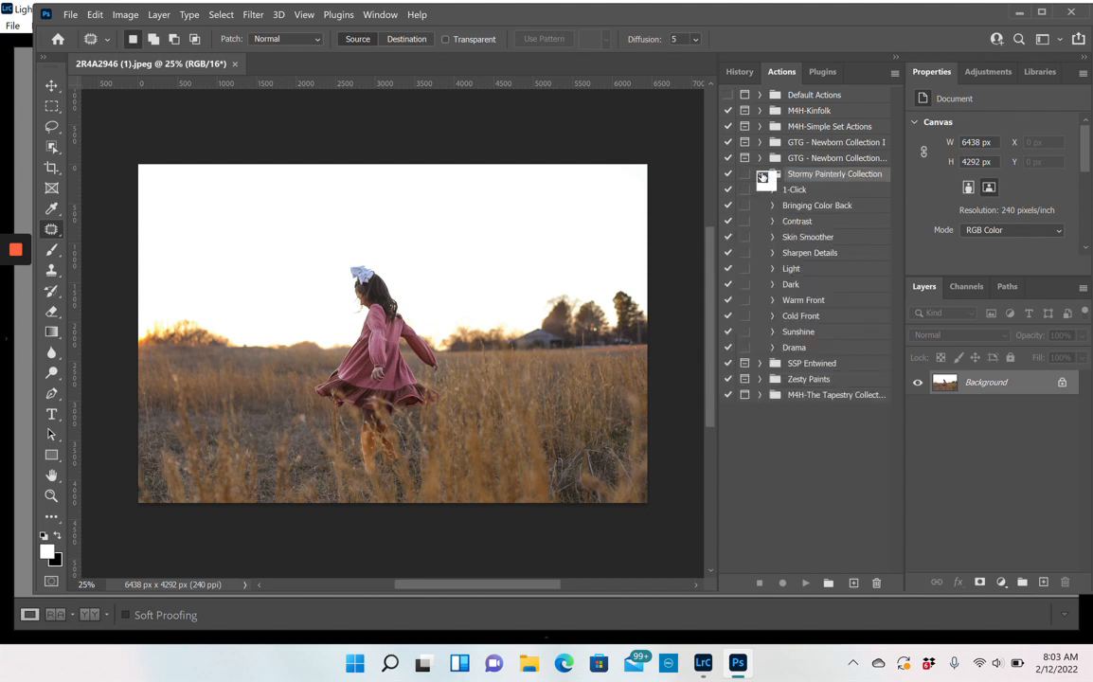
left_click(822, 189)
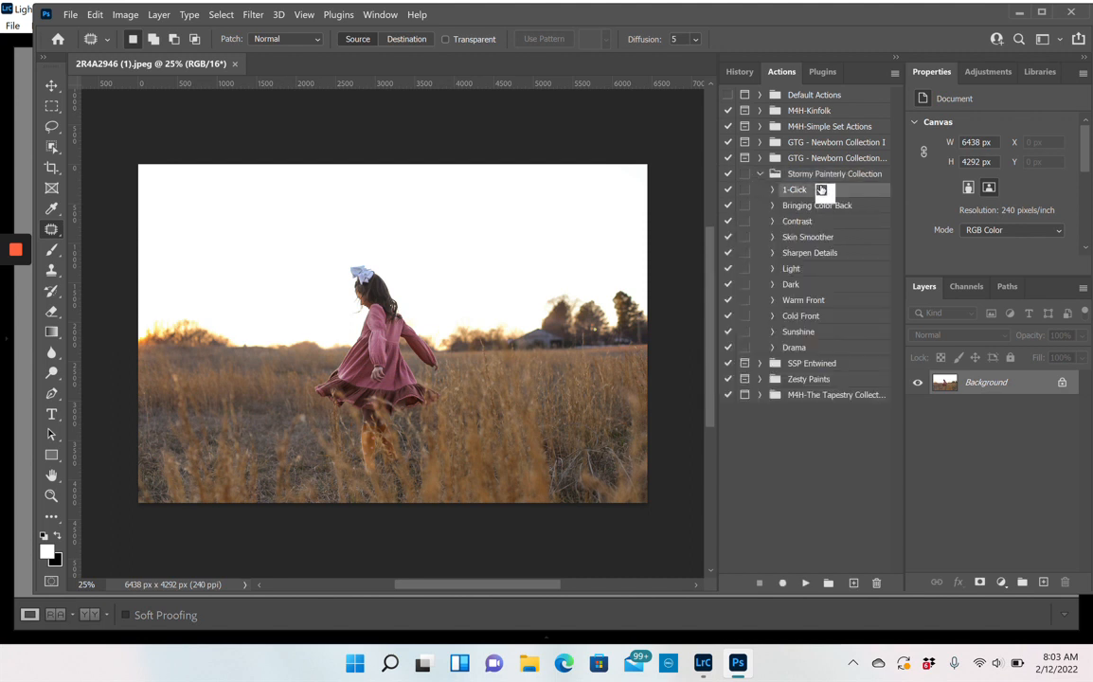
left_click(804, 584)
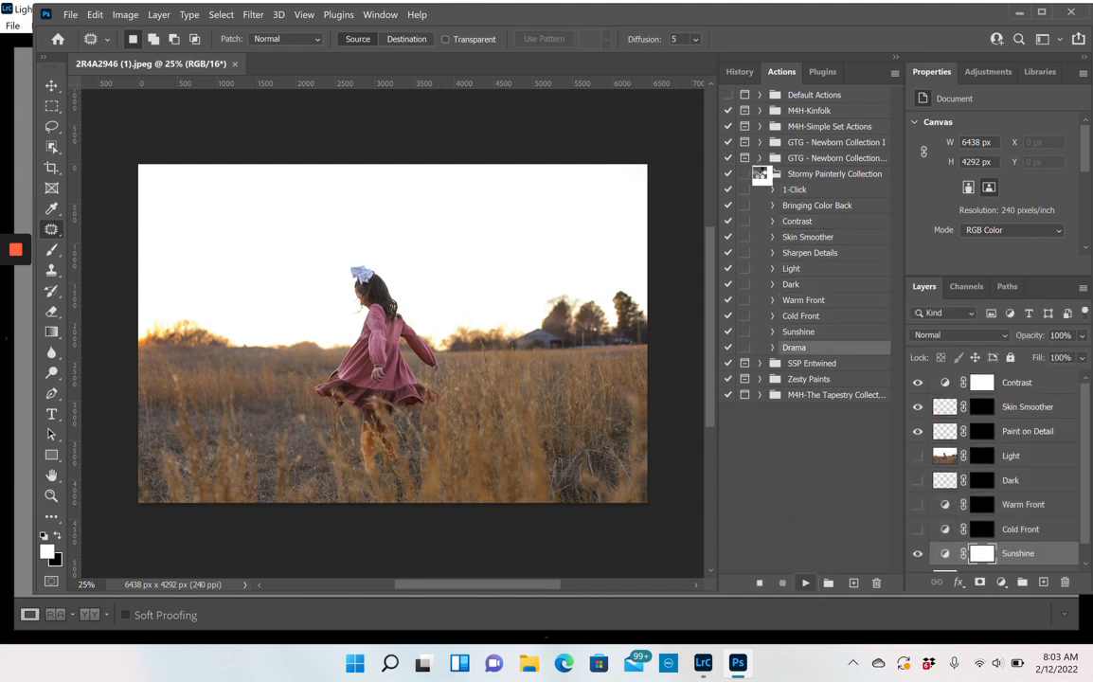
left_click(760, 174)
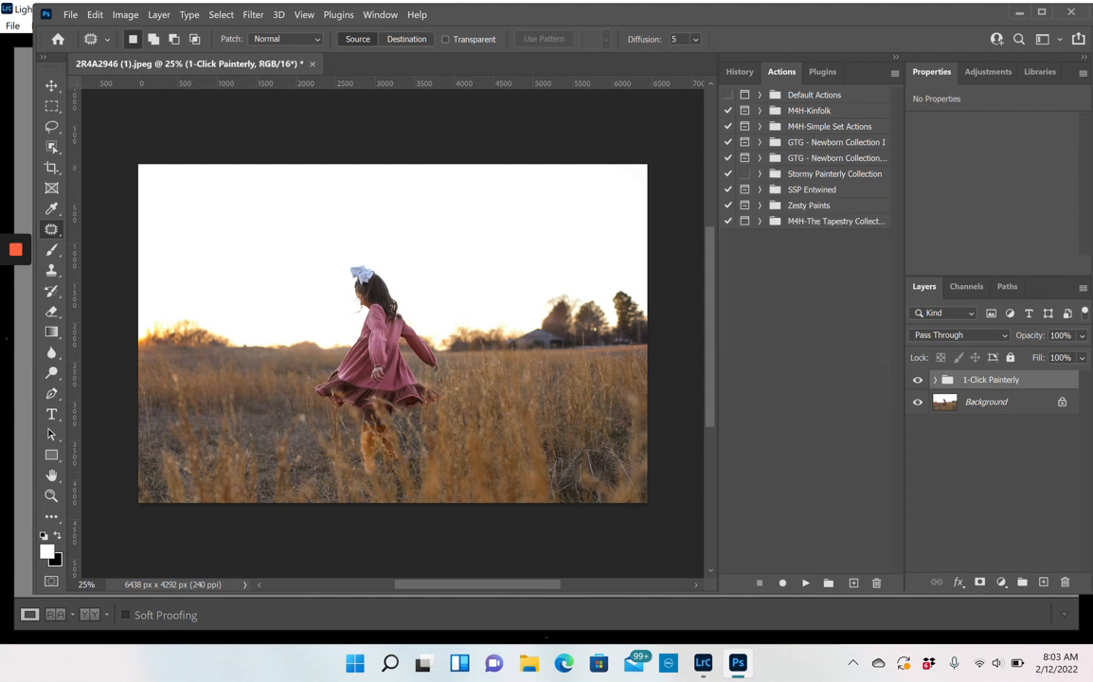
left_click(896, 57)
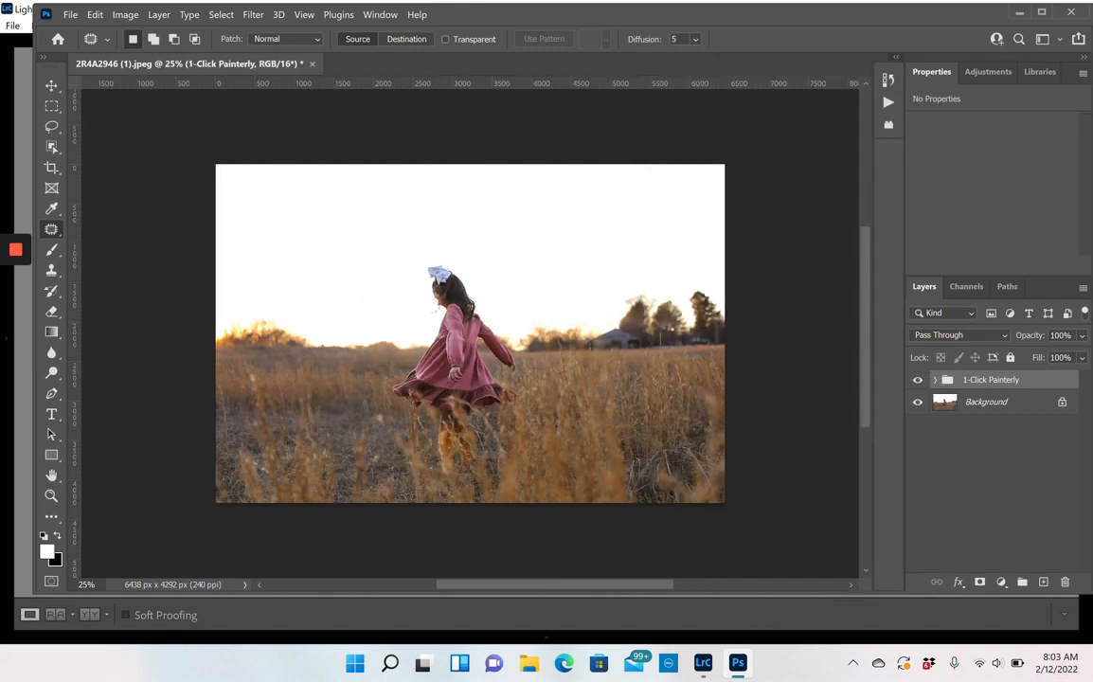
Step: Expand the 1-Click Painterly group, make its Light layer visible and select that layer's mask
left_click(936, 380)
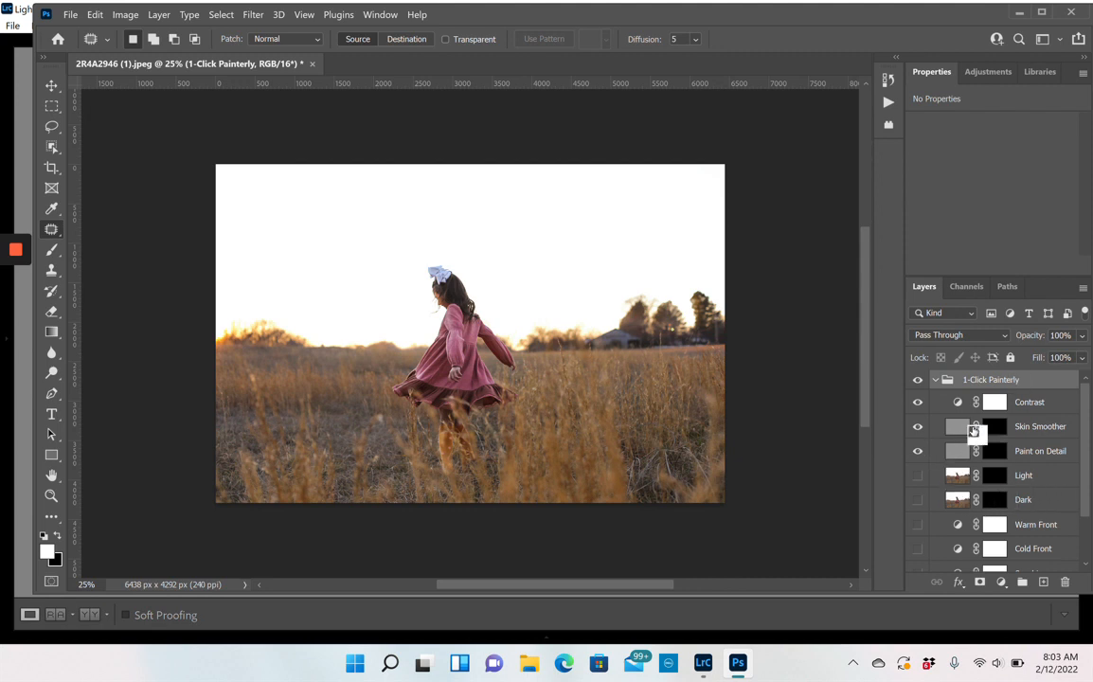
left_click(918, 473)
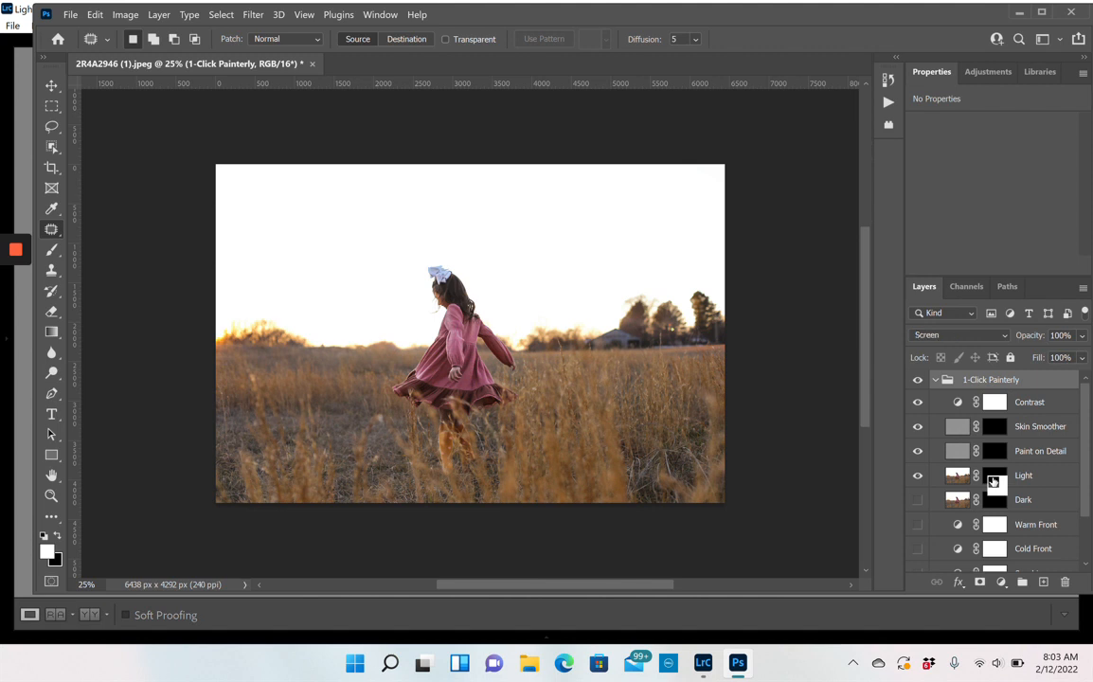
left_click(988, 481)
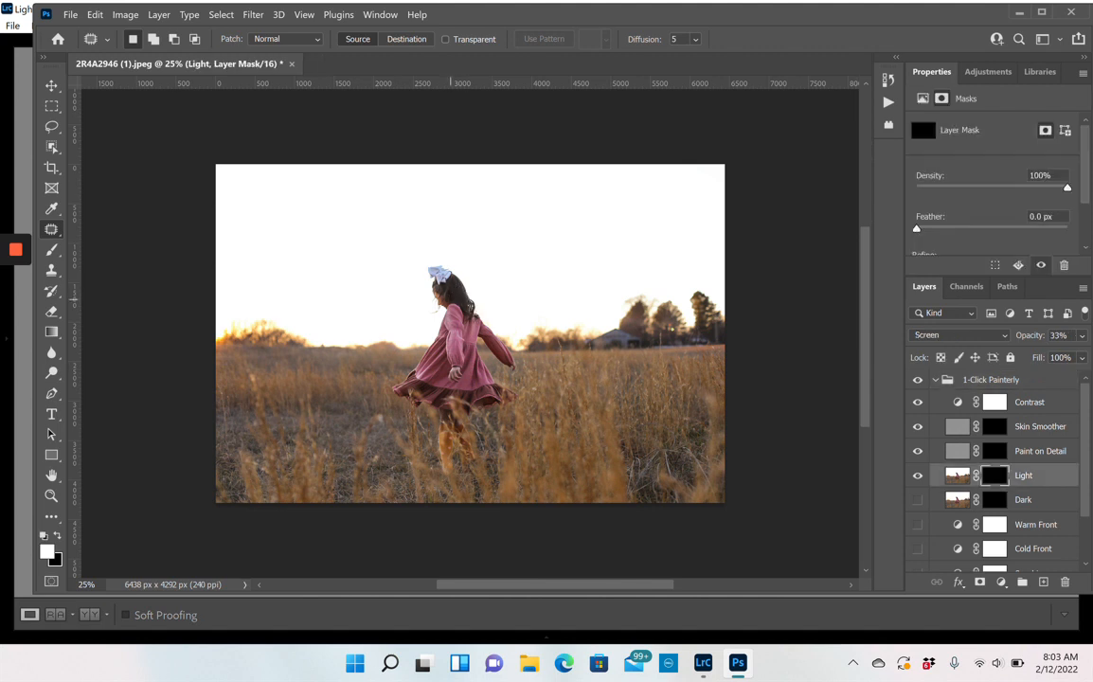
Step: Paint white over the girl on the Light layer's mask with the Brush tool, enlarging the brush to size 175
left_click(51, 249)
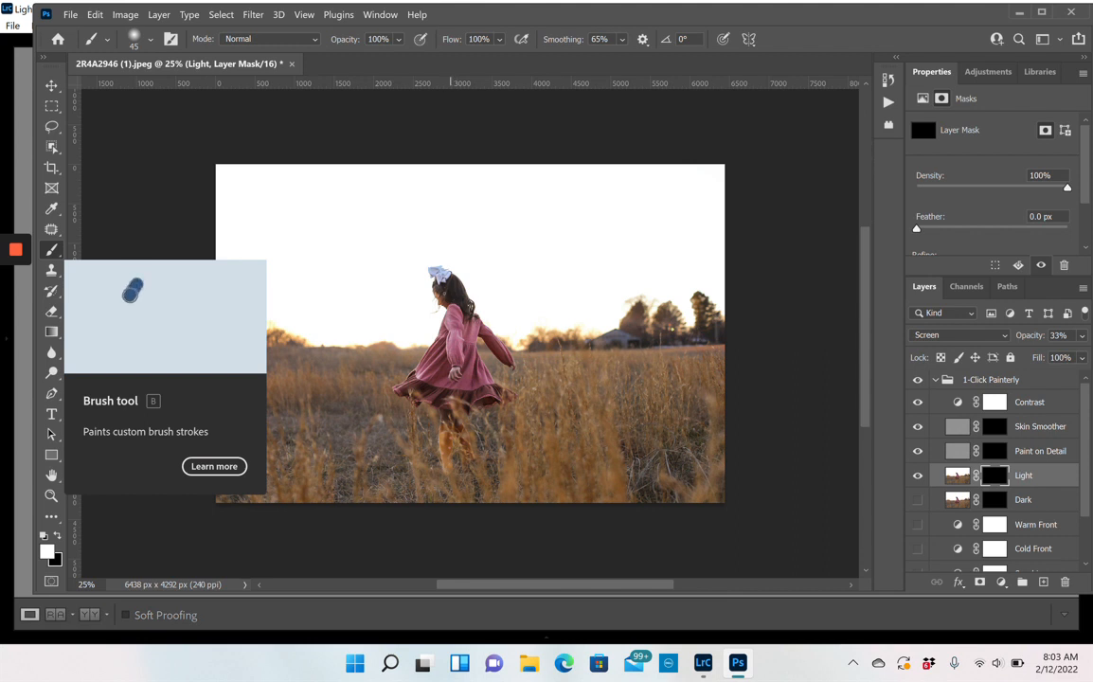
key("bracketright")
key("bracketright")
key("bracketright")
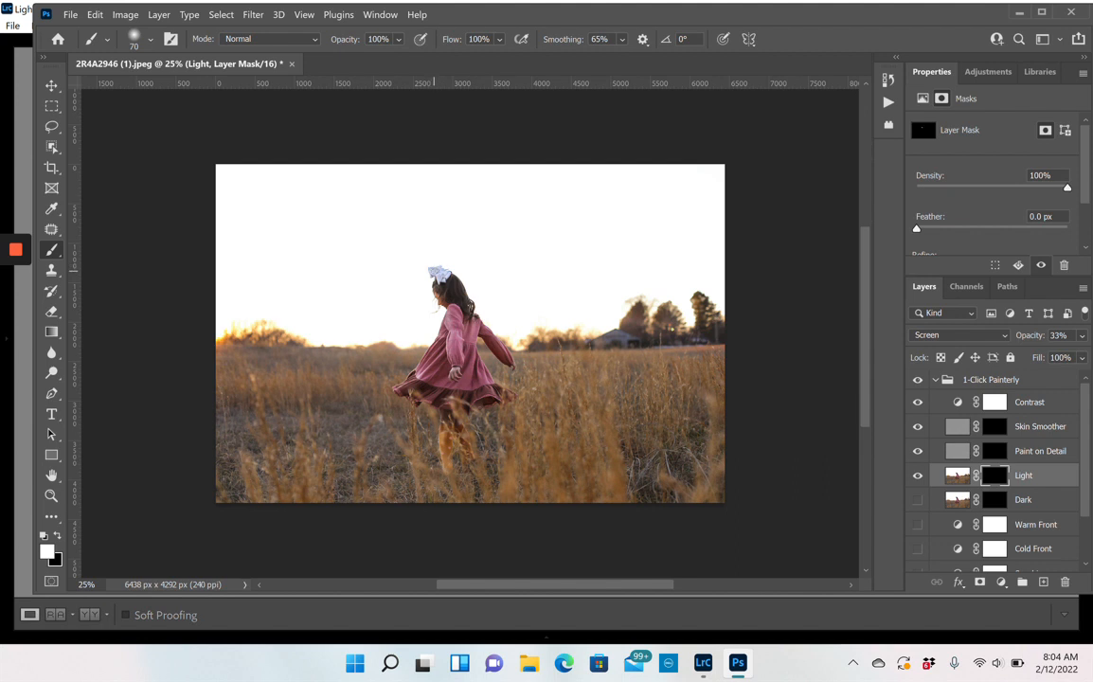
key("bracketright")
key("bracketright")
key("bracketright")
key("bracketright")
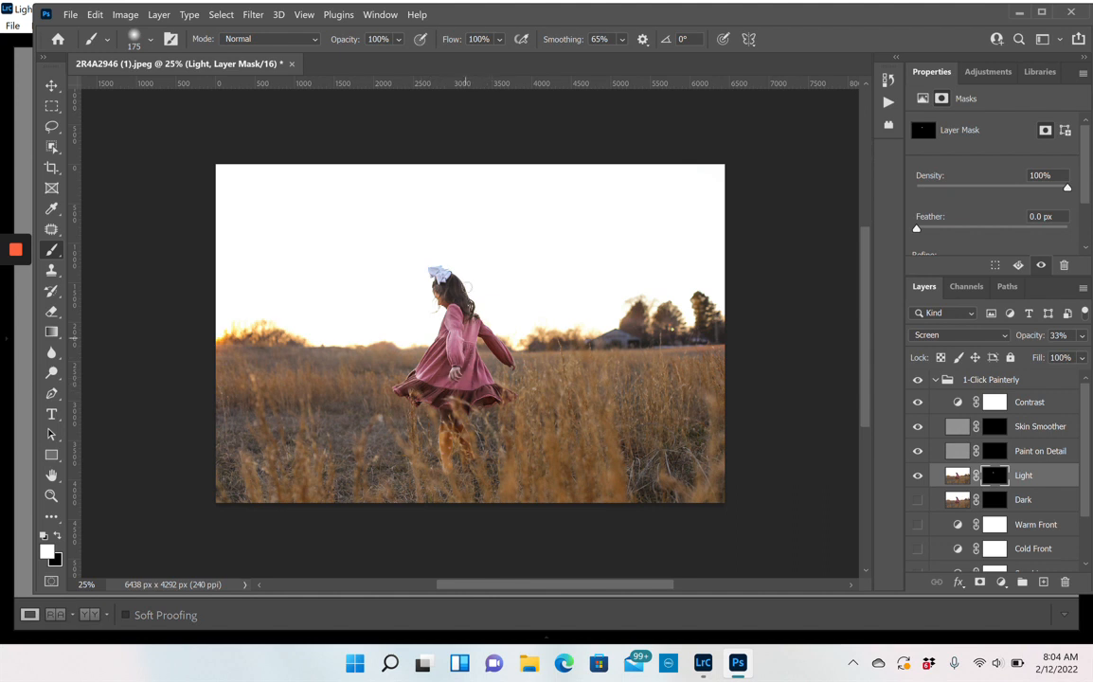
left_click_drag(449, 293, 456, 383)
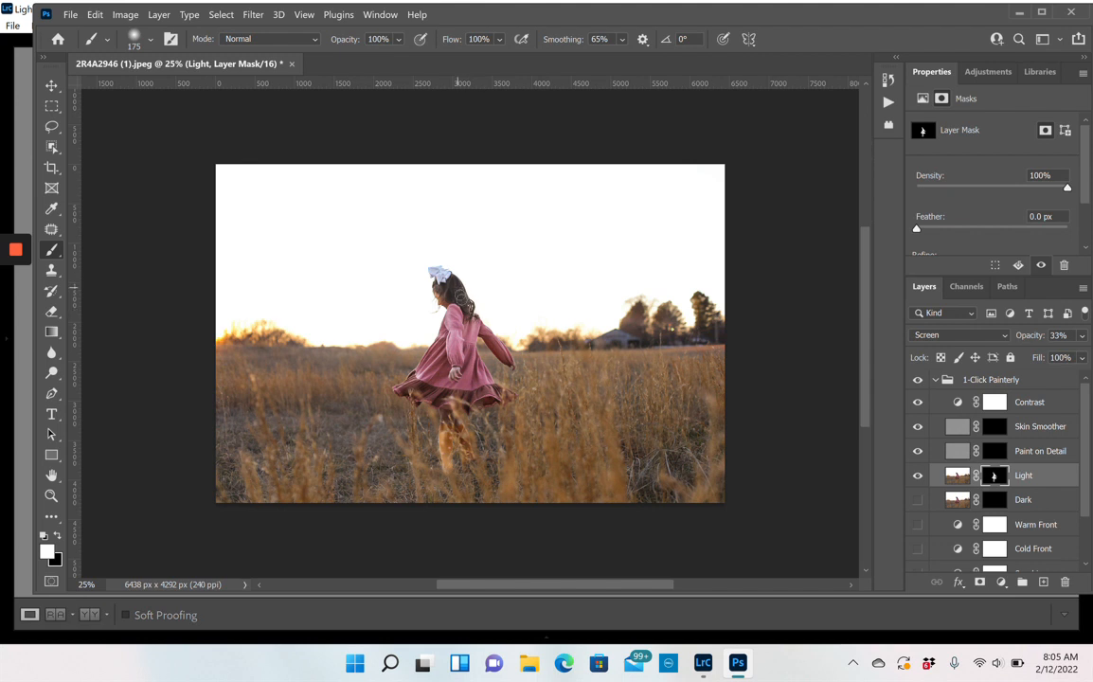
Step: Reduce the brush size to 100 and set the Light layer's opacity to 49%
key("bracketleft")
key("bracketleft")
left_click(1081, 335)
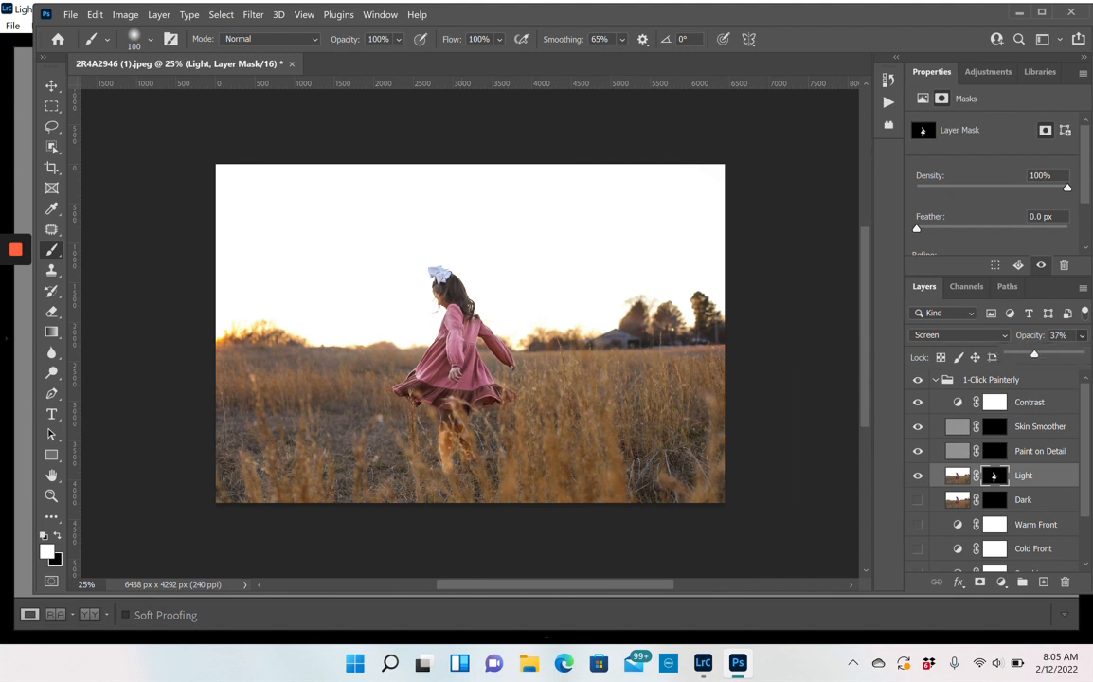
left_click_drag(1034, 355, 1043, 355)
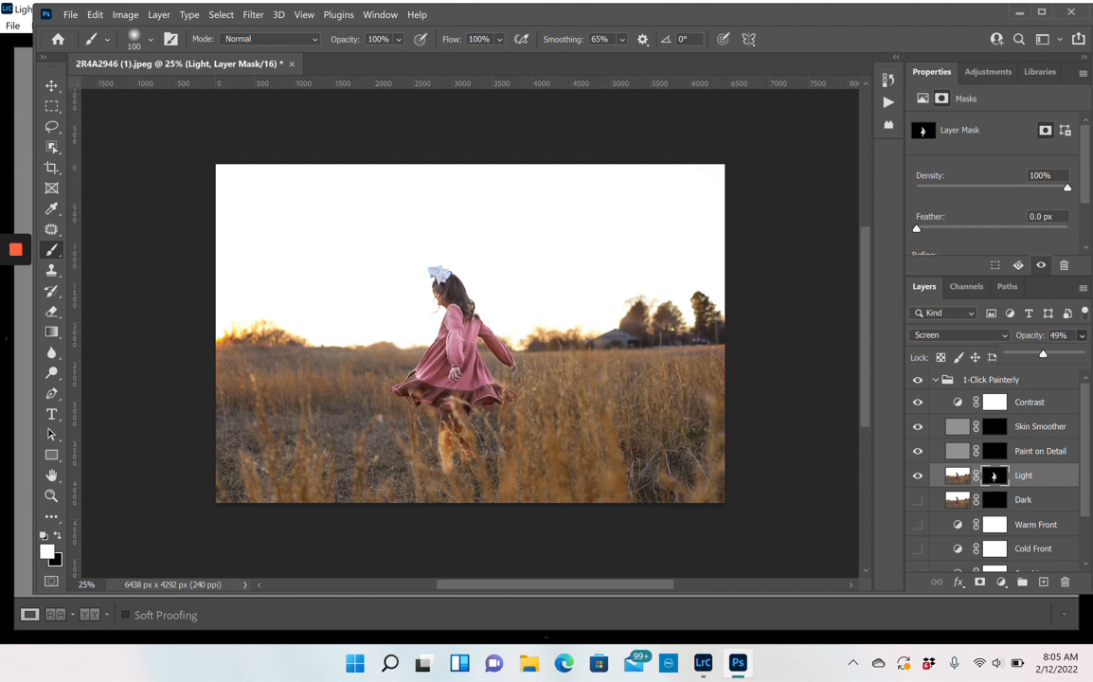
Step: Paint white on the Paint on Detail layer's mask over the girl and the field grass, enlarging the brush to size 1000
left_click(997, 452)
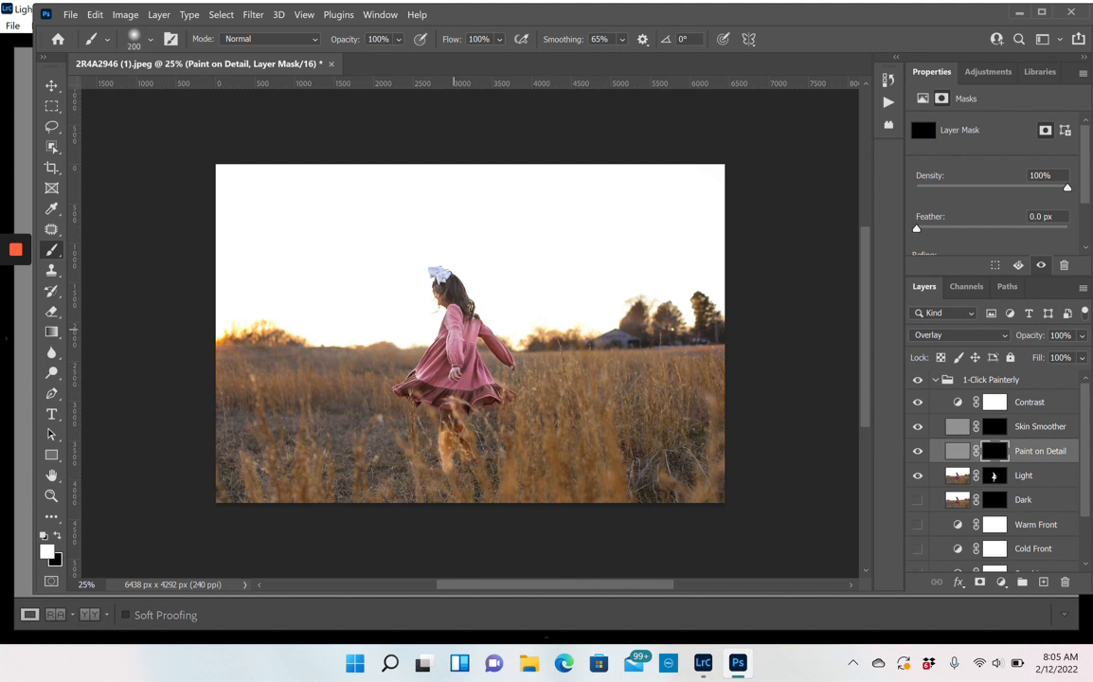
key("bracketright")
key("bracketright")
key("bracketright")
key("bracketright")
key("bracketright")
left_click_drag(756, 471, 493, 496)
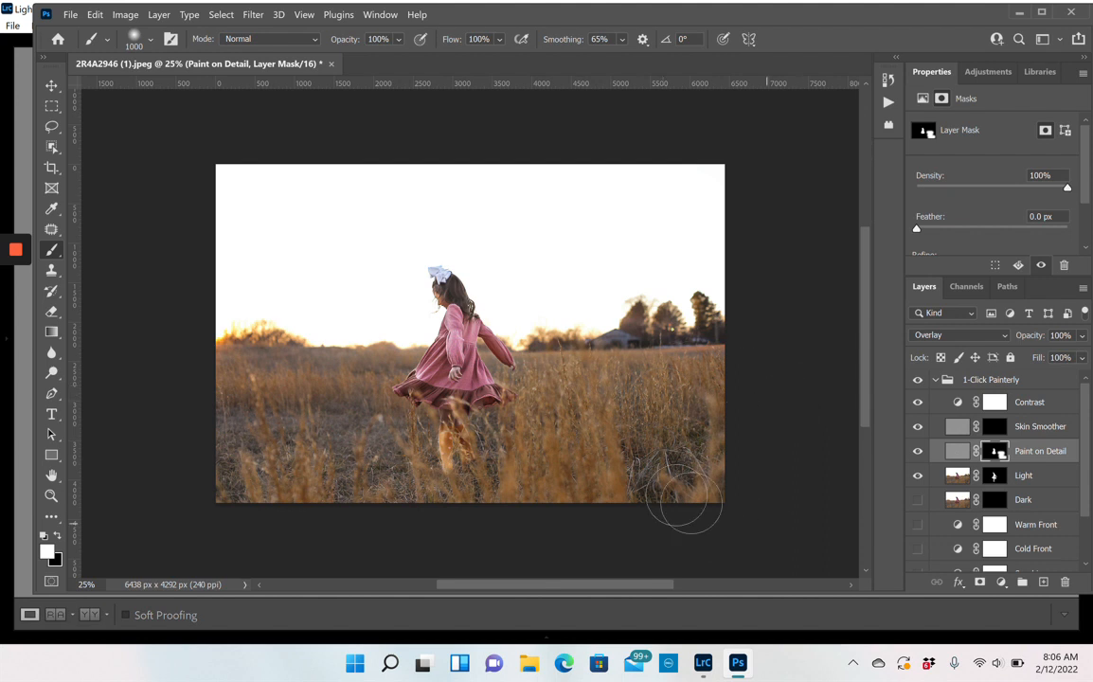
left_click_drag(248, 442, 247, 440)
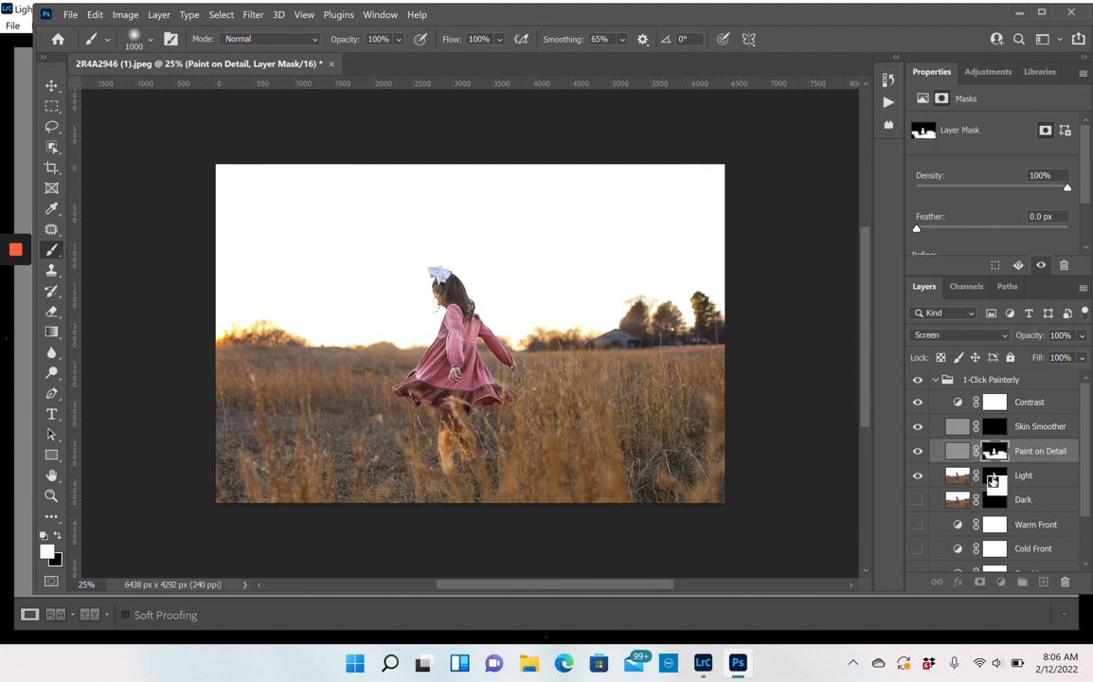
Step: Make the Dark layer visible and paint white around the photo's edges on its mask with a size 1400 brush
left_click(993, 477)
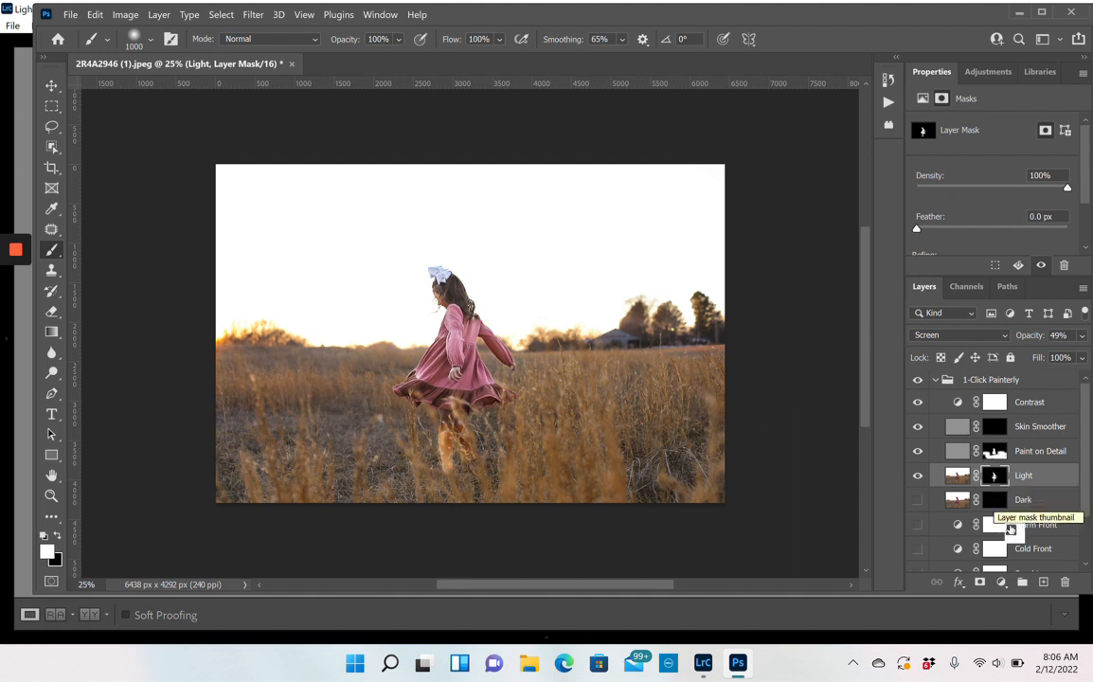
left_click(999, 500)
left_click(917, 499)
key("bracketright")
key("bracketright")
key("bracketright")
key("bracketright")
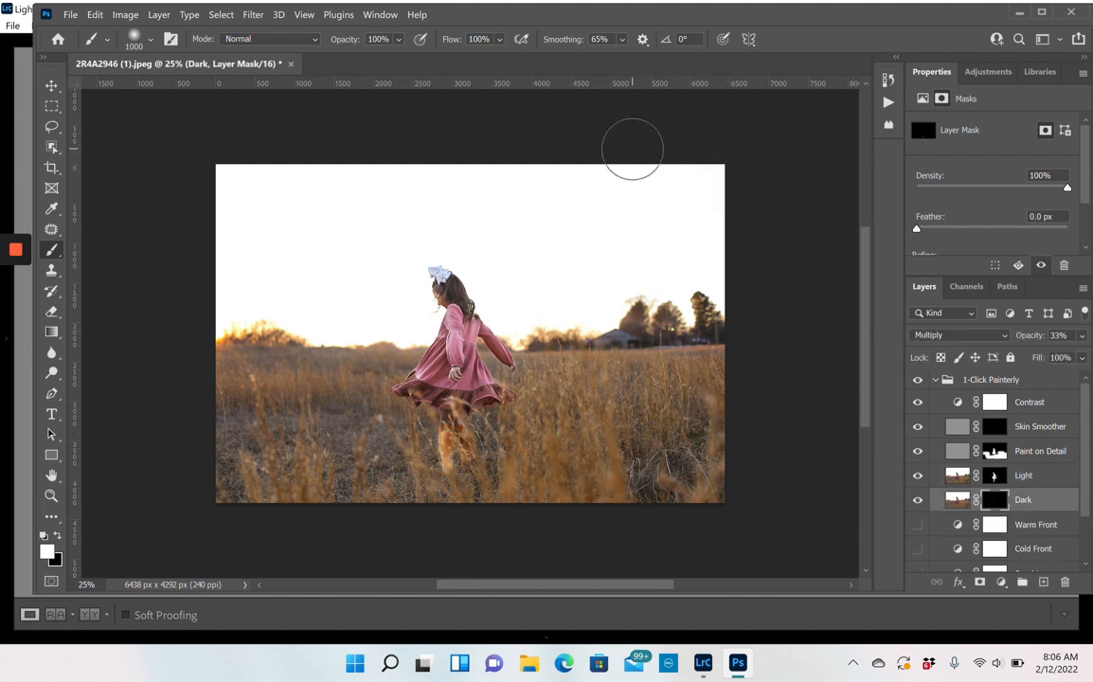
mouse_move(632, 149)
left_mouse_down()
mouse_move(708, 192)
mouse_move(779, 286)
mouse_move(740, 199)
mouse_move(672, 141)
mouse_move(795, 288)
mouse_move(734, 341)
mouse_move(710, 410)
mouse_move(583, 592)
mouse_move(599, 591)
mouse_move(727, 411)
left_mouse_up()
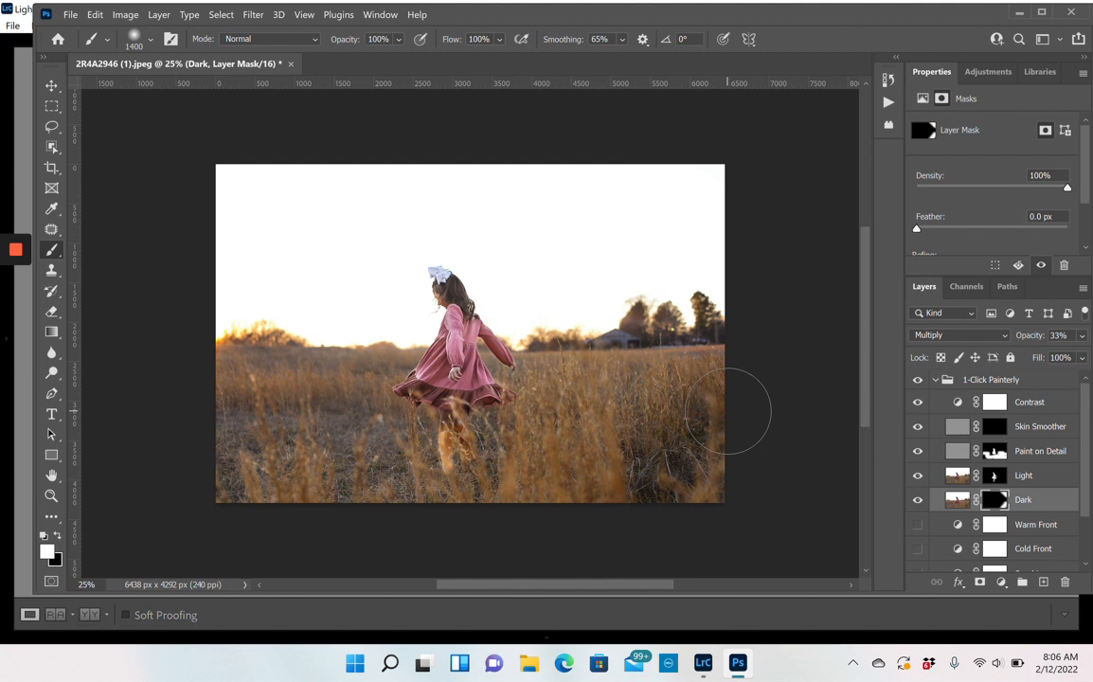
mouse_move(213, 392)
left_mouse_down()
mouse_move(274, 552)
mouse_move(212, 415)
left_mouse_up()
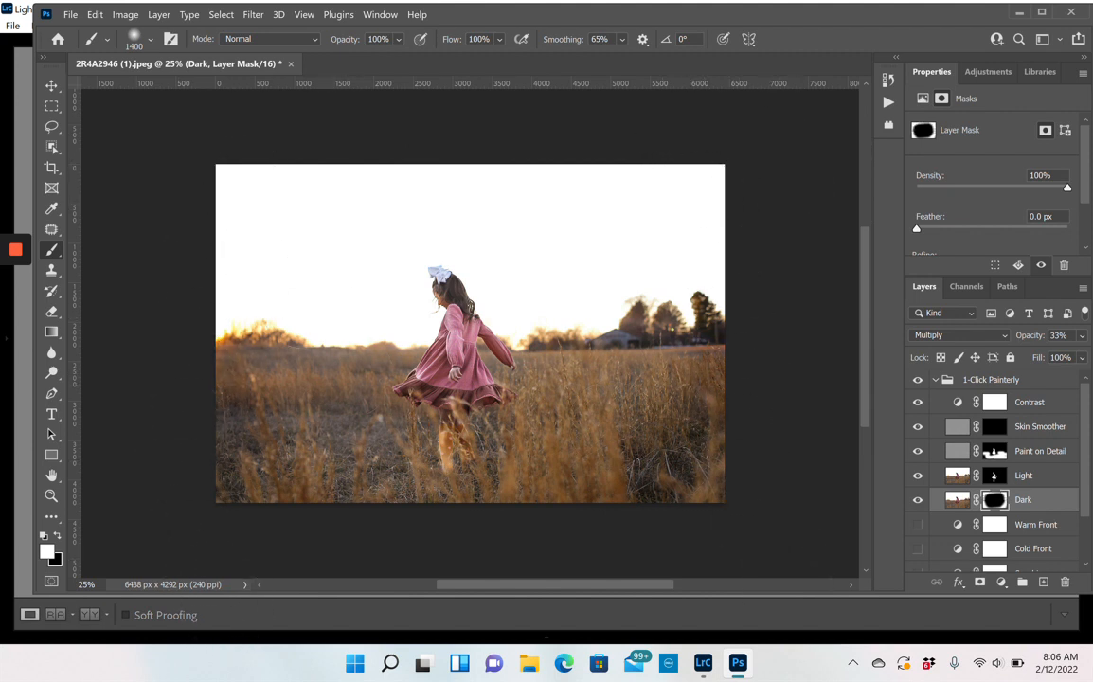
Step: Compare the edit with the original photo in Lightroom, return to Photoshop to check the Dark layer's effect, and show the Warm Front layer
left_click(703, 662)
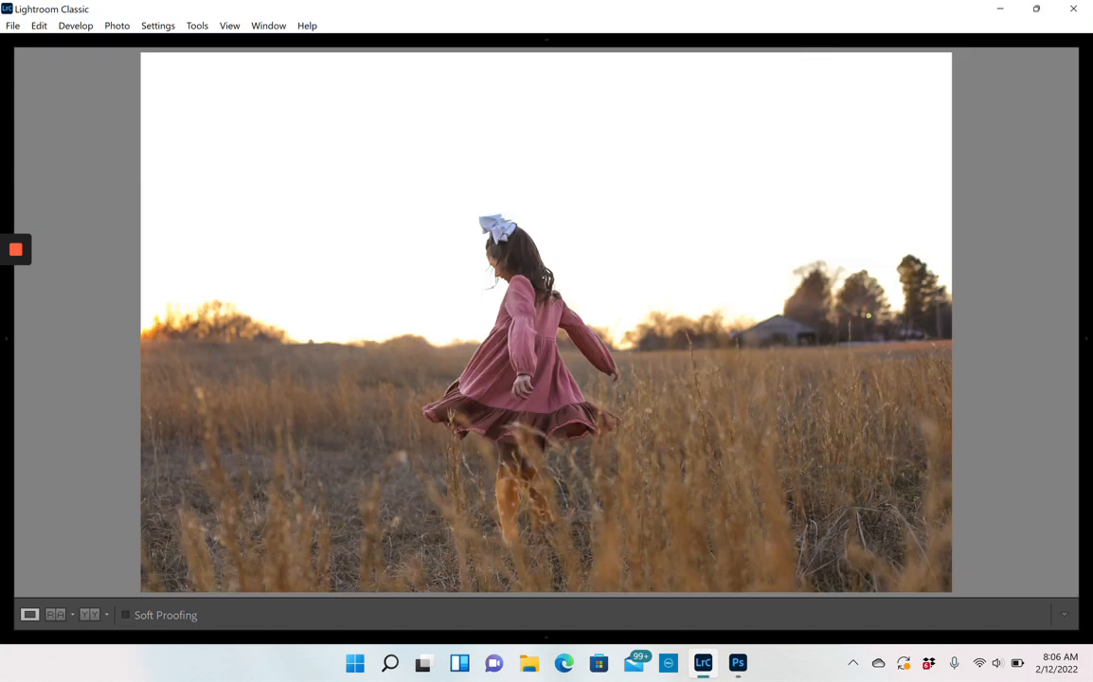
left_click(737, 663)
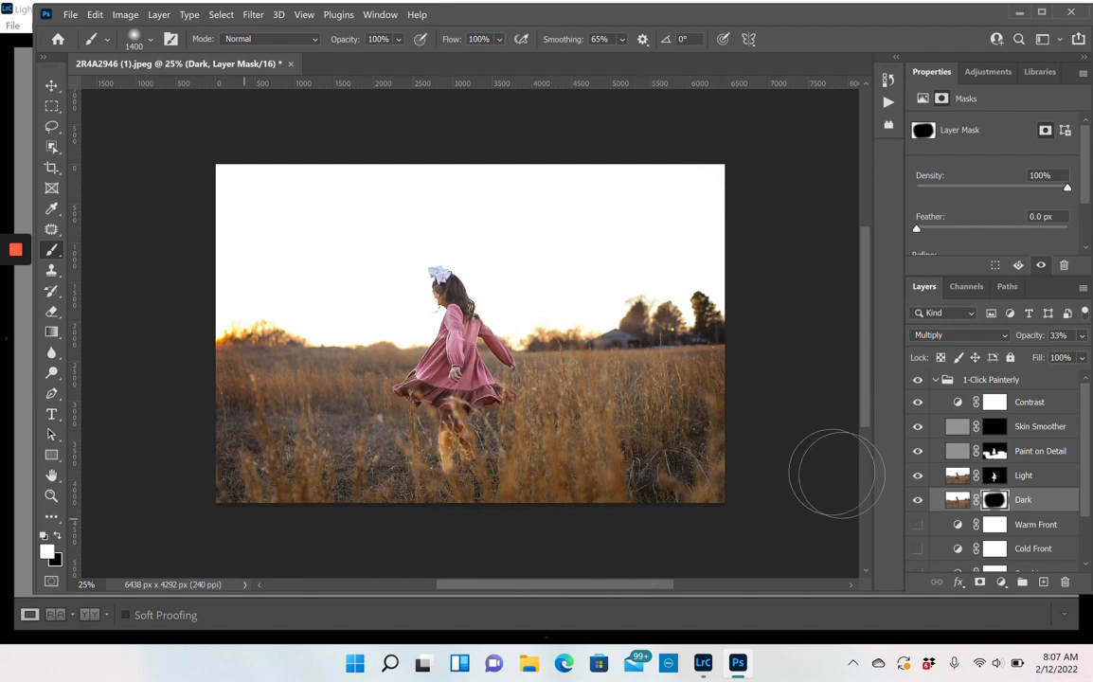
left_click(917, 505)
left_click(918, 505)
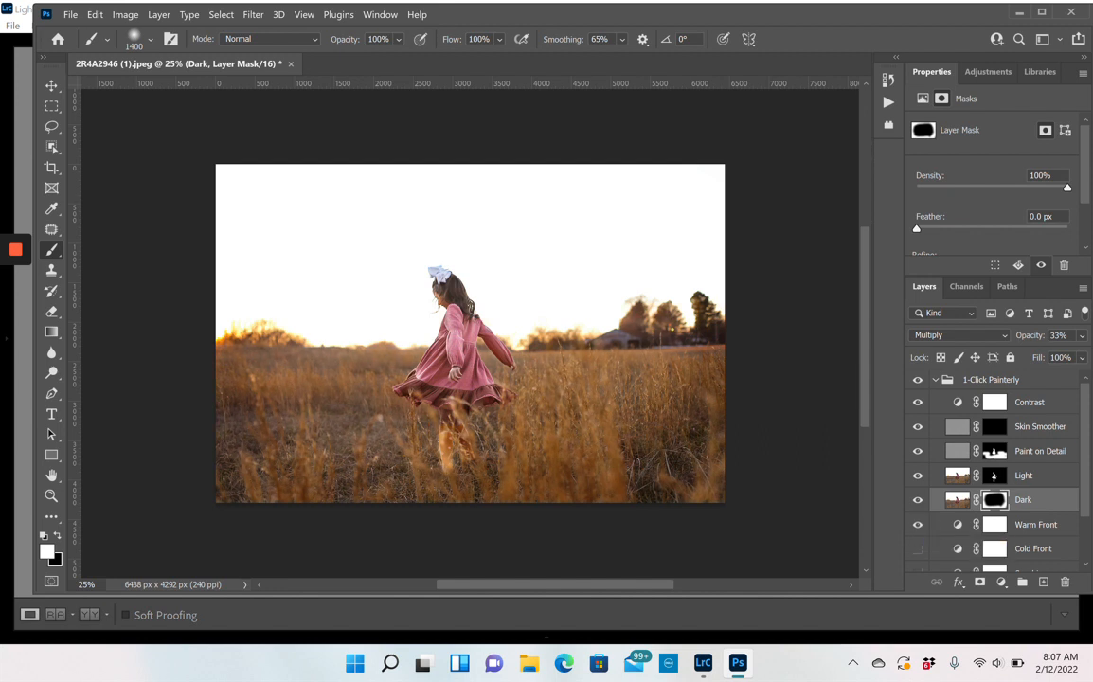
Step: Make the Cold Front layer visible, set its opacity to 25%, and toggle it to compare the effect
scroll(918, 474, "down", 2)
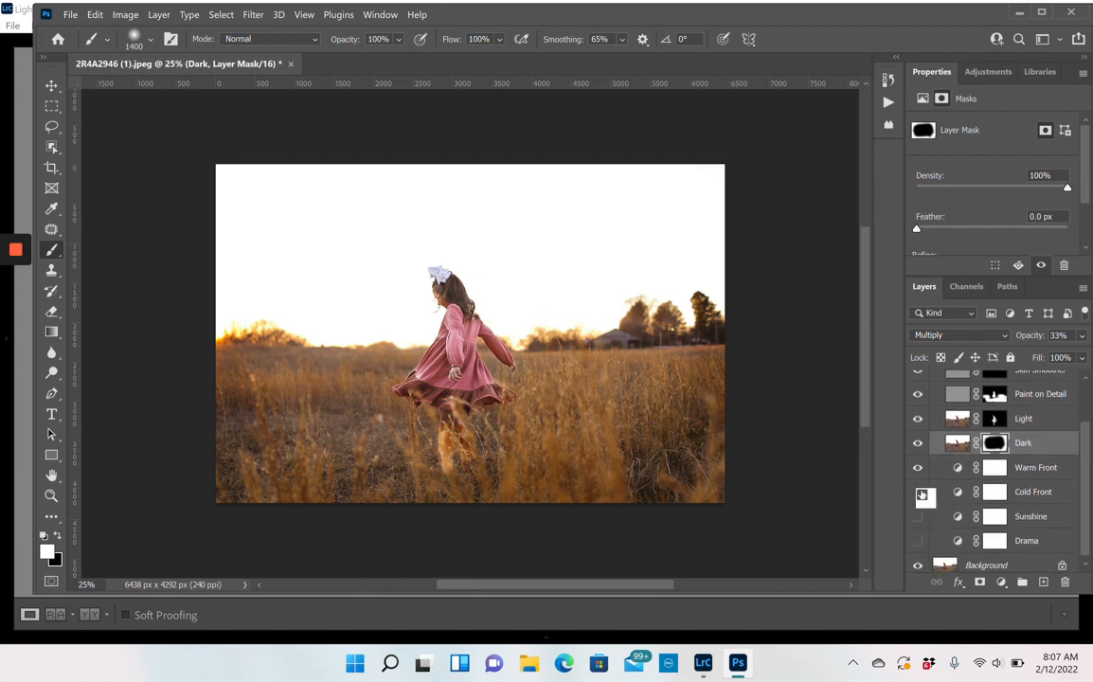
left_click(1056, 492)
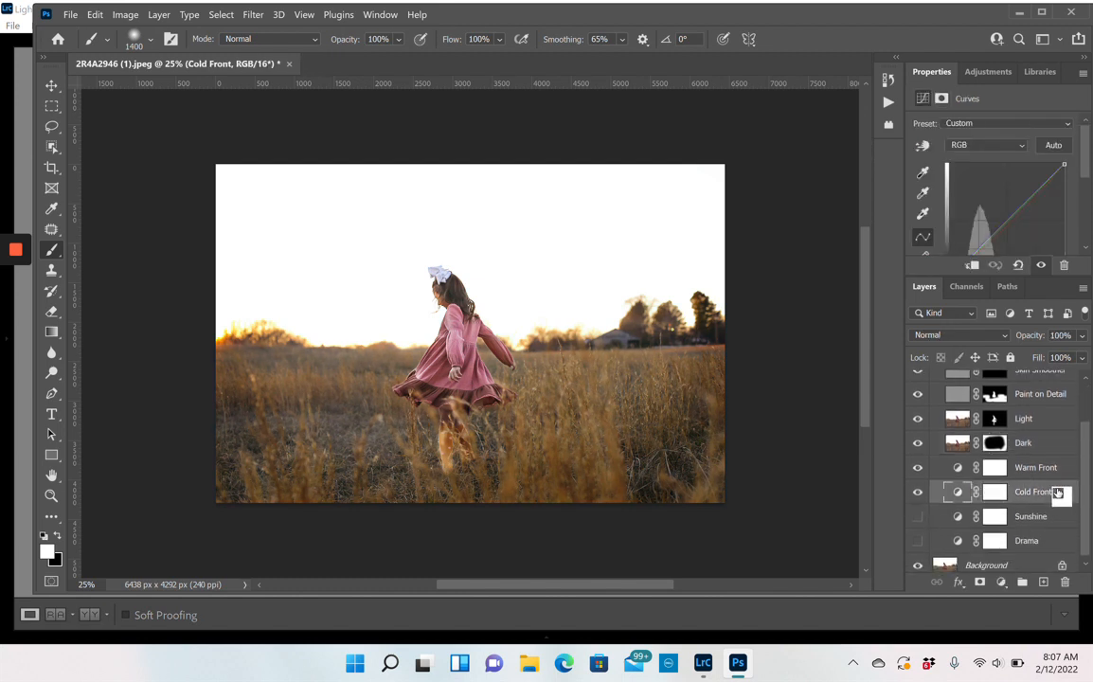
left_click(1082, 336)
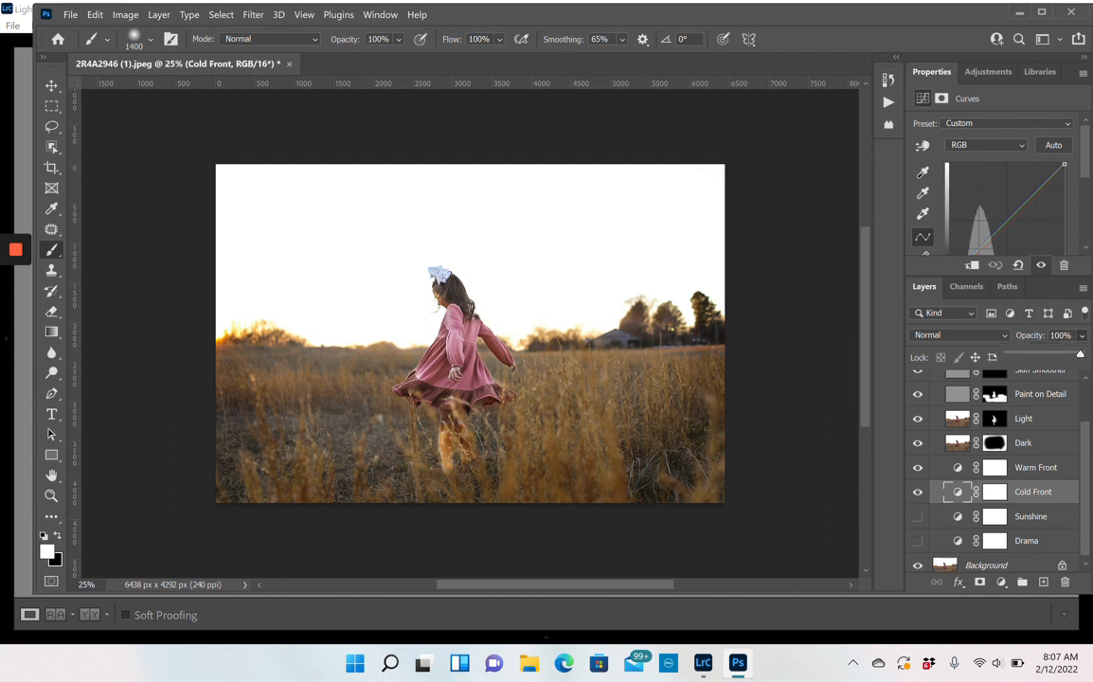
left_click_drag(1080, 353, 1019, 353)
left_click_drag(1021, 353, 1024, 353)
left_click(918, 492)
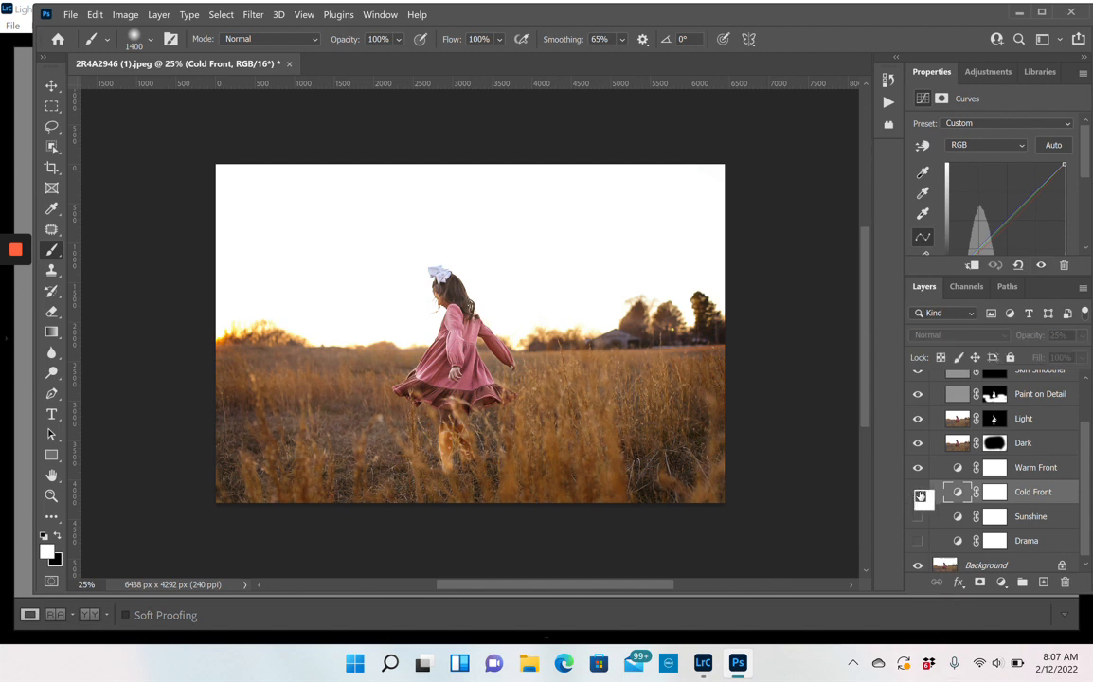
left_click(917, 492)
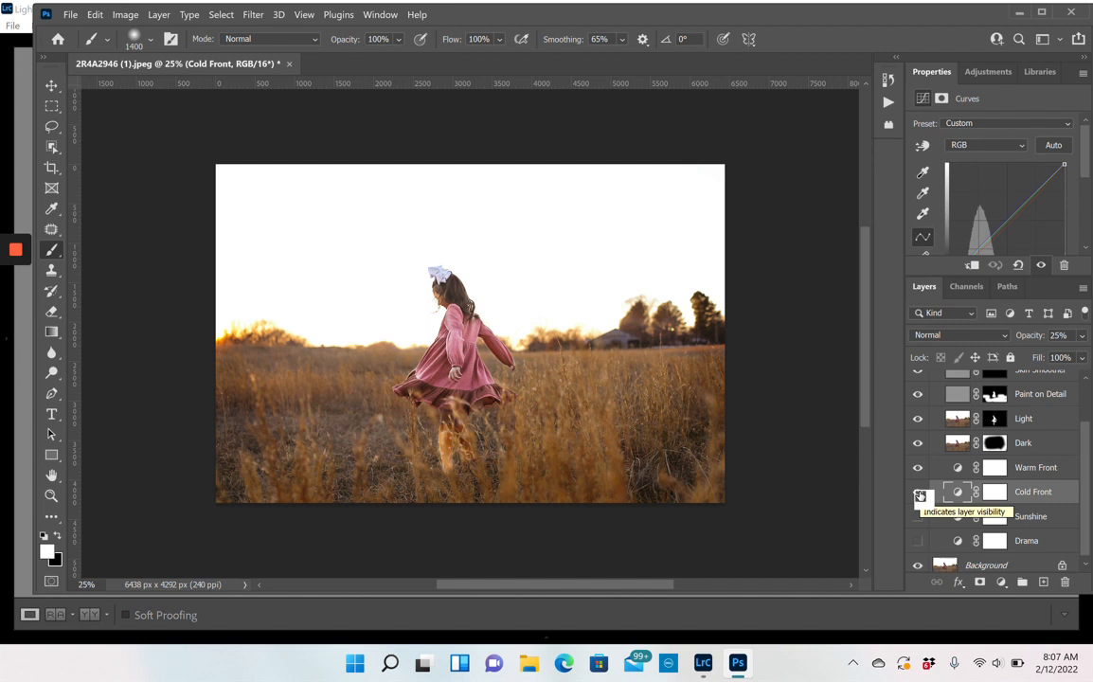
Step: Make the Sunshine and Drama layers visible and set the Drama layer's opacity to 51%
left_click(1042, 517)
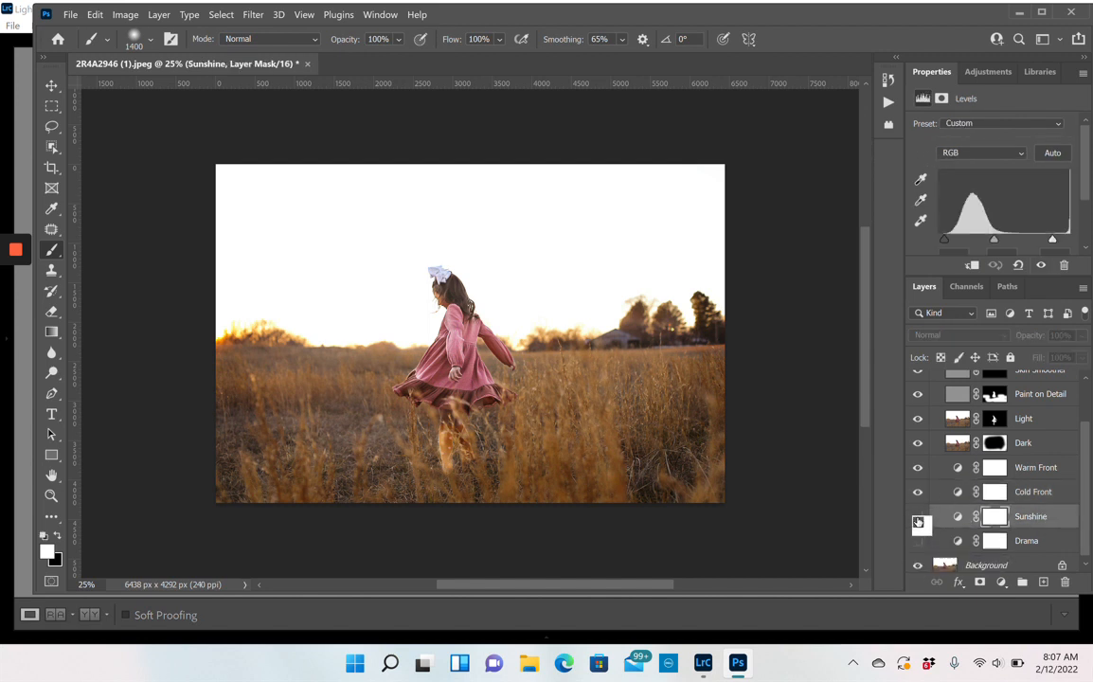
left_click(917, 519)
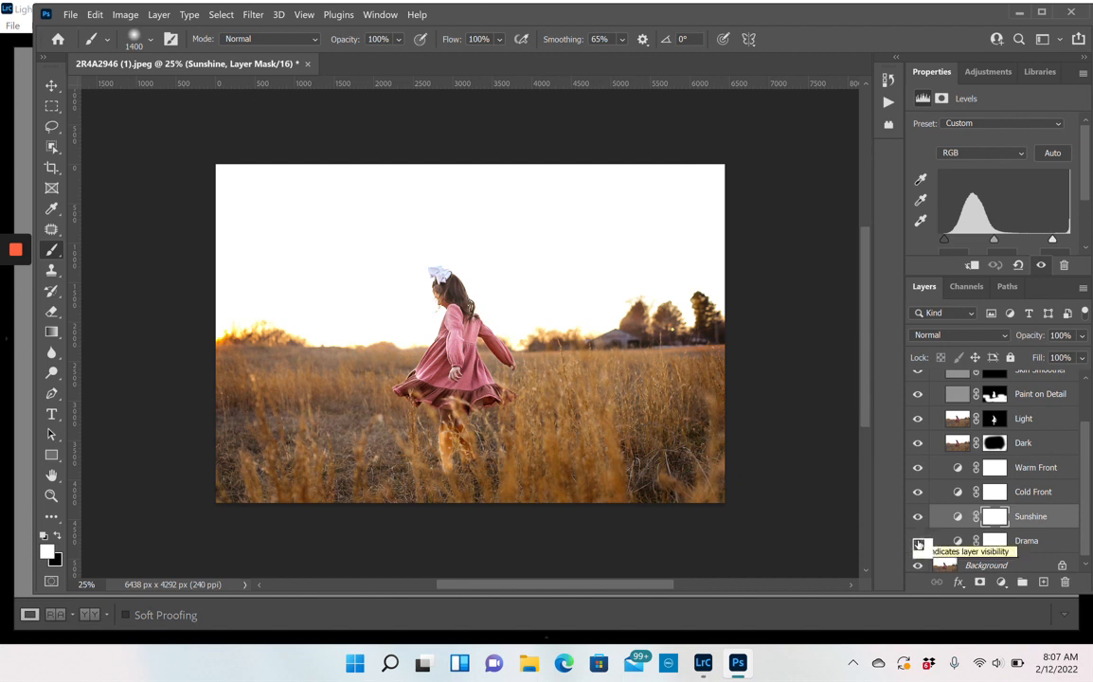
left_click(918, 544)
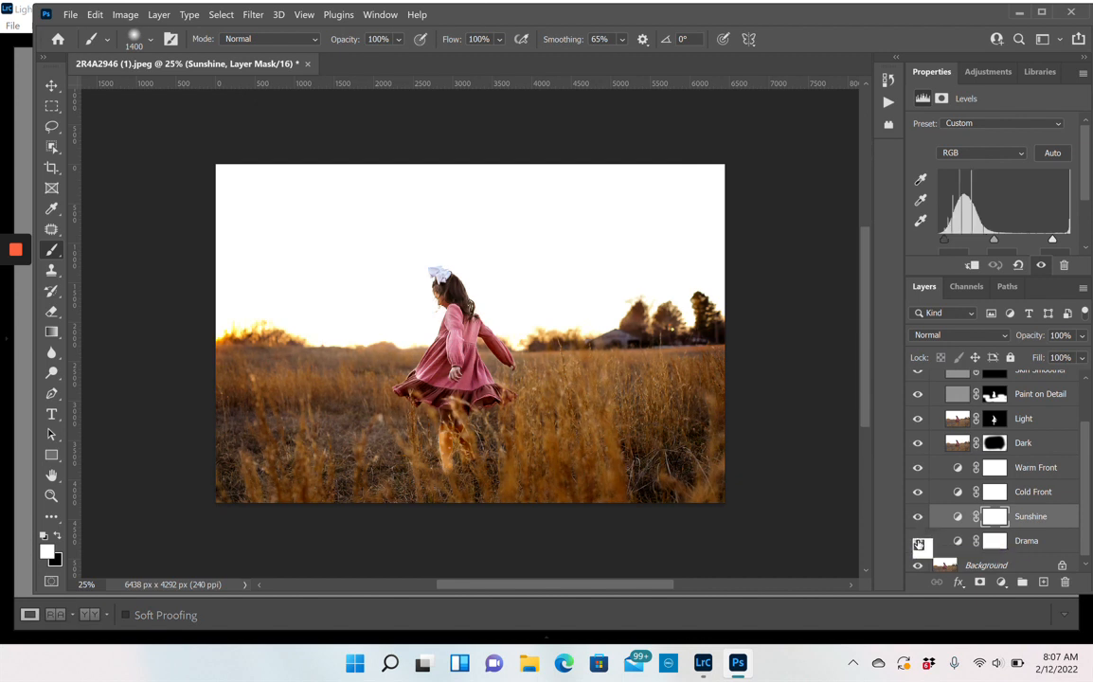
left_click(1062, 545)
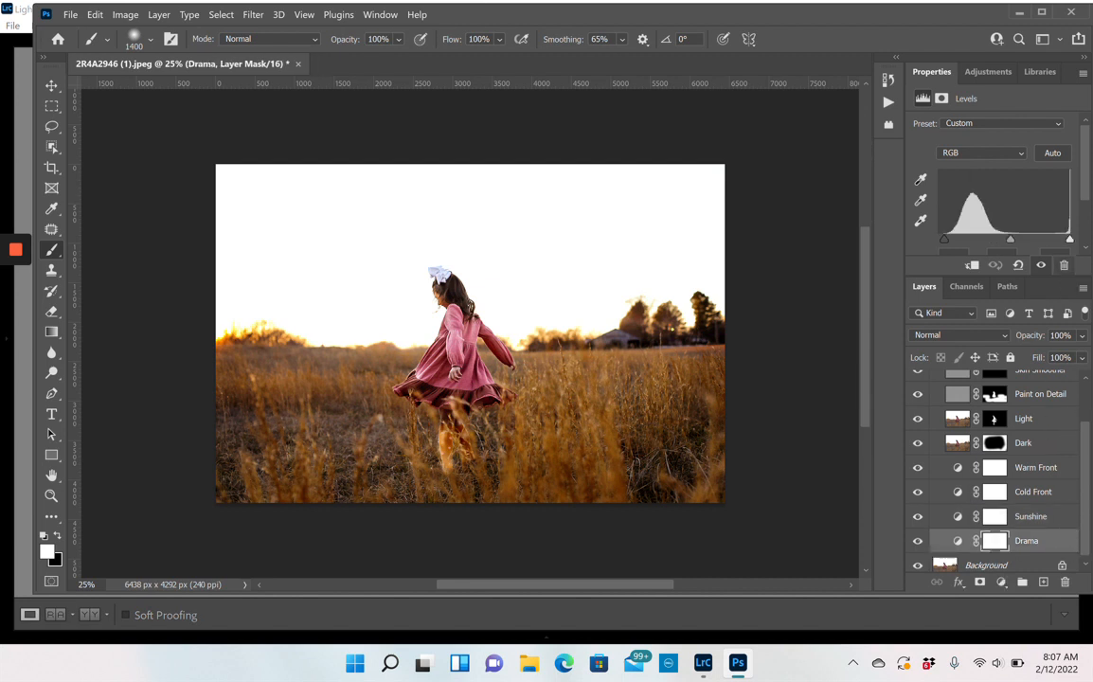
left_click(1081, 335)
left_click_drag(1080, 354, 1055, 354)
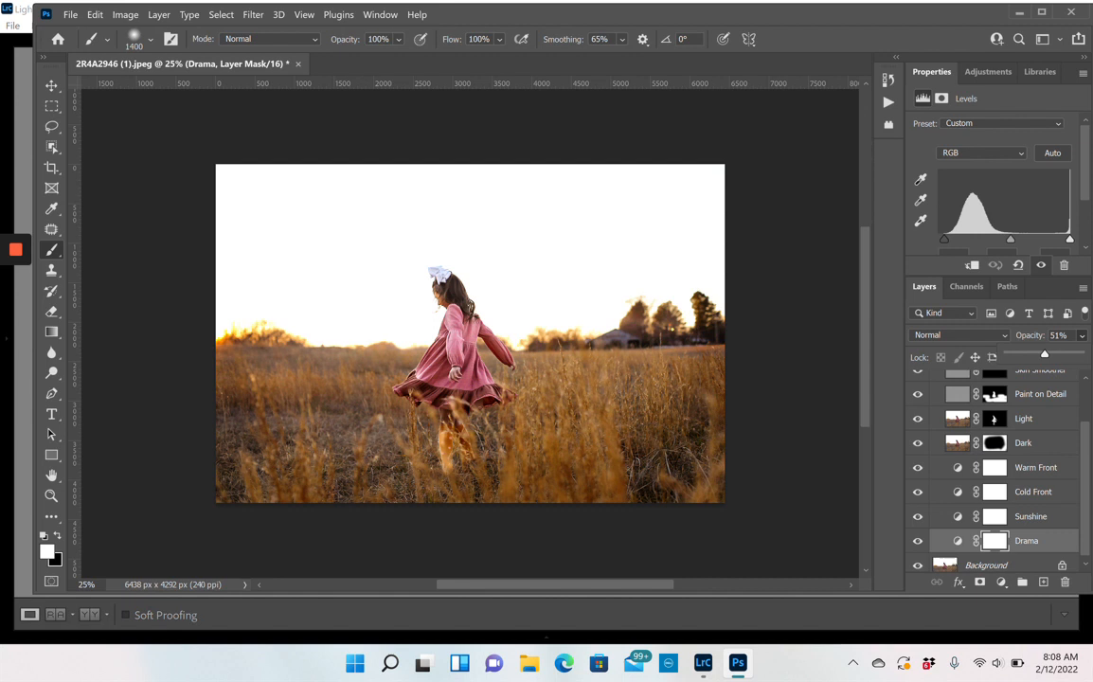
Step: Collapse the 1-Click Painterly group and toggle its visibility to compare the photo before and after the edit
scroll(994, 464, "up", 3)
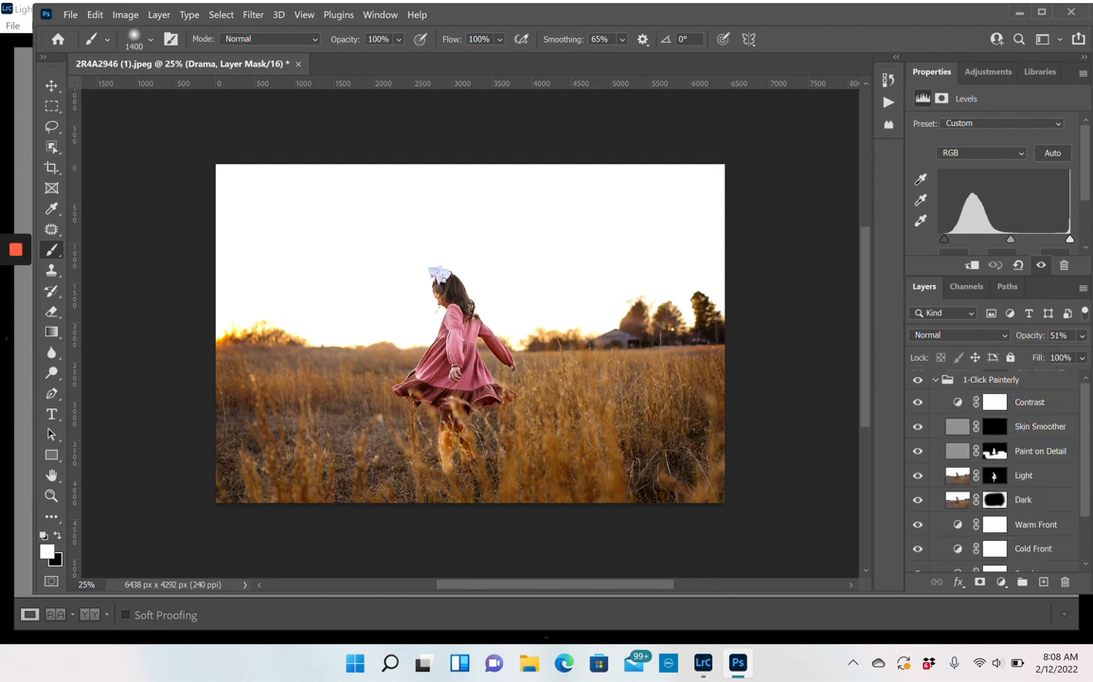
left_click(937, 380)
mouse_move(939, 385)
left_mouse_down()
mouse_move(1032, 386)
mouse_move(949, 384)
mouse_move(1019, 387)
left_mouse_up()
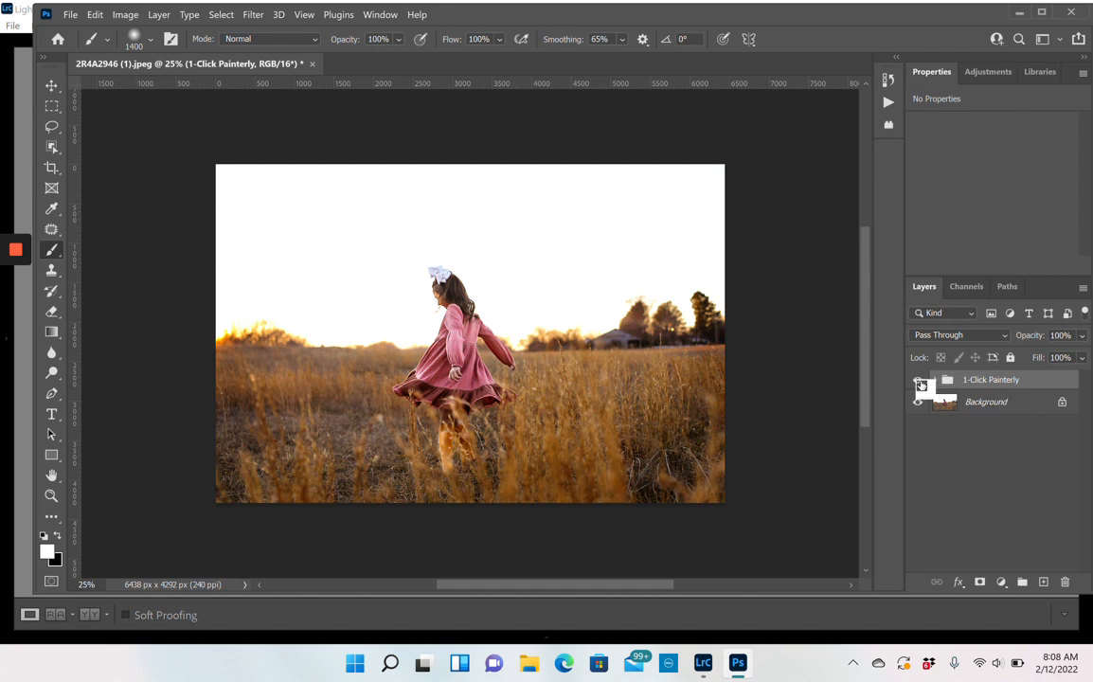
left_click(920, 382)
left_click(921, 383)
left_click(921, 383)
left_click(921, 384)
Step: Flatten the image, duplicate it as a layer, and patch the sparse areas and bottom edge of the field with fuller grass
left_click(1018, 401)
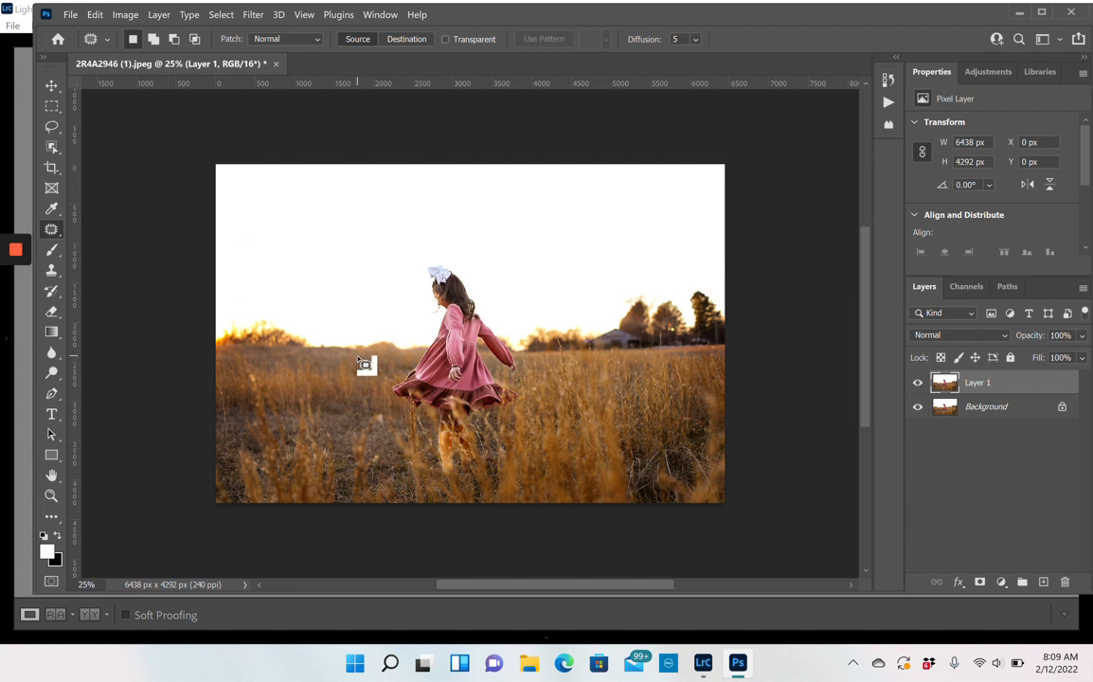
mouse_move(356, 358)
left_mouse_down()
mouse_move(296, 377)
mouse_move(294, 415)
mouse_move(340, 488)
mouse_move(386, 486)
mouse_move(413, 469)
mouse_move(358, 362)
left_mouse_up()
left_click_drag(349, 408, 573, 399)
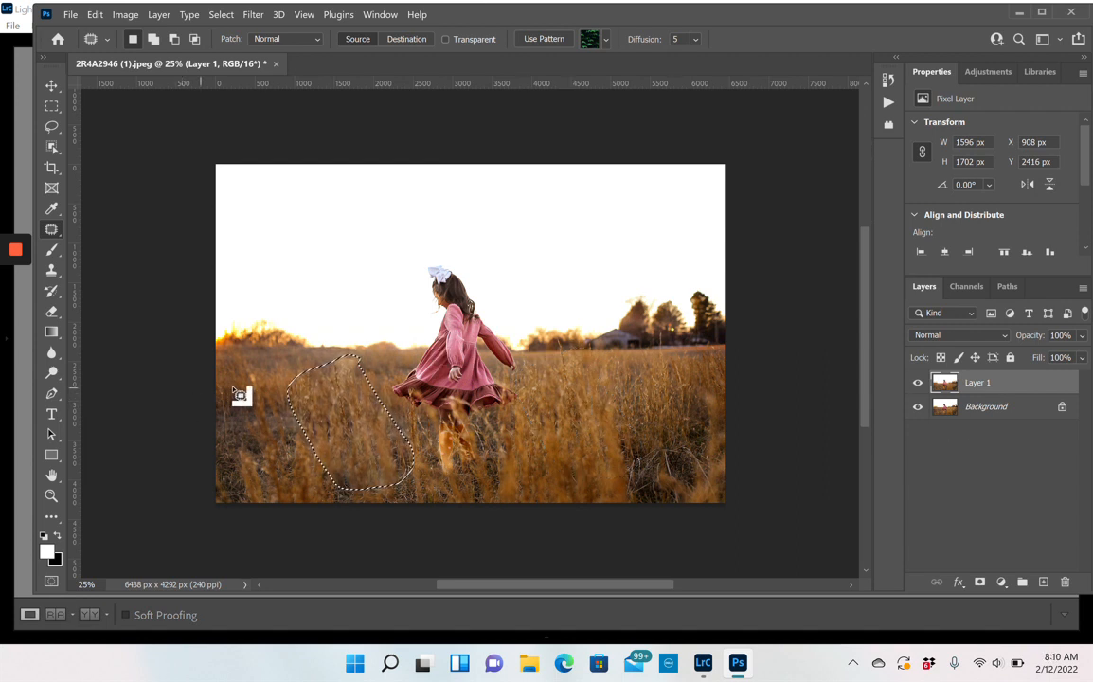
mouse_move(228, 390)
left_mouse_down()
mouse_move(216, 432)
mouse_move(231, 499)
mouse_move(293, 489)
mouse_move(319, 444)
mouse_move(301, 384)
mouse_move(256, 370)
mouse_move(226, 394)
mouse_move(740, 408)
mouse_move(700, 370)
mouse_move(675, 366)
mouse_move(671, 391)
mouse_move(581, 448)
mouse_move(568, 395)
mouse_move(550, 462)
left_mouse_up()
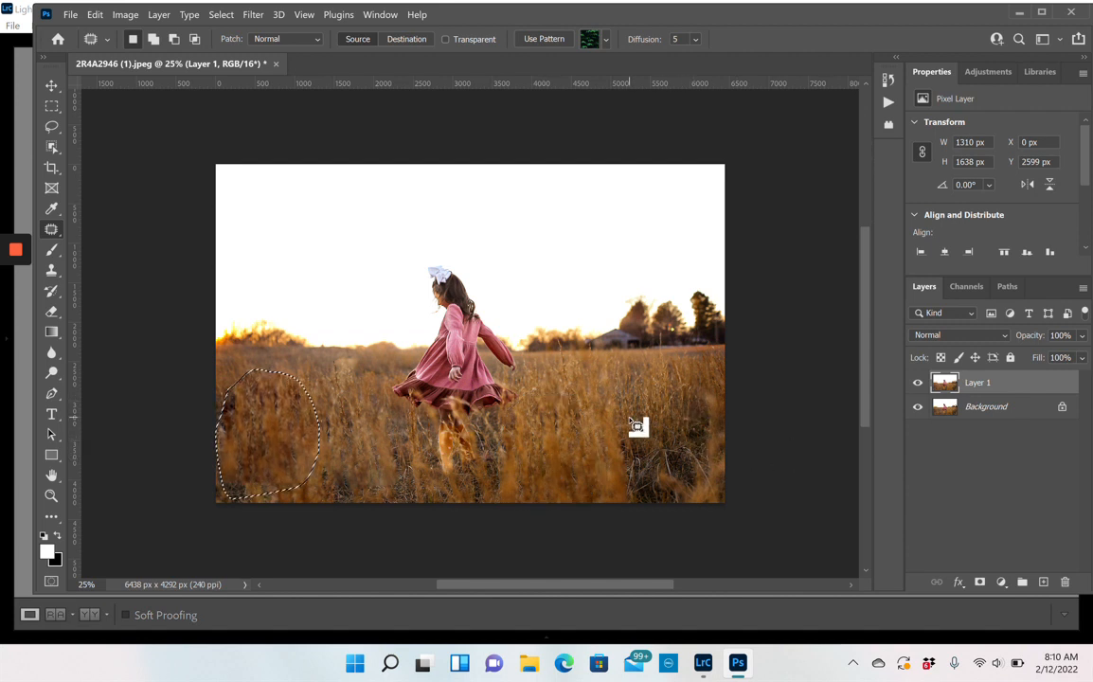
mouse_move(631, 418)
left_mouse_down()
mouse_move(617, 443)
mouse_move(628, 521)
mouse_move(694, 517)
mouse_move(721, 474)
mouse_move(717, 435)
mouse_move(687, 391)
mouse_move(661, 392)
mouse_move(599, 464)
mouse_move(539, 469)
left_mouse_up()
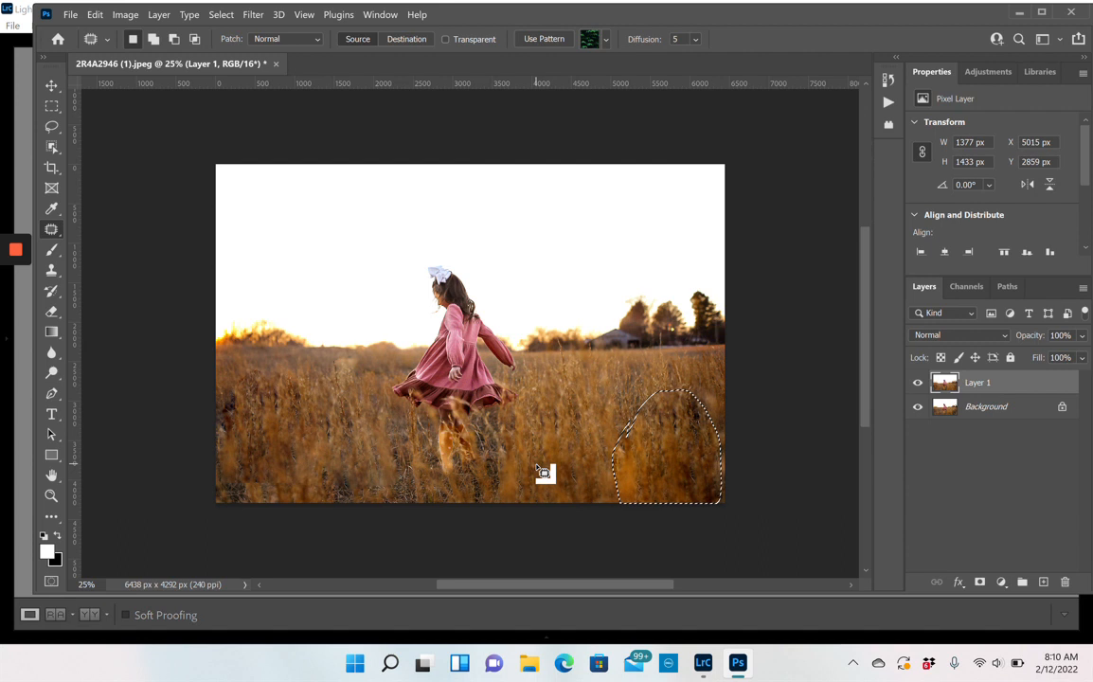
mouse_move(423, 472)
left_mouse_down()
mouse_move(429, 481)
mouse_move(212, 493)
mouse_move(427, 525)
mouse_move(461, 497)
mouse_move(417, 473)
mouse_move(382, 500)
mouse_move(549, 504)
mouse_move(634, 483)
mouse_move(686, 499)
mouse_move(659, 502)
left_mouse_up()
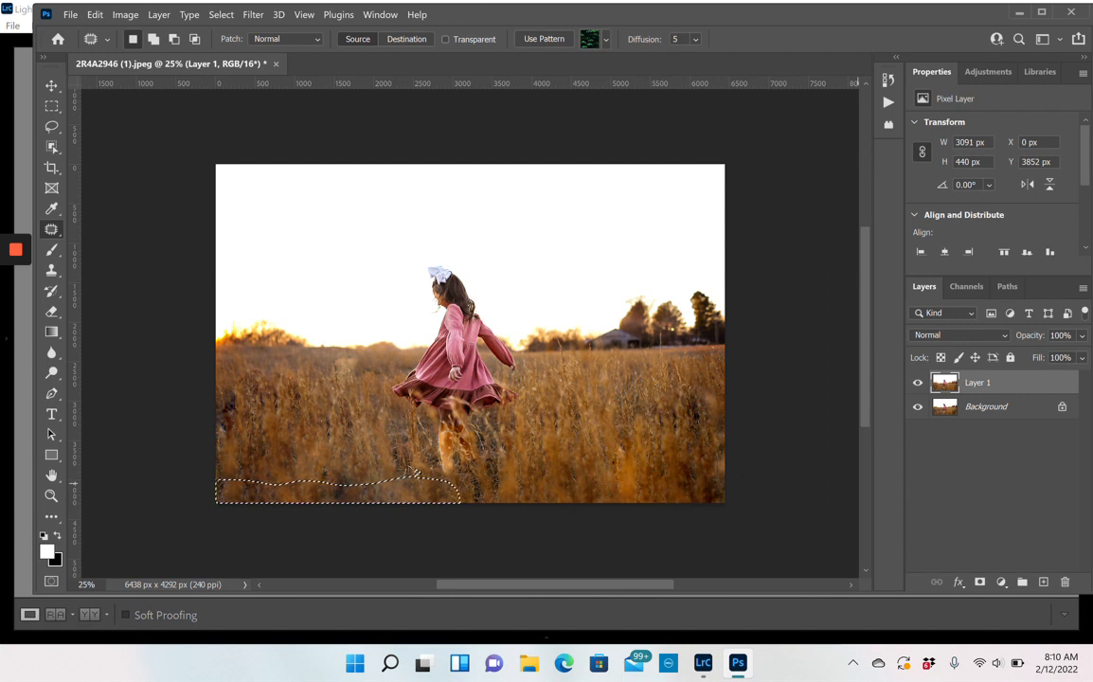
Step: Switch to the Clone Stamp tool, merge the patched layer into the Background, and copy the selected bottom grass strip to a new layer
left_click(990, 464)
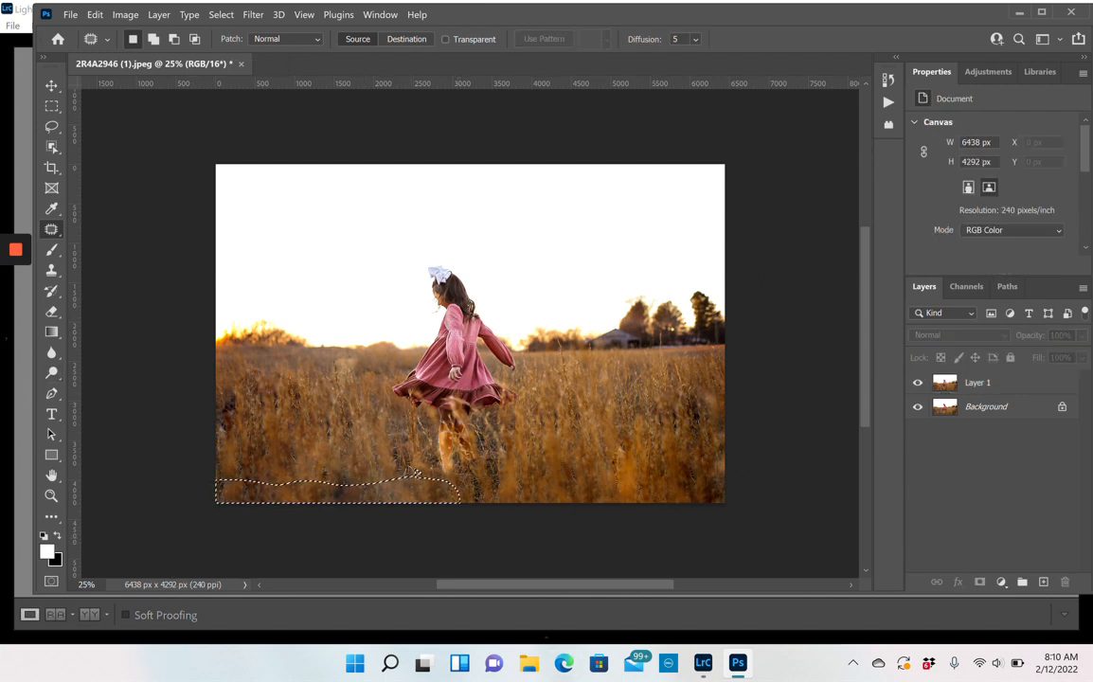
key("s")
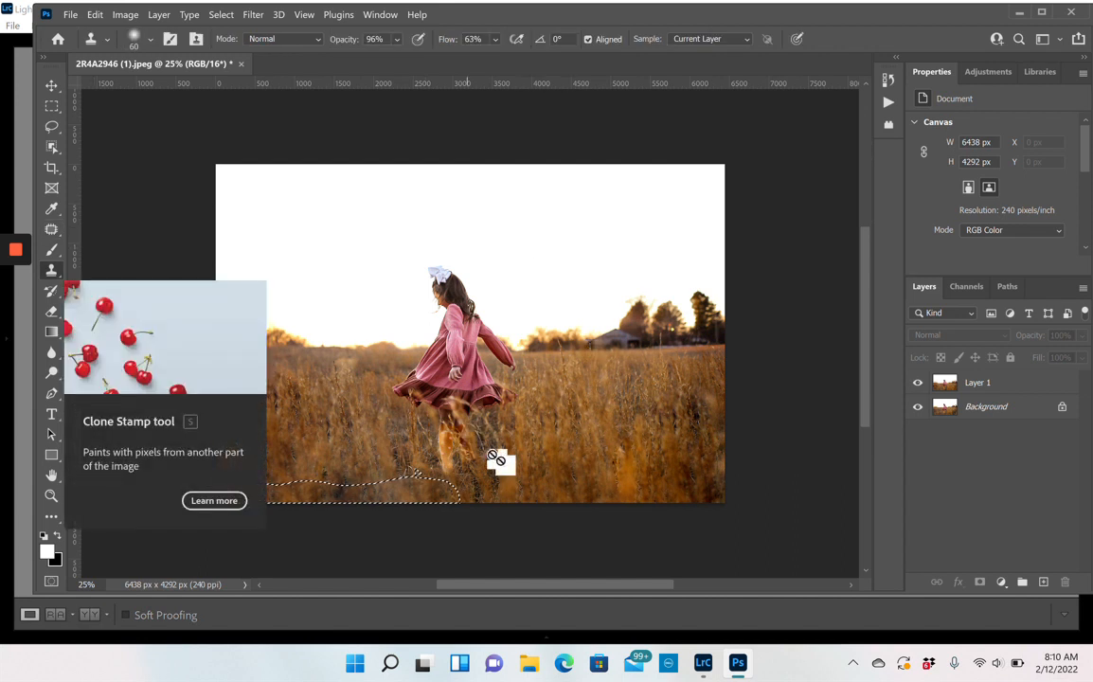
left_click(1013, 409)
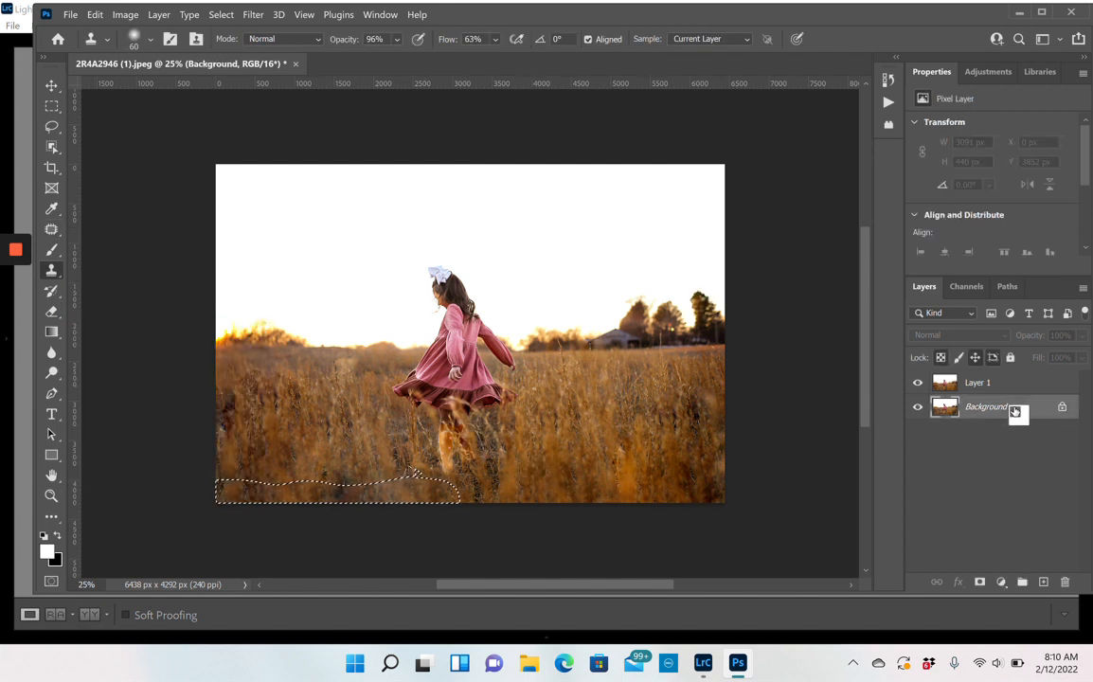
key("ctrl+shift+e")
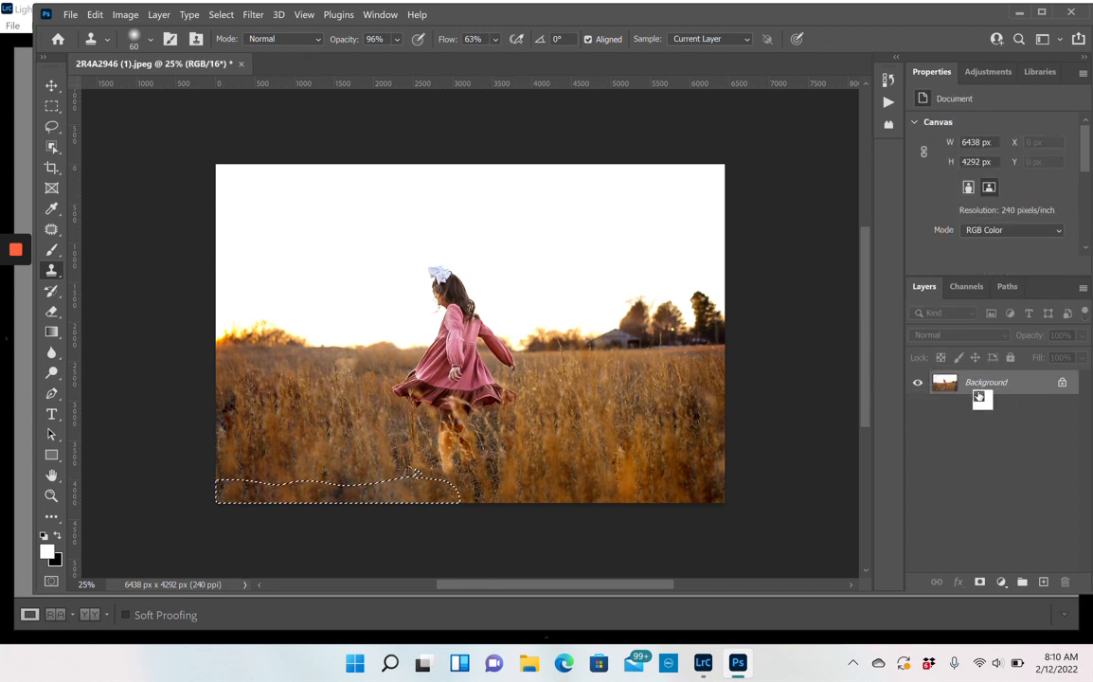
key("ctrl+j")
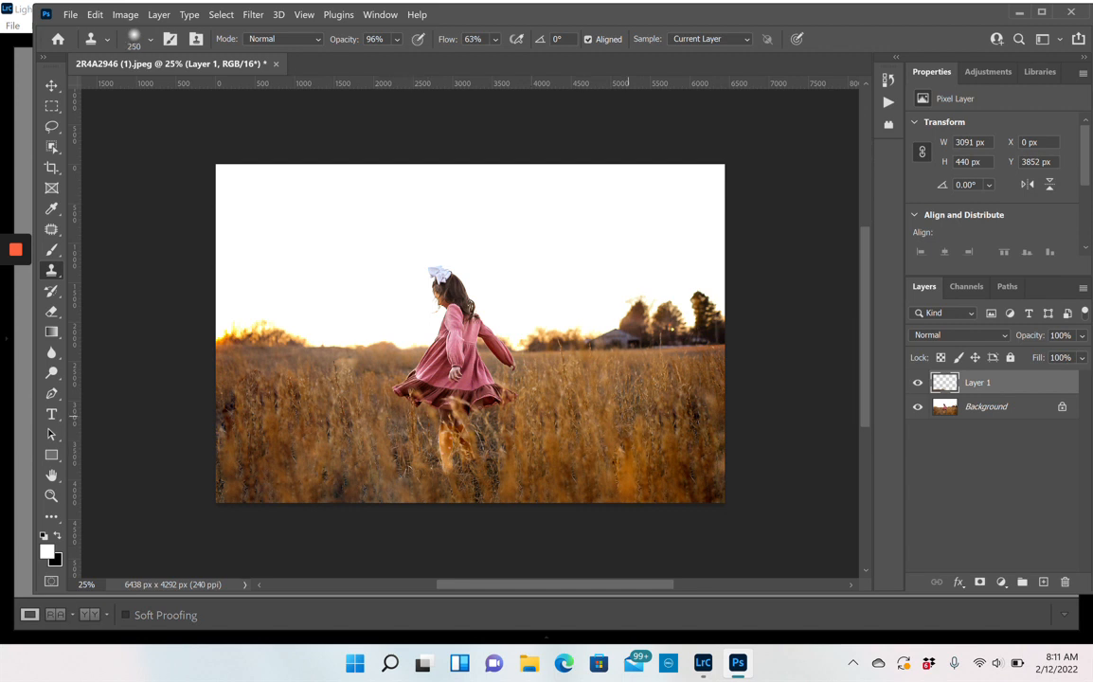
Step: Remove the copied strip layer and try to clone sampled grass onto the Background beside the girl with a size 700 brush
left_click(632, 417, "alt")
key("Delete")
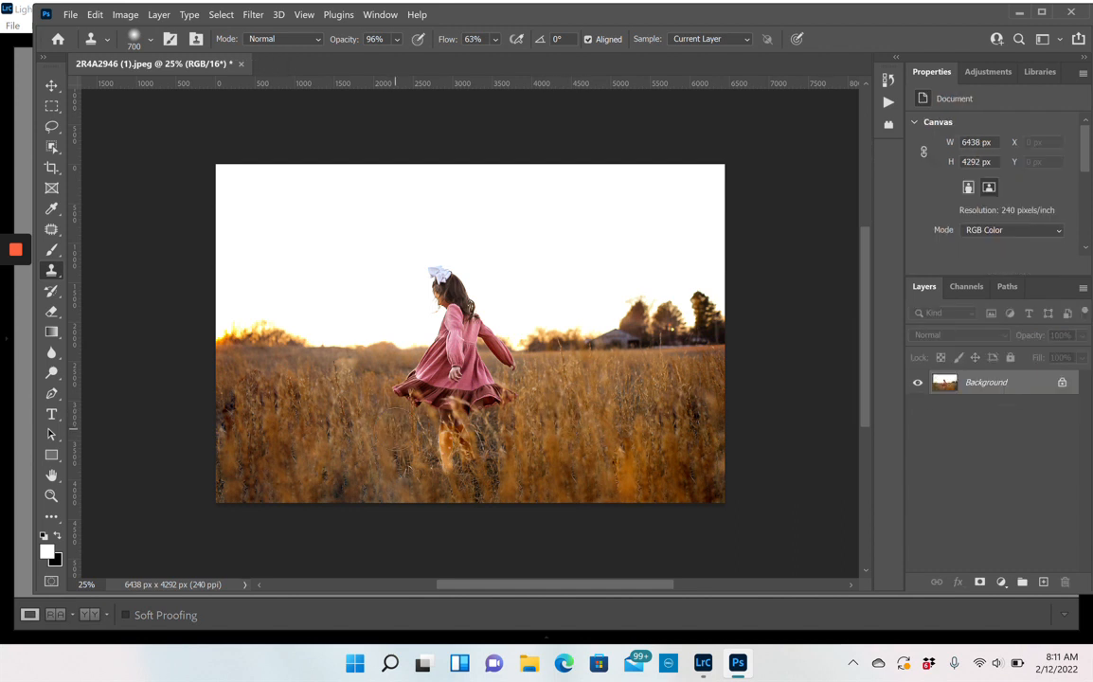
left_click(360, 384)
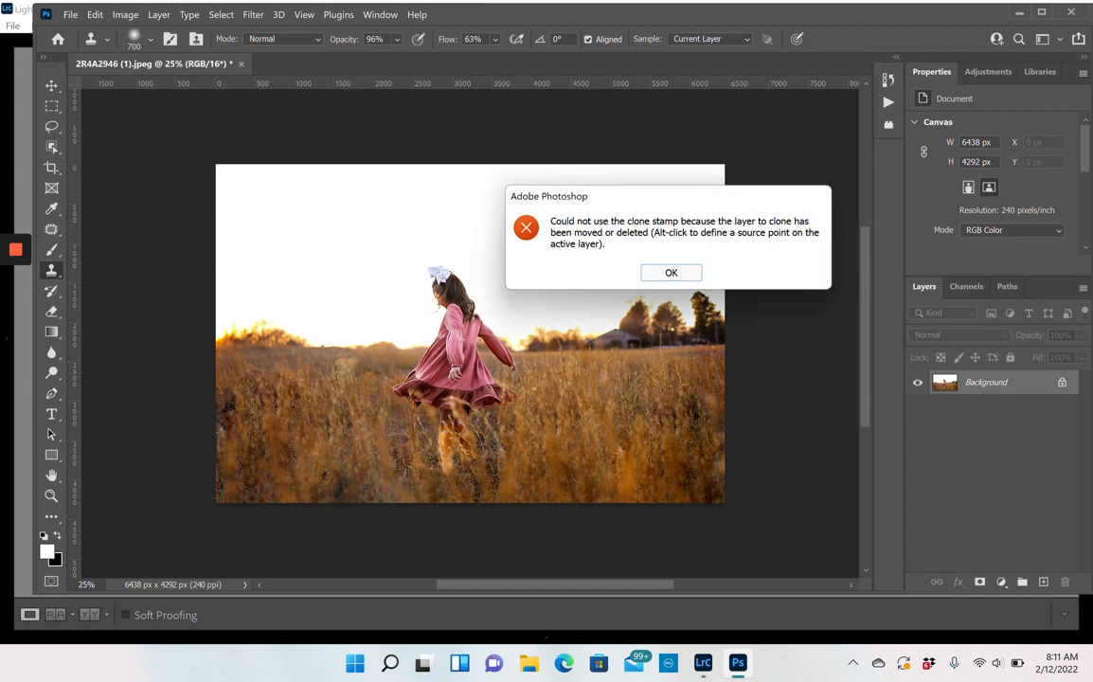
left_click(670, 271)
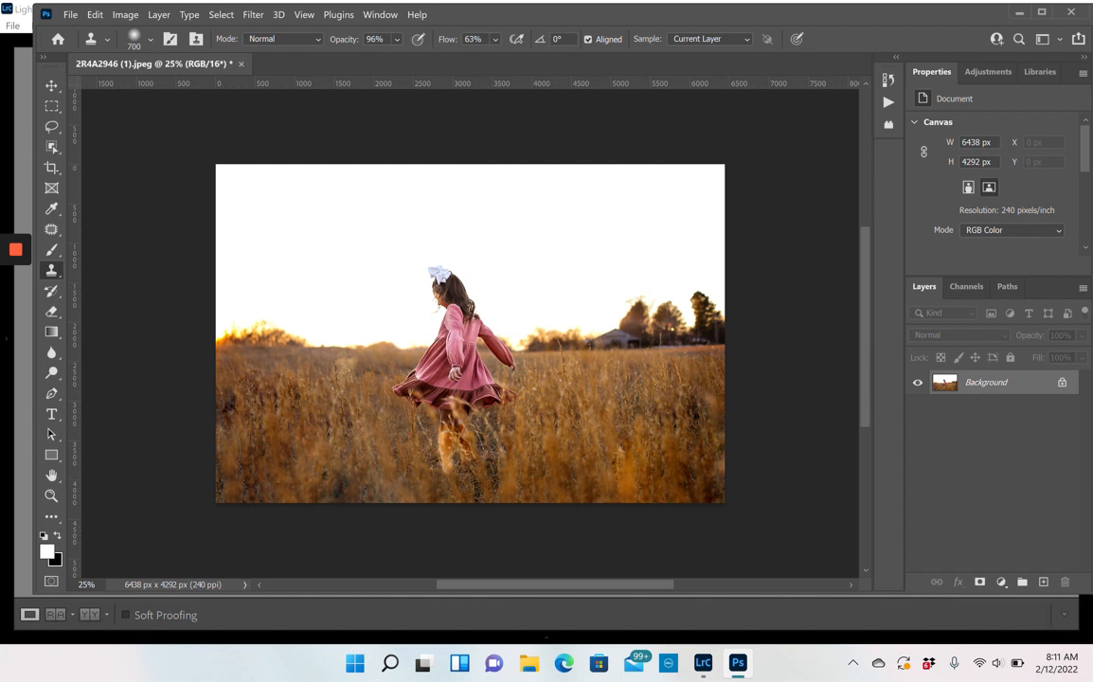
Step: Duplicate the Background layer and run the Paint on Warm action from the Zesty Paints set, with the Brush tool active
key("b")
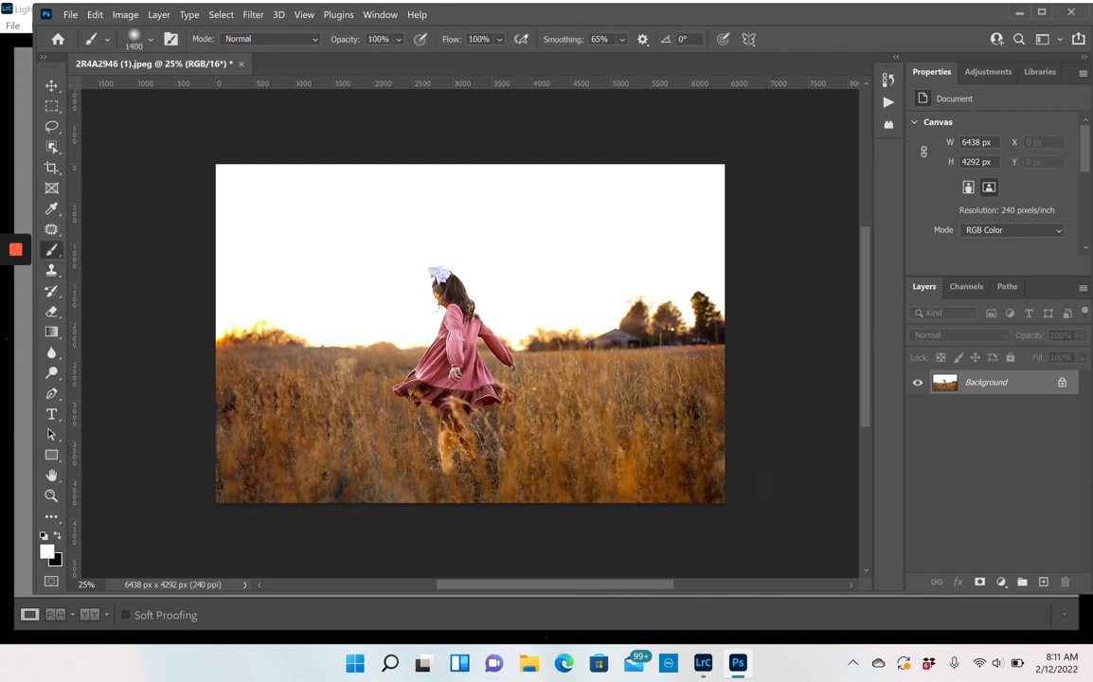
left_click_drag(979, 385, 994, 385)
key("ctrl+j")
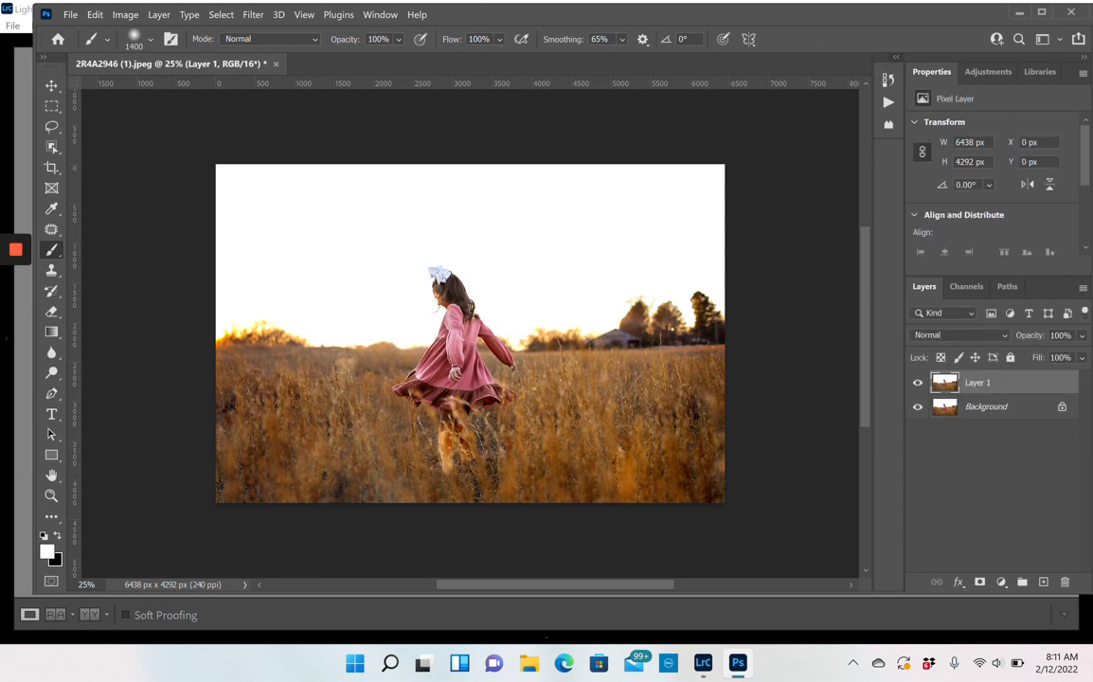
left_click(896, 58)
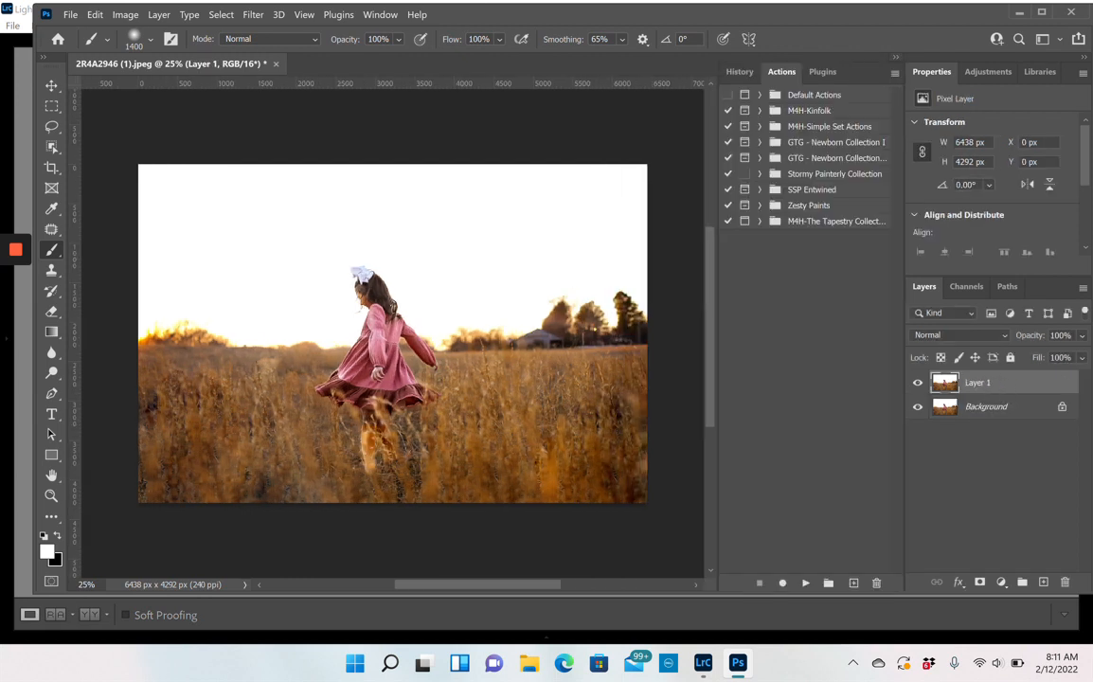
left_click(759, 206)
scroll(805, 332, "down", 15)
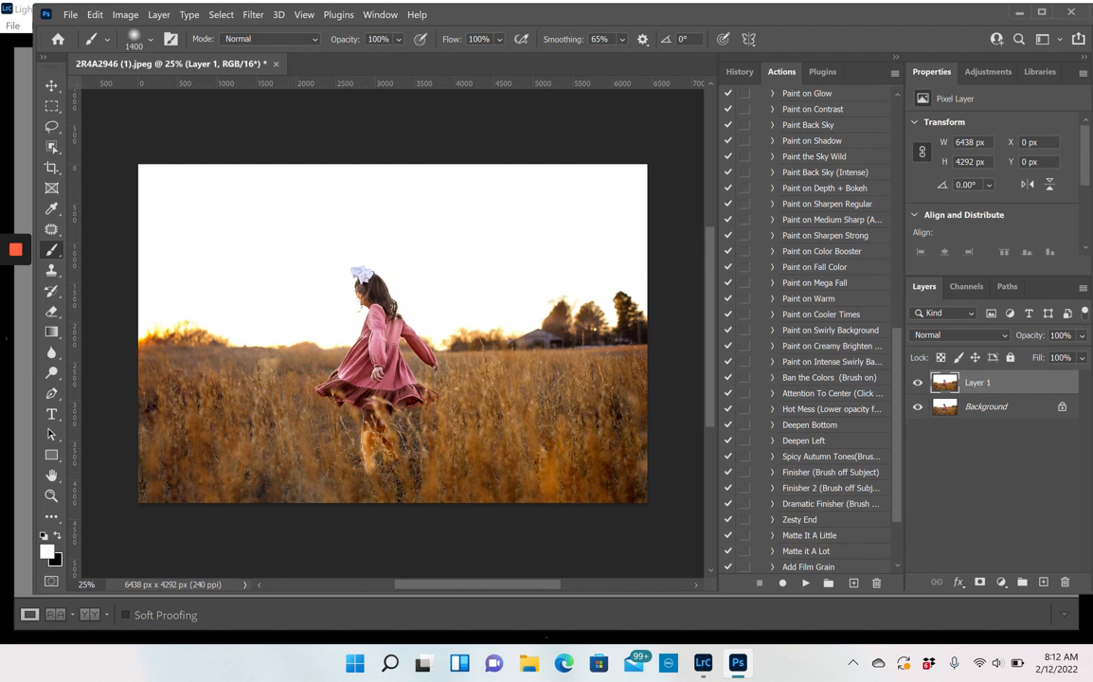
left_click(842, 298)
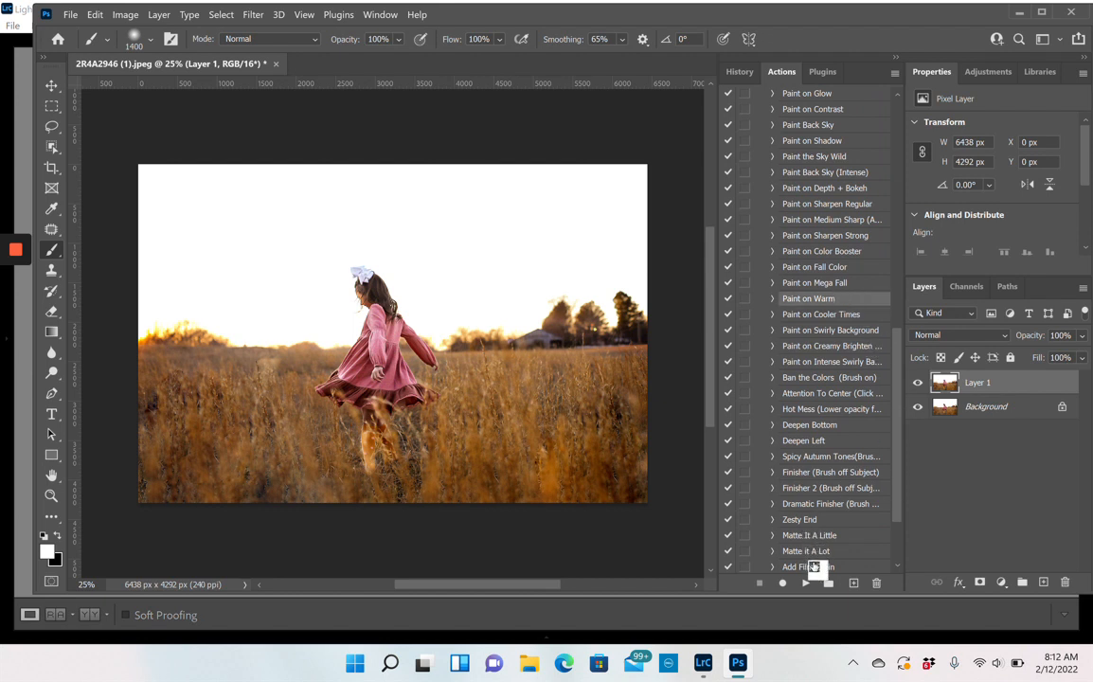
left_click(805, 583)
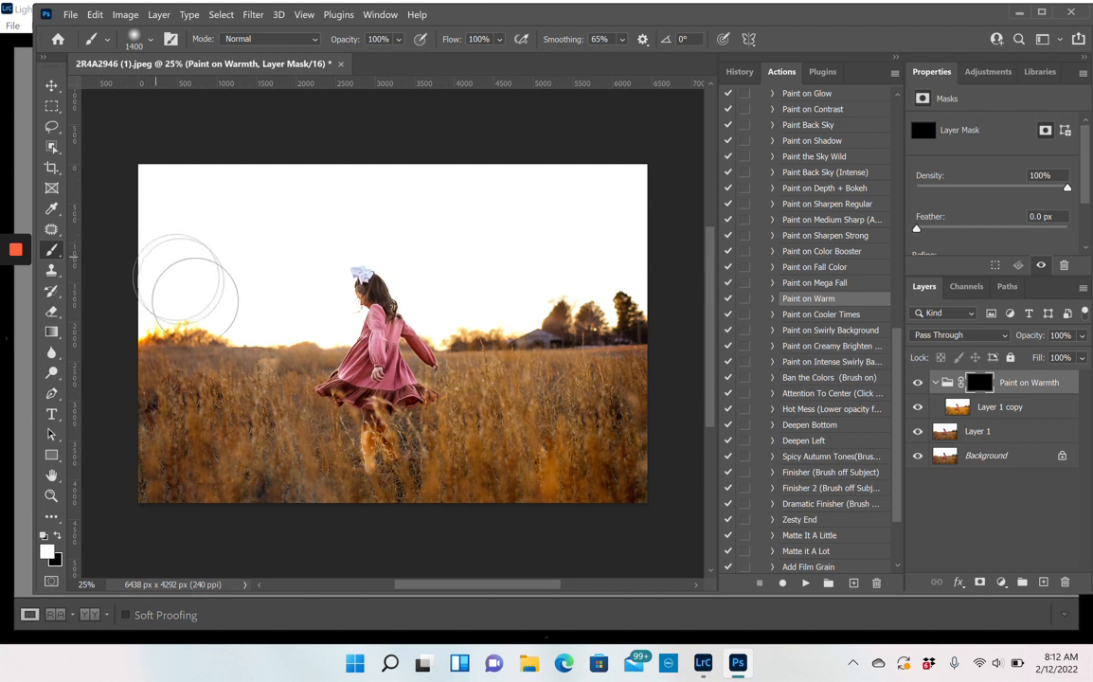
Step: Paint warmth onto the Paint on Warmth mask over the grass in front of the girl with a size 700 brush
key("bracketleft")
key("bracketleft")
key("bracketleft")
key("bracketleft")
key("bracketleft")
key("bracketleft")
key("bracketleft")
mouse_move(159, 364)
left_mouse_down()
mouse_move(213, 361)
mouse_move(227, 332)
mouse_move(280, 329)
mouse_move(296, 457)
mouse_move(180, 434)
mouse_move(129, 445)
mouse_move(156, 389)
mouse_move(232, 446)
mouse_move(200, 377)
mouse_move(263, 431)
mouse_move(312, 434)
mouse_move(354, 500)
mouse_move(337, 438)
left_mouse_up()
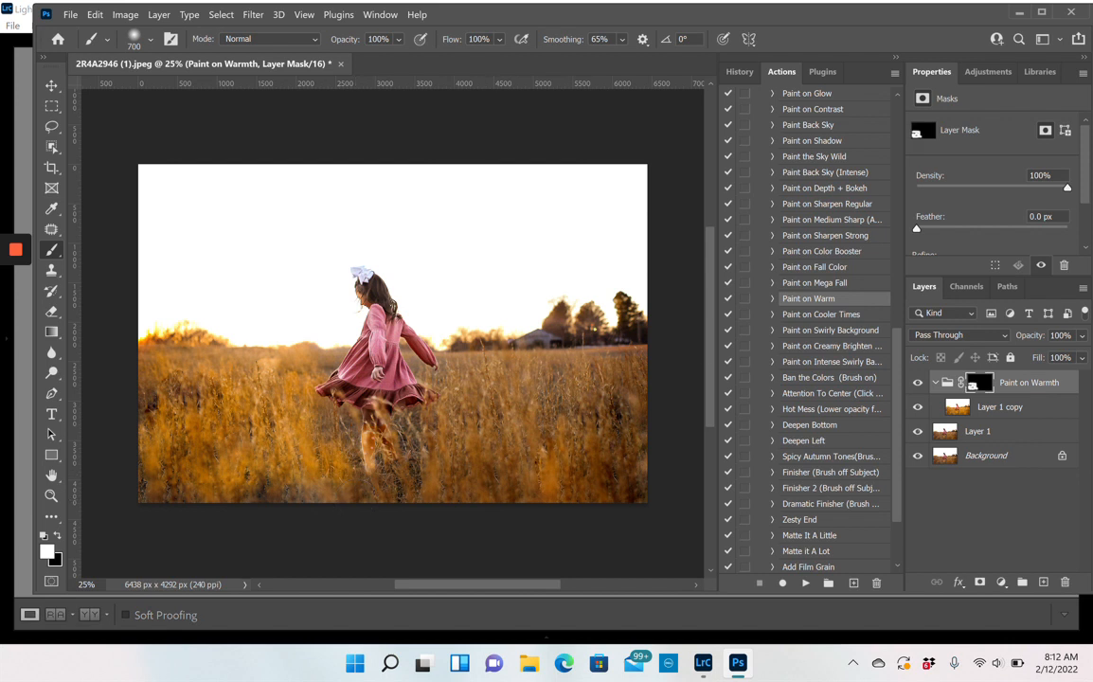
Step: Reduce the Paint on Warmth group's opacity to 36%, compare it with the original, and merge the visible layers into the Background
left_click(1081, 336)
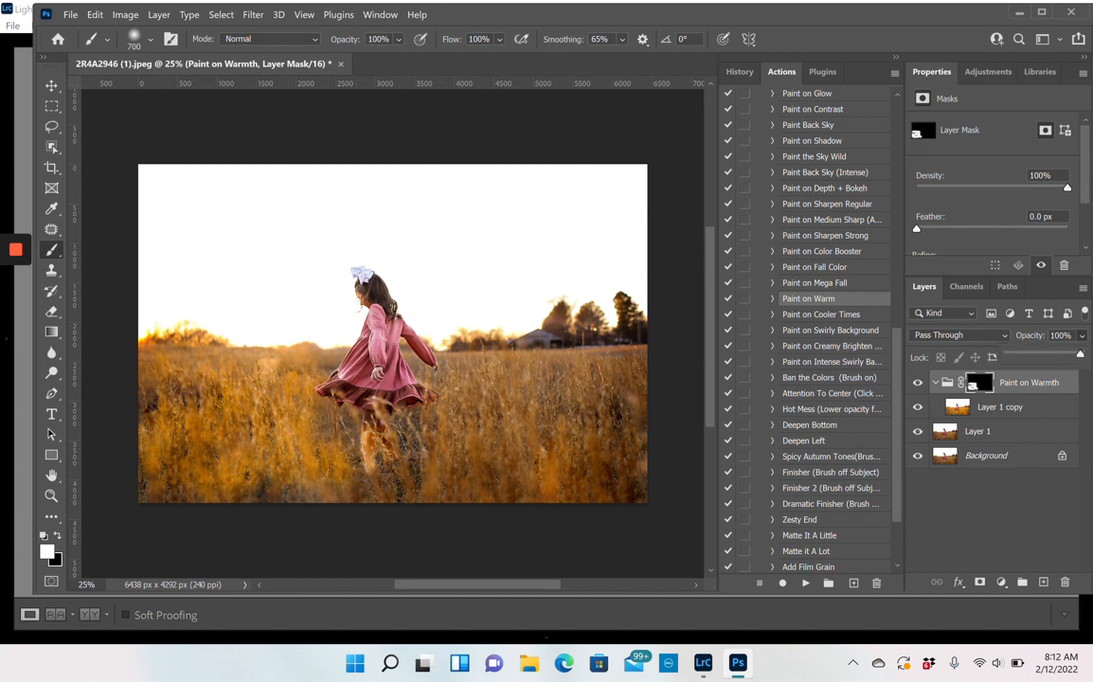
left_click_drag(1080, 353, 1038, 354)
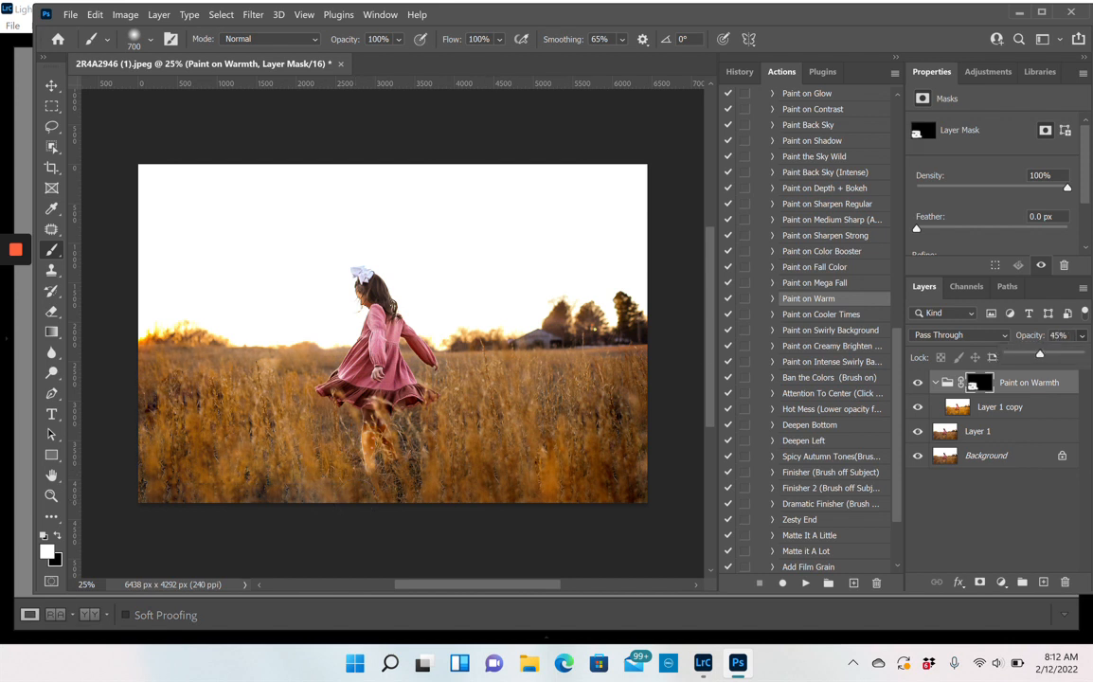
left_click(260, 443)
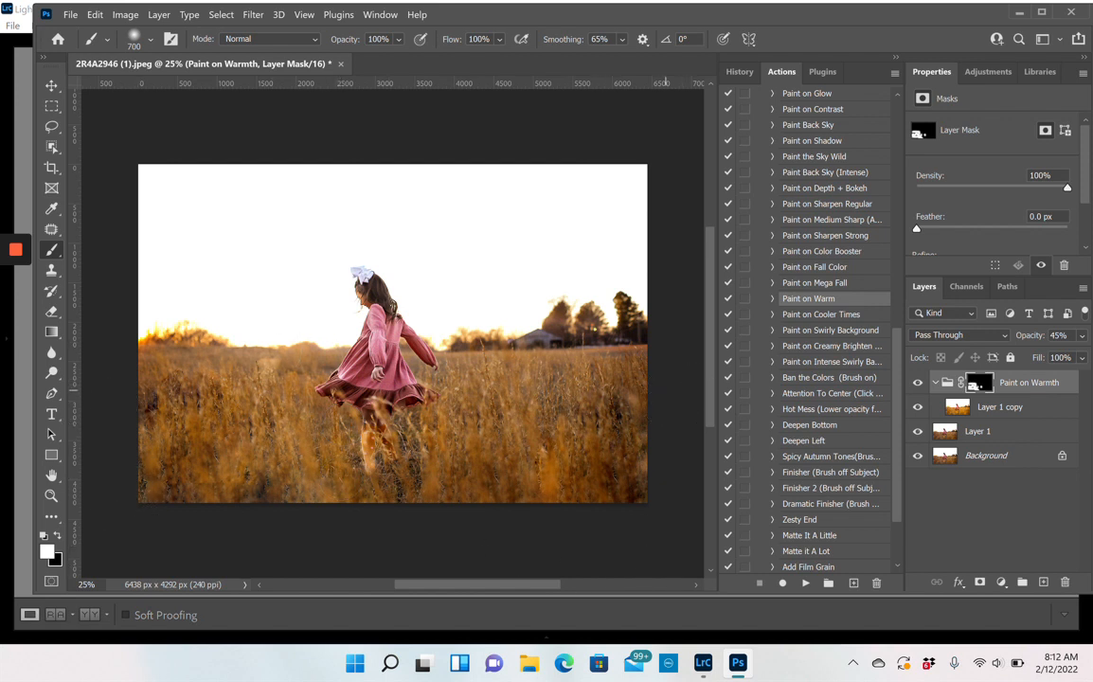
left_click(1081, 335)
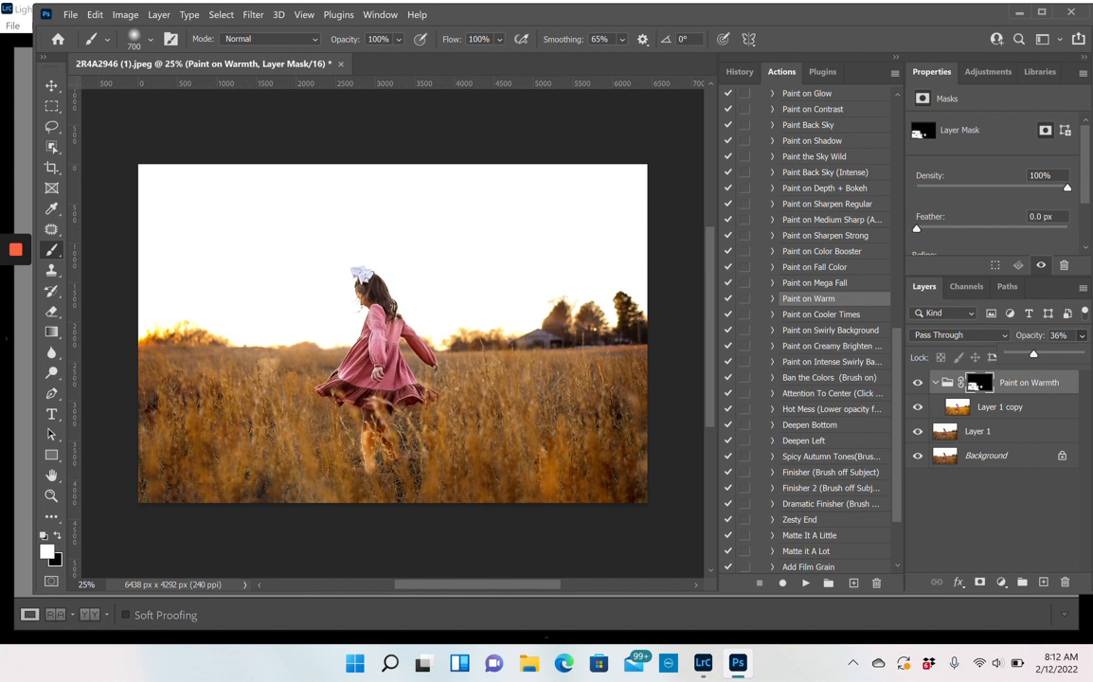
left_click(919, 384)
left_click(919, 384)
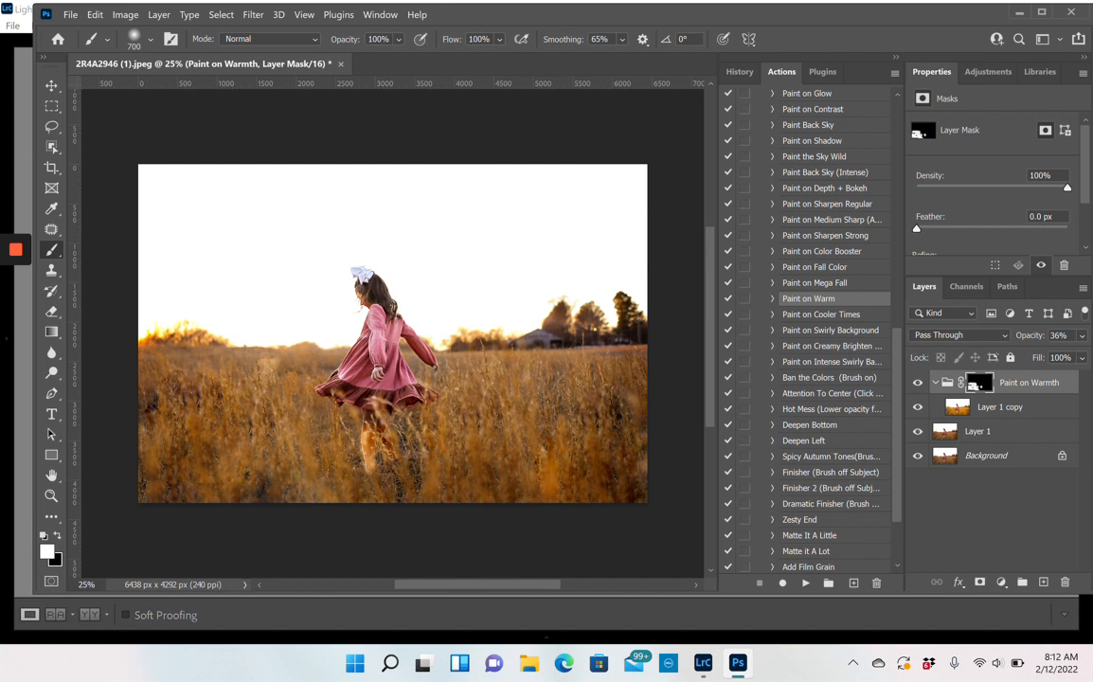
key("ctrl+shift+e")
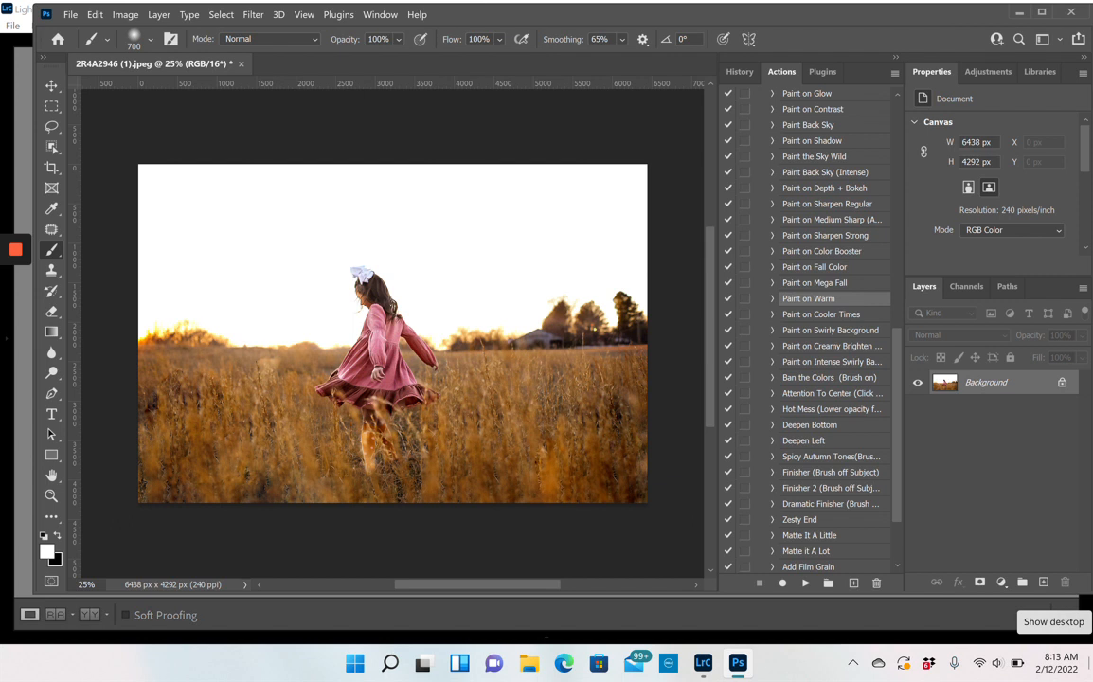
Step: Duplicate the Background, apply Portraiture 3 to the copy with Warmth 0, and toggle the layer's visibility to compare
key("ctrl+j")
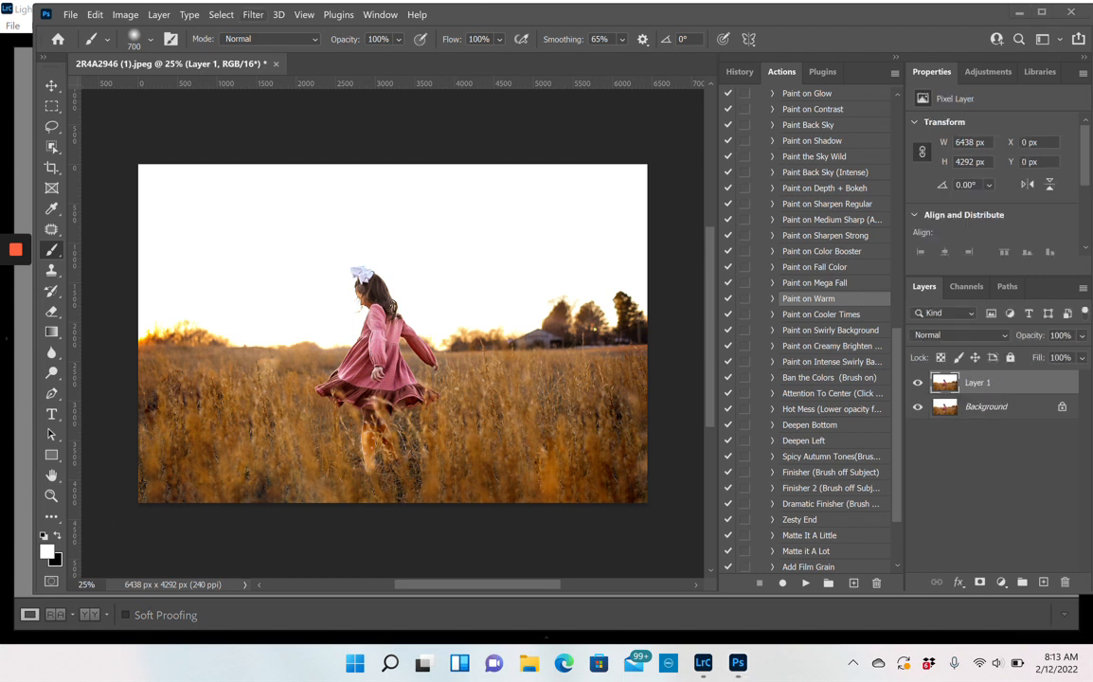
left_click(253, 14)
mouse_move(284, 344)
left_click(478, 344)
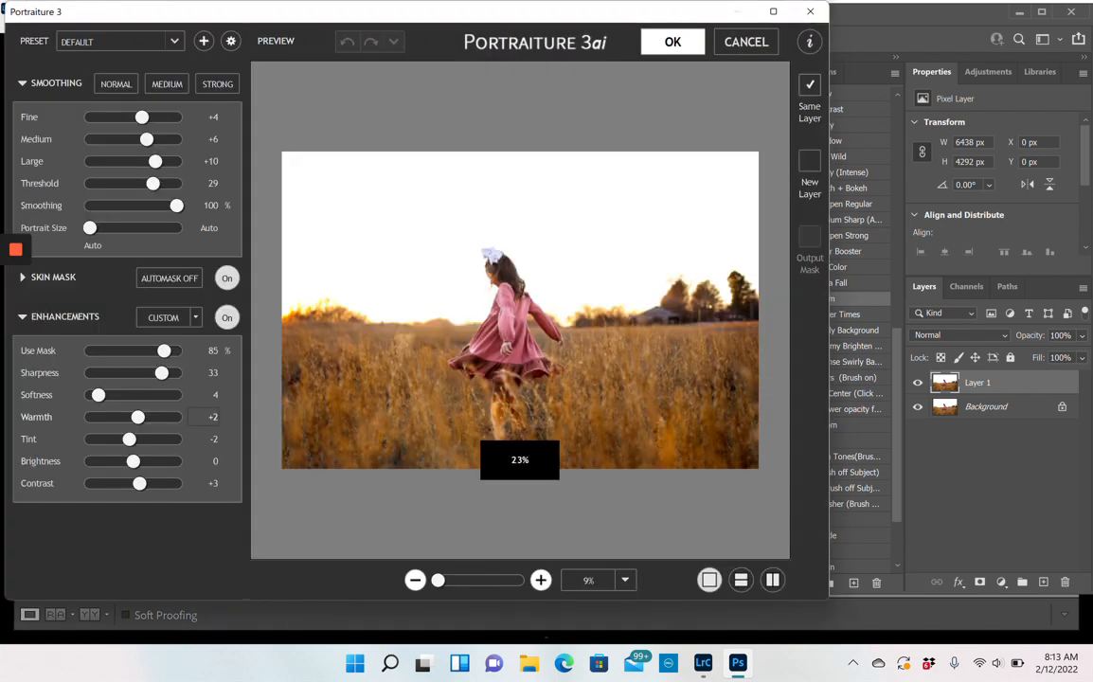
scroll(189, 417, "down", 1)
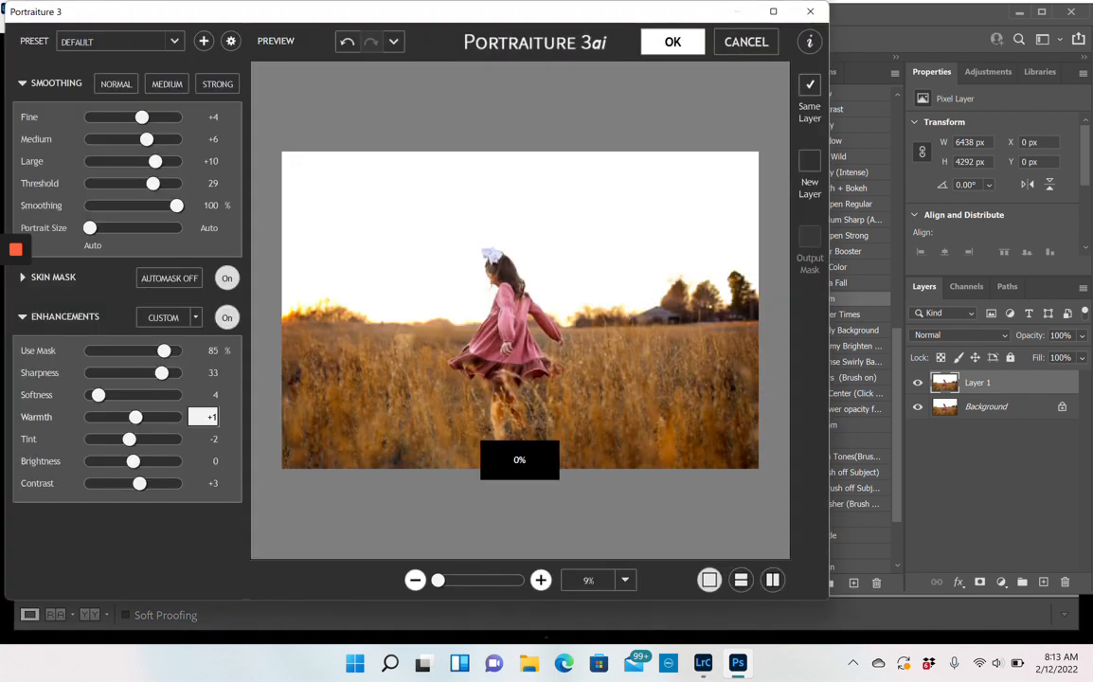
scroll(202, 417, "down", 1)
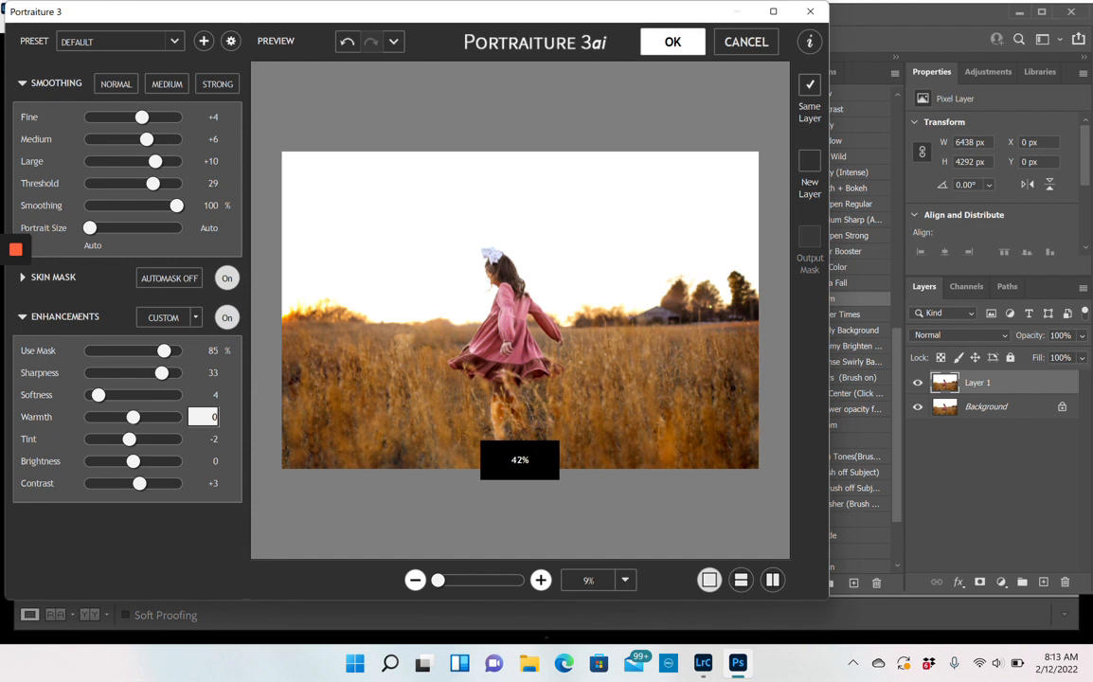
left_click(672, 41)
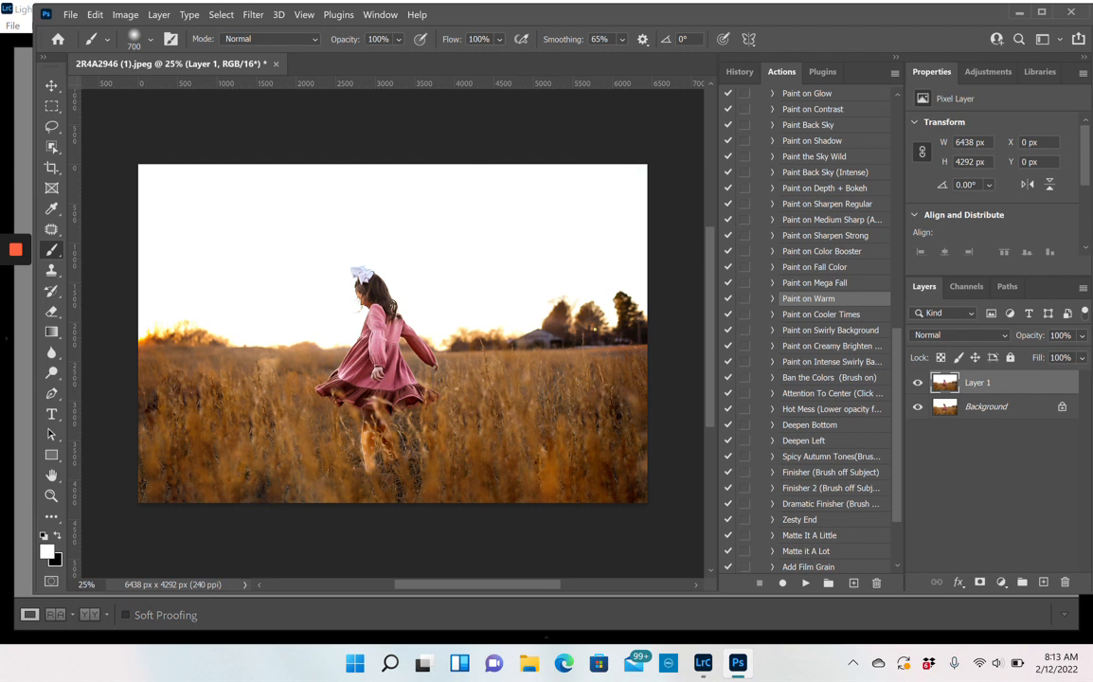
left_click(916, 384)
left_click(916, 384)
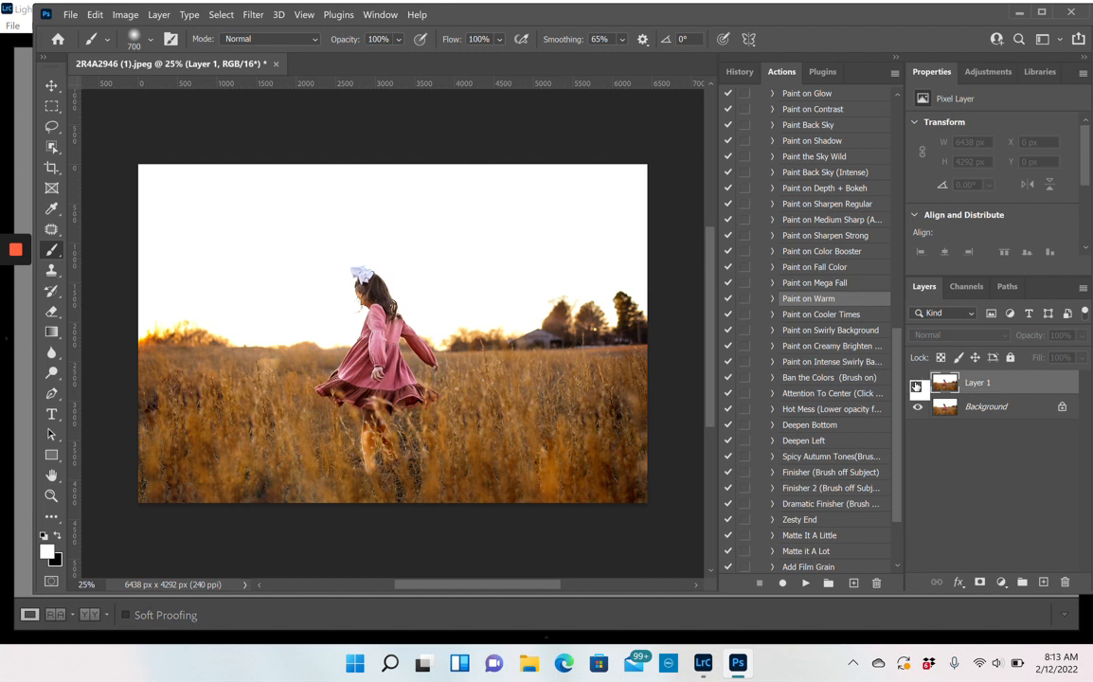
left_click(916, 385)
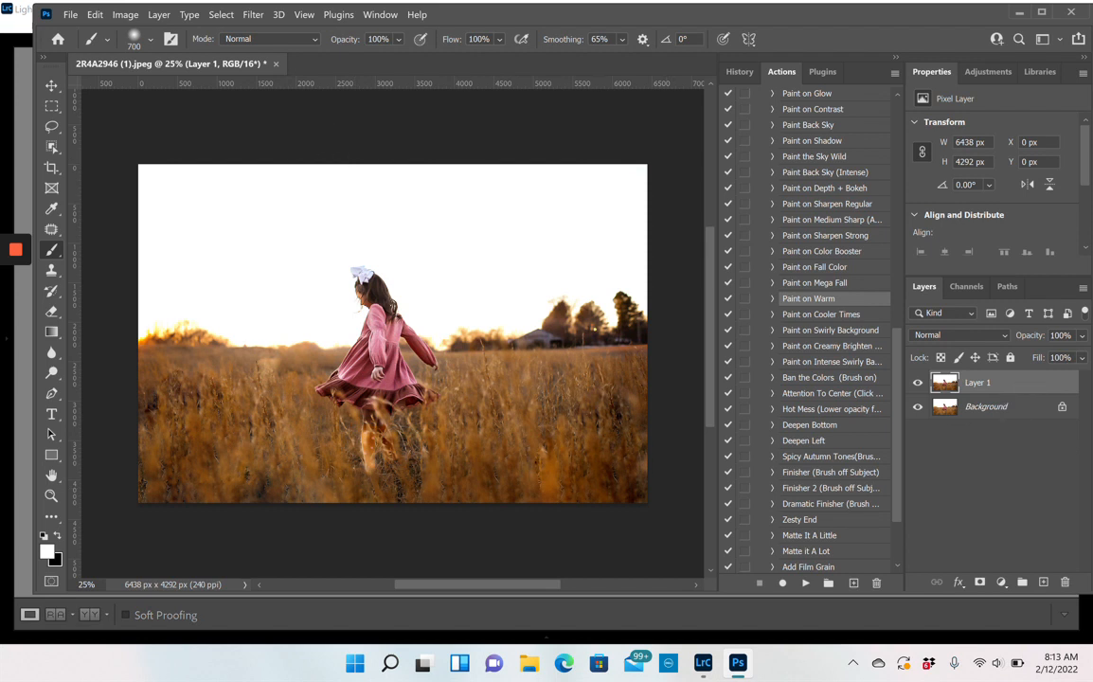
Step: Erase the Portraiture effect from the field's grass on Layer 1 with a size 1200 eraser, raising its opacity from 61% to 87%
key("e")
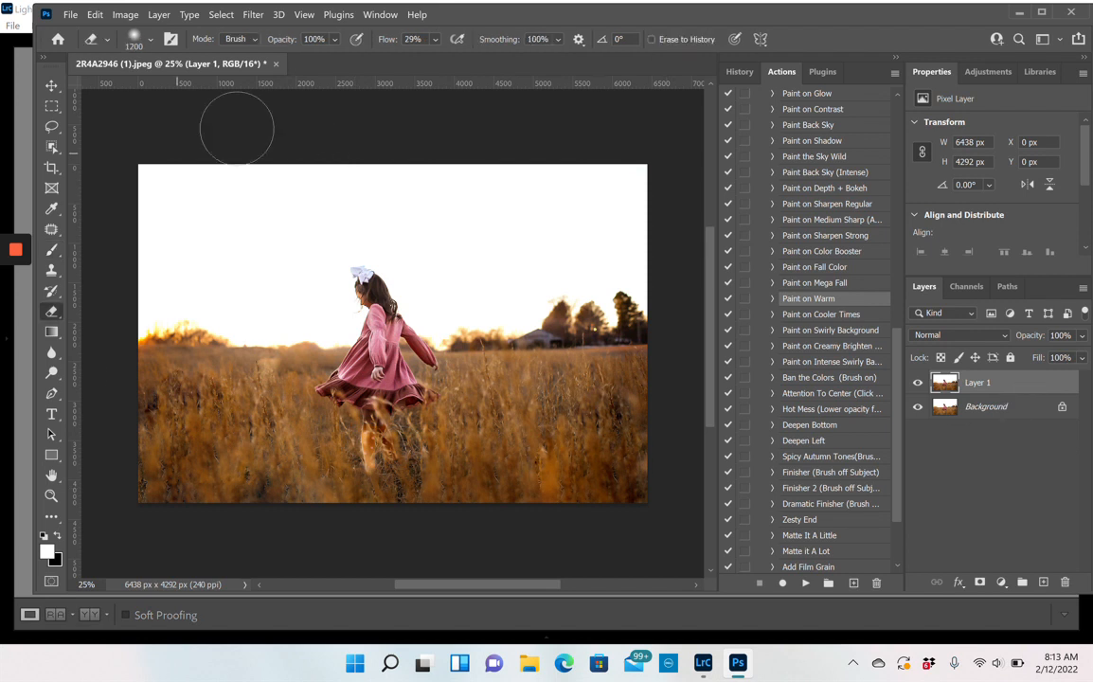
left_click(334, 39)
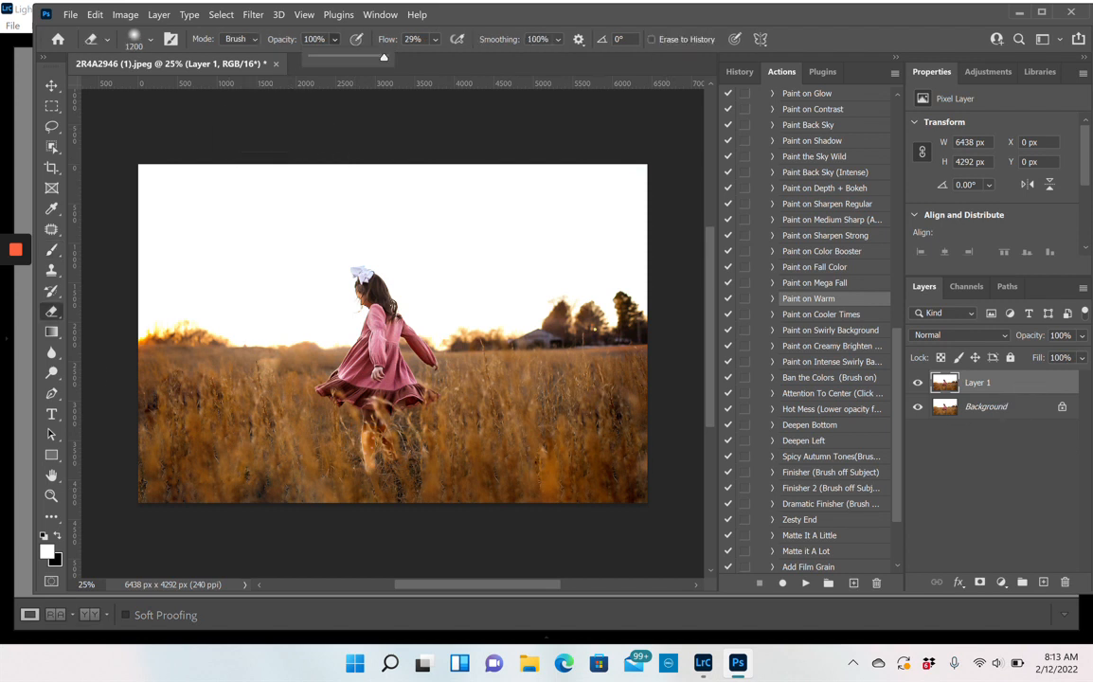
left_click_drag(383, 57, 355, 57)
mouse_move(166, 371)
left_mouse_down()
mouse_move(291, 396)
mouse_move(181, 441)
mouse_move(253, 457)
mouse_move(182, 438)
mouse_move(273, 425)
mouse_move(281, 481)
mouse_move(248, 441)
mouse_move(284, 402)
mouse_move(287, 368)
mouse_move(285, 421)
mouse_move(319, 498)
mouse_move(123, 455)
left_mouse_up()
left_click(334, 40)
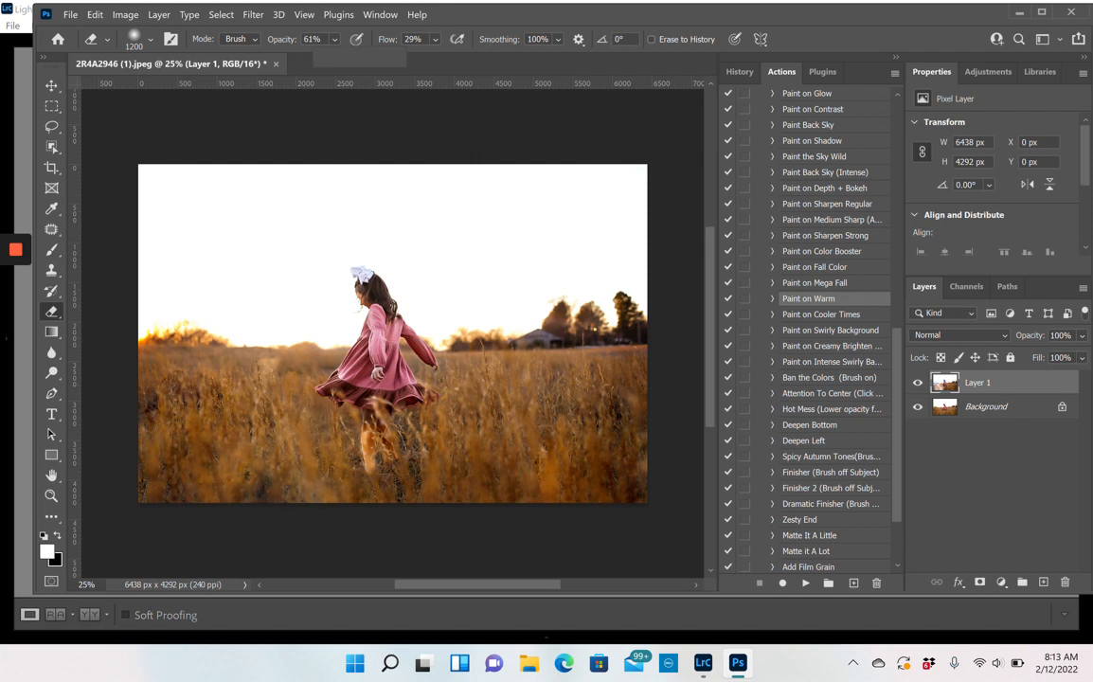
left_click_drag(380, 58, 385, 58)
mouse_move(214, 390)
left_mouse_down()
mouse_move(252, 393)
mouse_move(171, 495)
mouse_move(248, 417)
mouse_move(303, 478)
mouse_move(428, 347)
mouse_move(423, 465)
mouse_move(666, 478)
mouse_move(405, 512)
mouse_move(257, 416)
mouse_move(157, 381)
mouse_move(299, 391)
mouse_move(327, 485)
mouse_move(608, 398)
mouse_move(337, 470)
mouse_move(162, 407)
mouse_move(216, 464)
mouse_move(210, 437)
mouse_move(678, 415)
mouse_move(651, 370)
mouse_move(568, 516)
mouse_move(378, 524)
mouse_move(144, 383)
mouse_move(150, 469)
mouse_move(608, 488)
left_mouse_up()
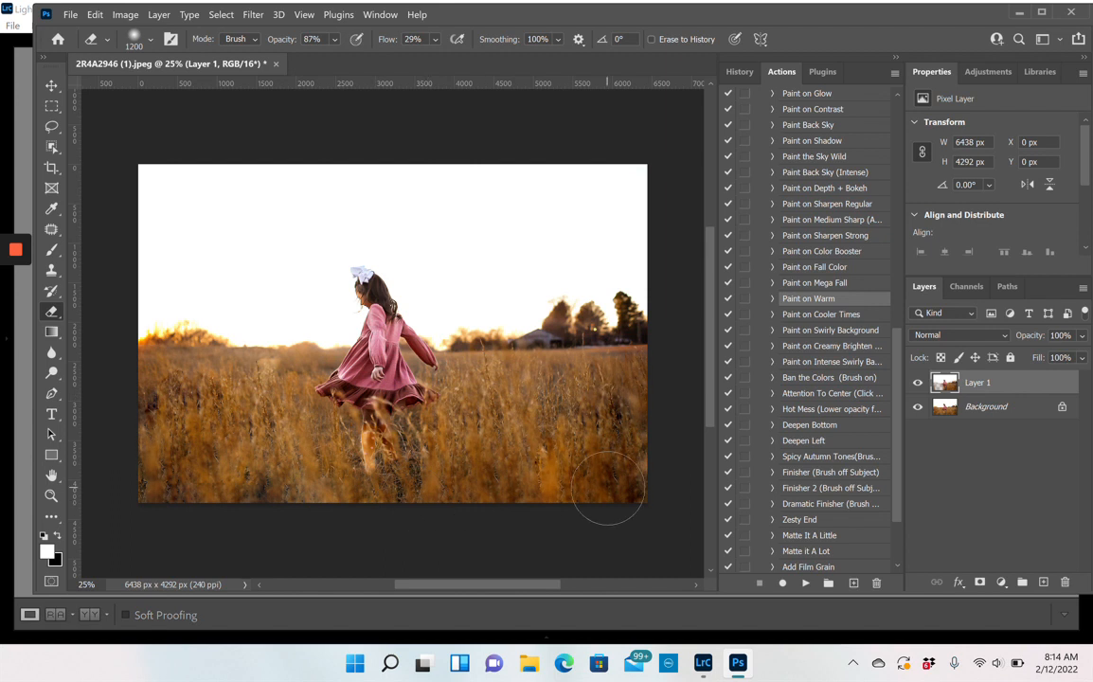
mouse_move(608, 488)
left_mouse_down()
mouse_move(497, 365)
mouse_move(398, 355)
mouse_move(608, 386)
mouse_move(557, 402)
mouse_move(669, 397)
mouse_move(605, 429)
mouse_move(650, 503)
mouse_move(632, 522)
left_mouse_up()
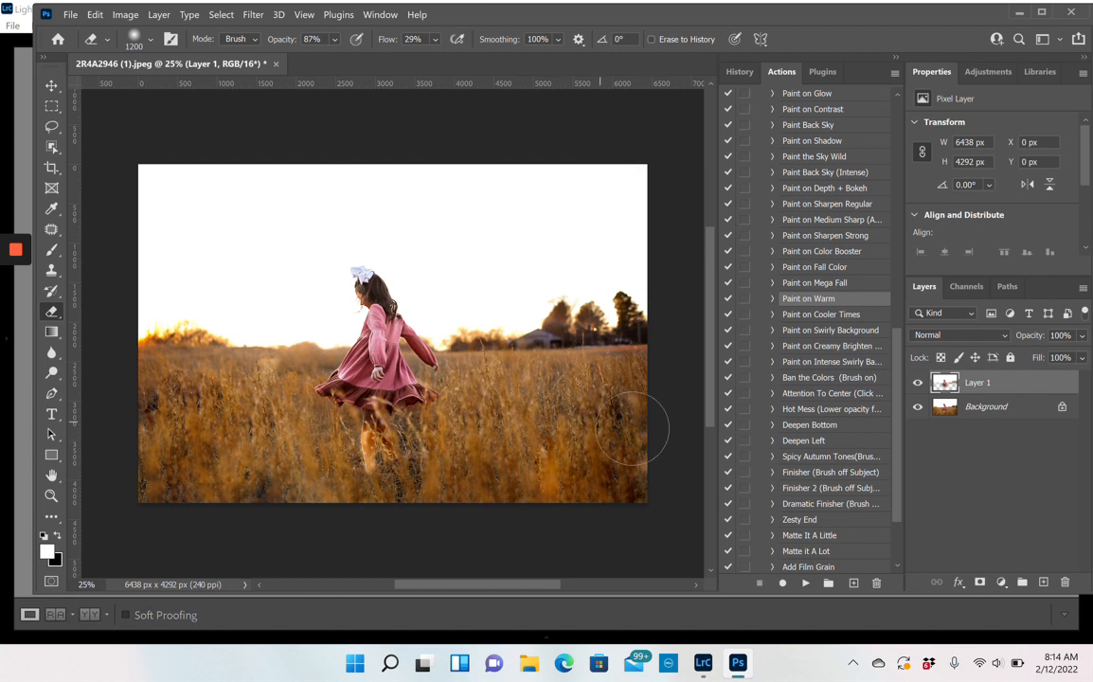
Step: Toggle Layer 1 to compare the erased result, and merge the visible layers into the Background
left_click(916, 384)
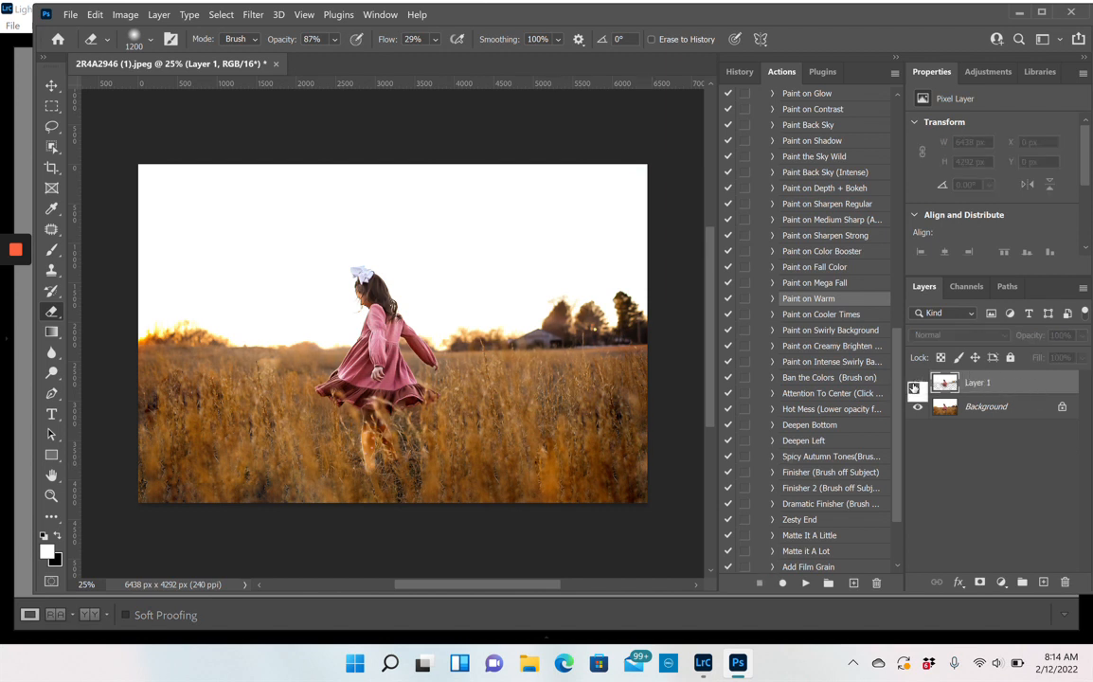
left_click(915, 385)
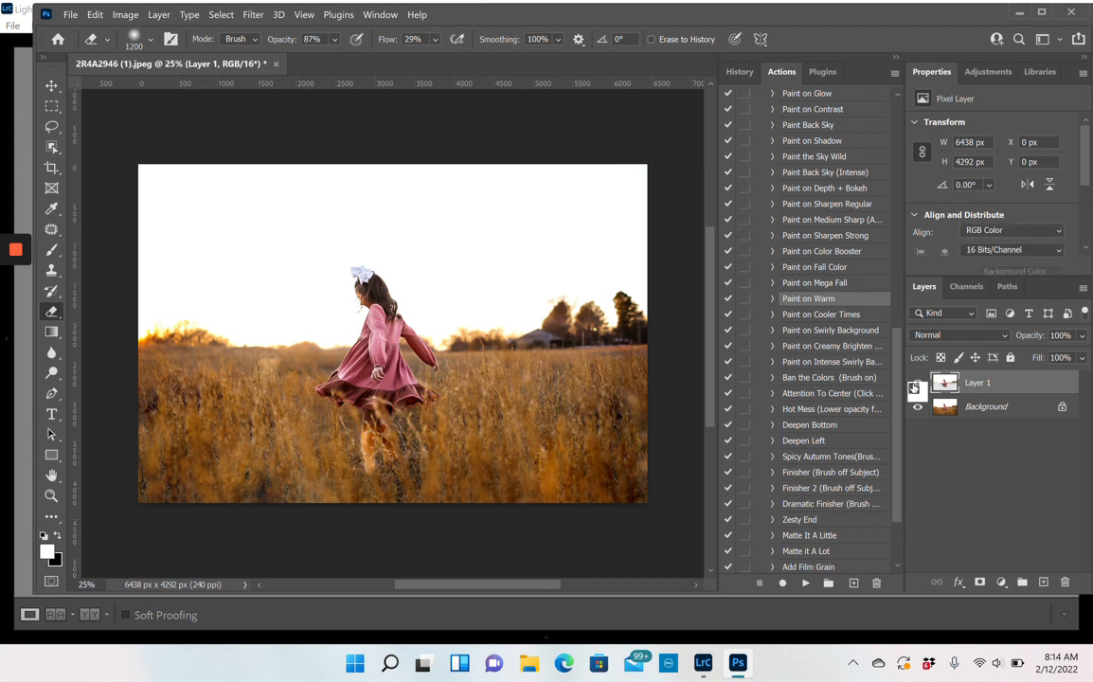
key("Delete")
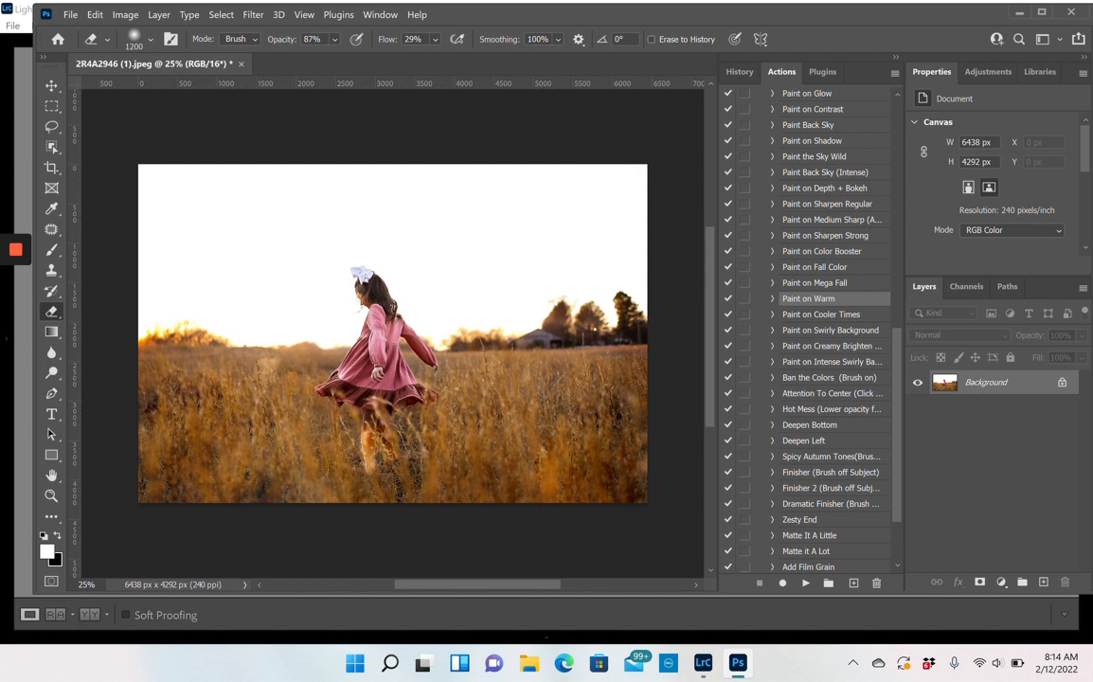
Step: Start Sky Replacement with the orange sunset sky, setting Shift Edge to 24, Color Adjustment to 0 and Lighting Adjustment to 100
left_click(95, 15)
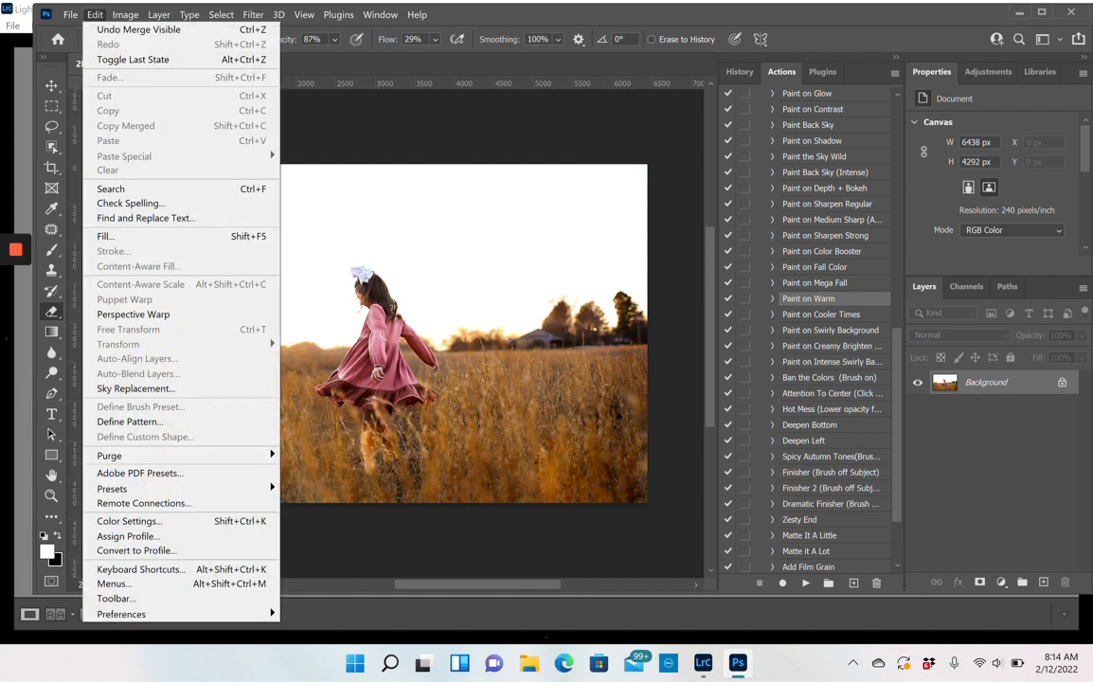
left_click(133, 388)
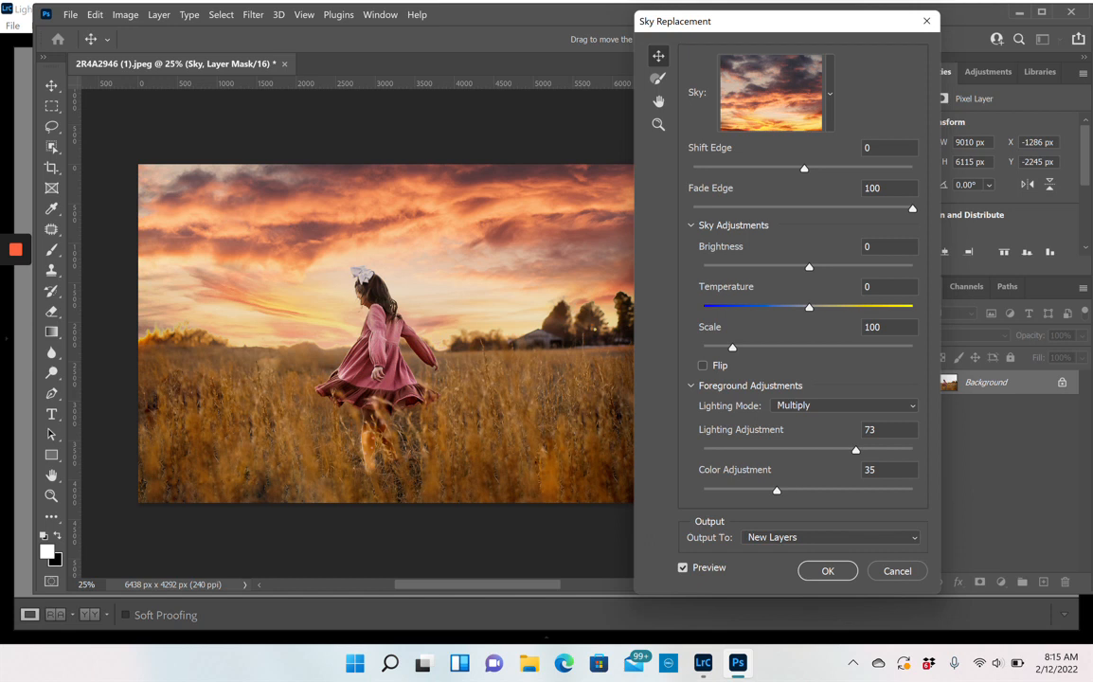
left_click_drag(804, 168, 837, 169)
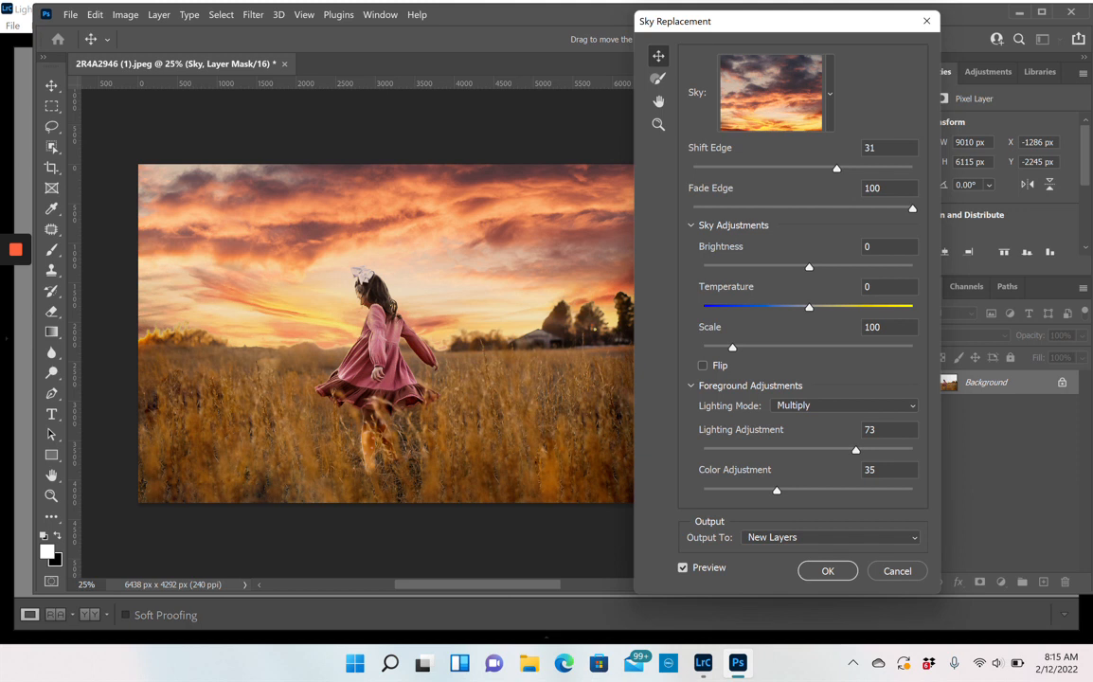
mouse_move(837, 169)
left_mouse_down()
mouse_move(907, 168)
mouse_move(828, 169)
left_mouse_up()
left_click_drag(776, 491, 702, 491)
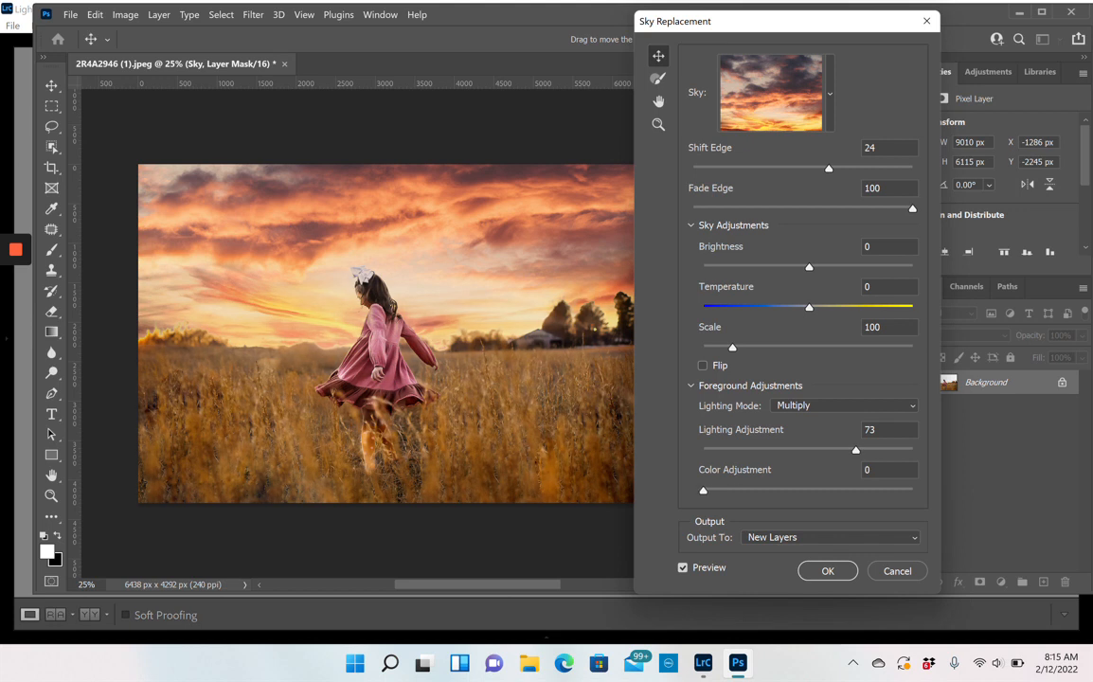
left_click_drag(856, 450, 913, 450)
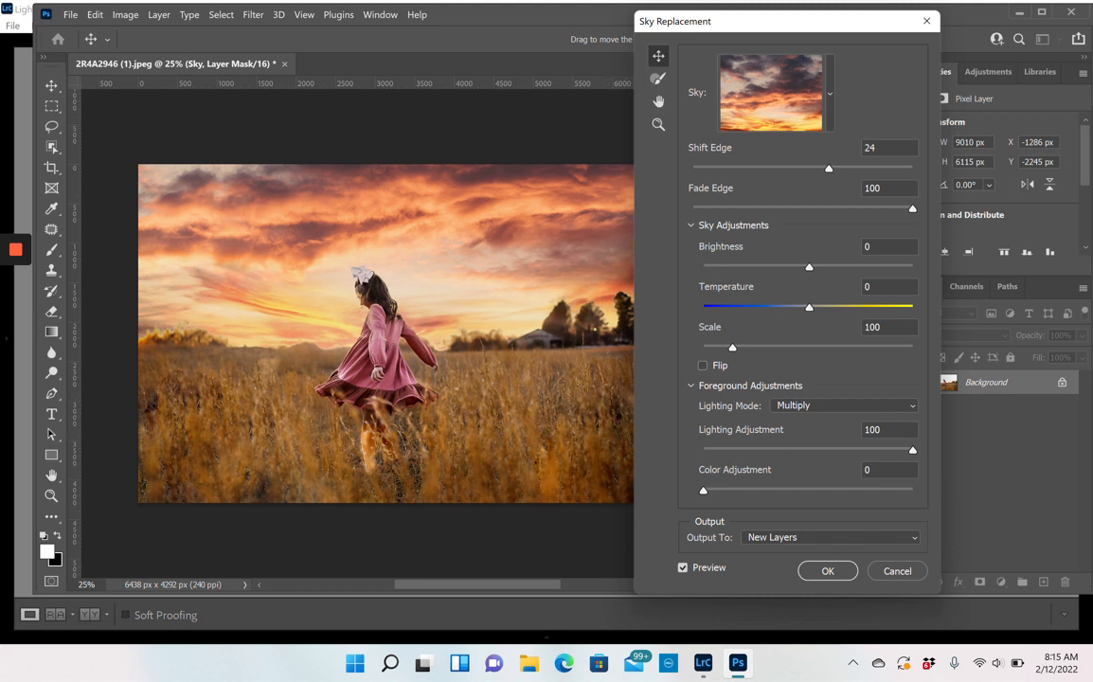
Step: Try negative Shift Edge values down to -65 for the replacement sky, and settle on -4
left_click_drag(828, 168, 795, 169)
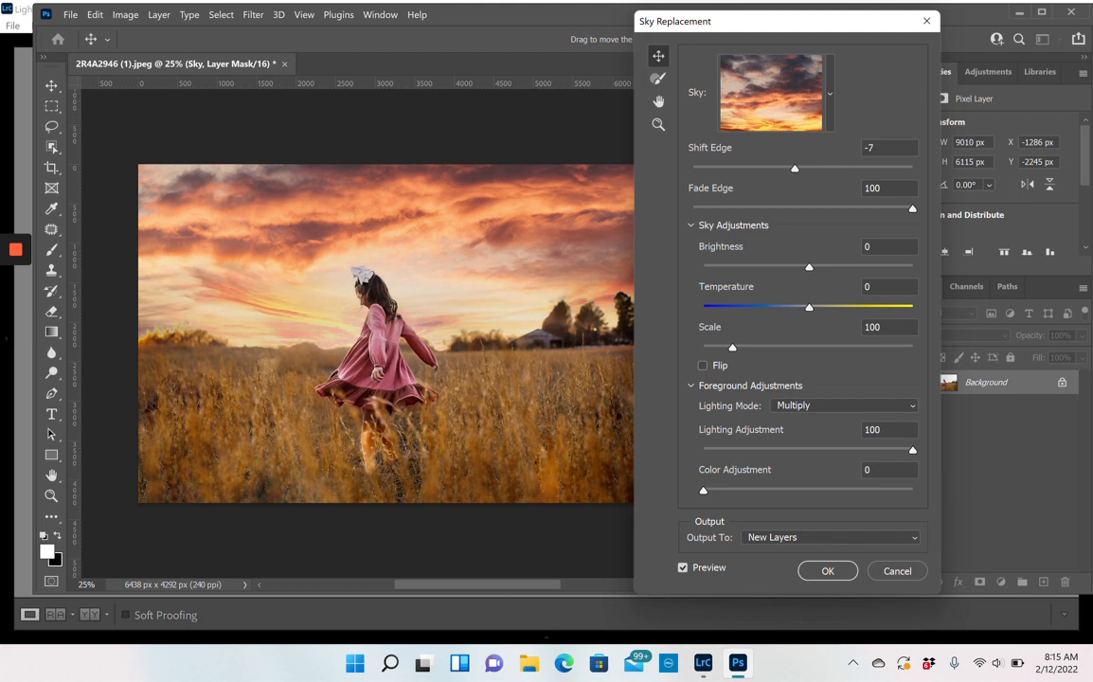
left_click_drag(795, 169, 731, 169)
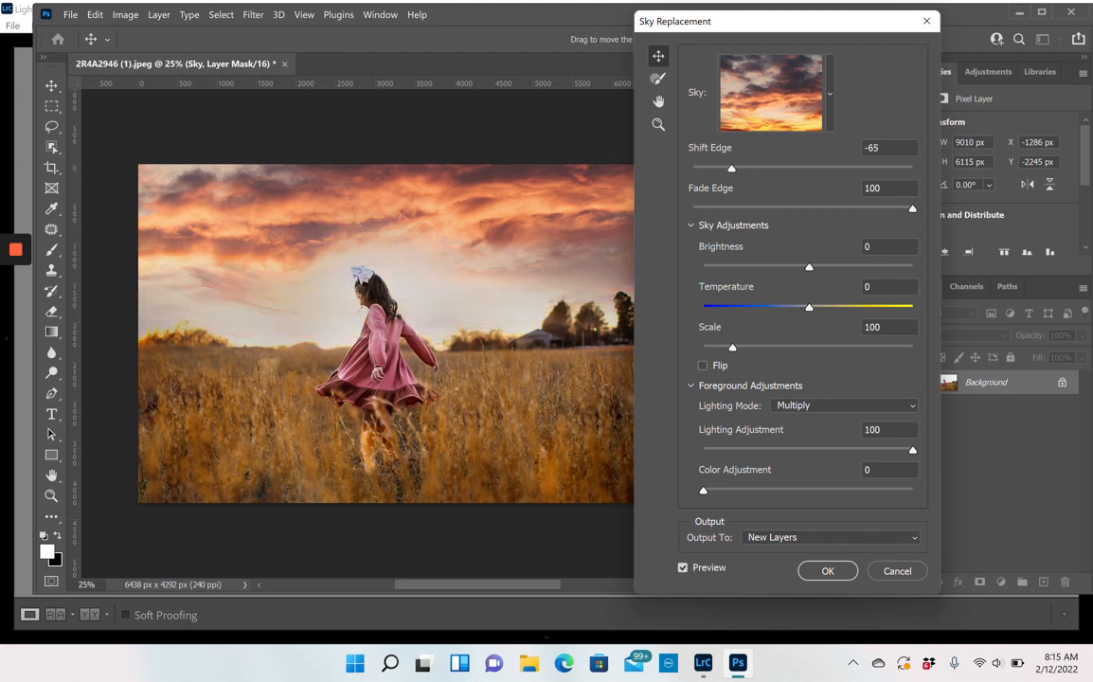
left_click_drag(732, 169, 762, 169)
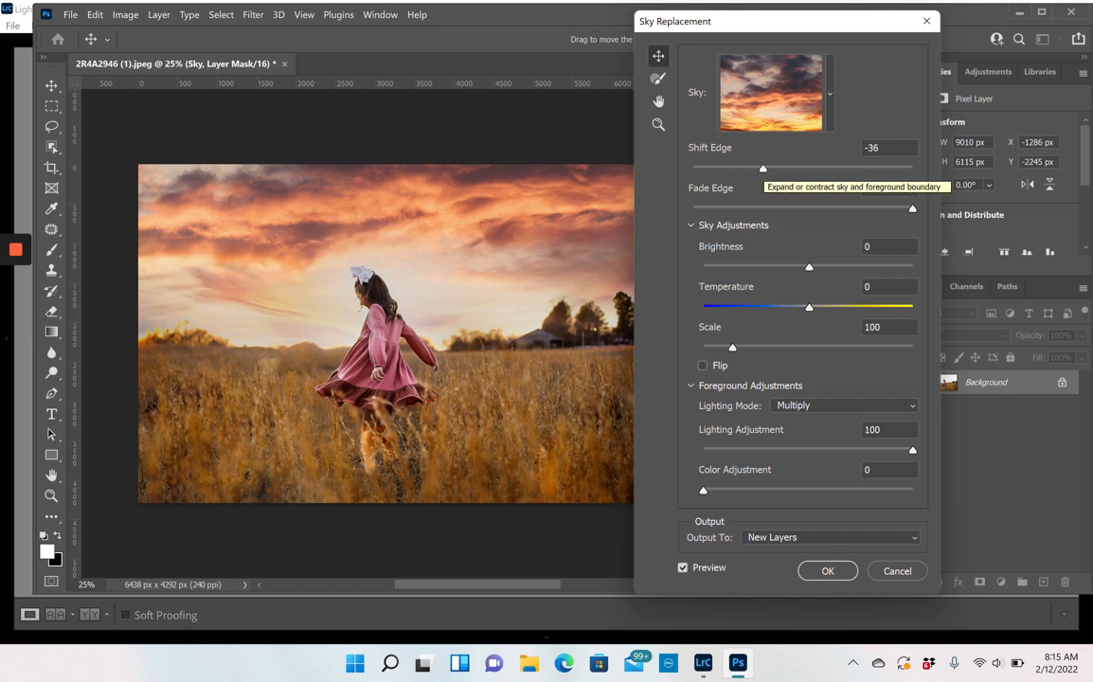
left_click_drag(762, 168, 772, 168)
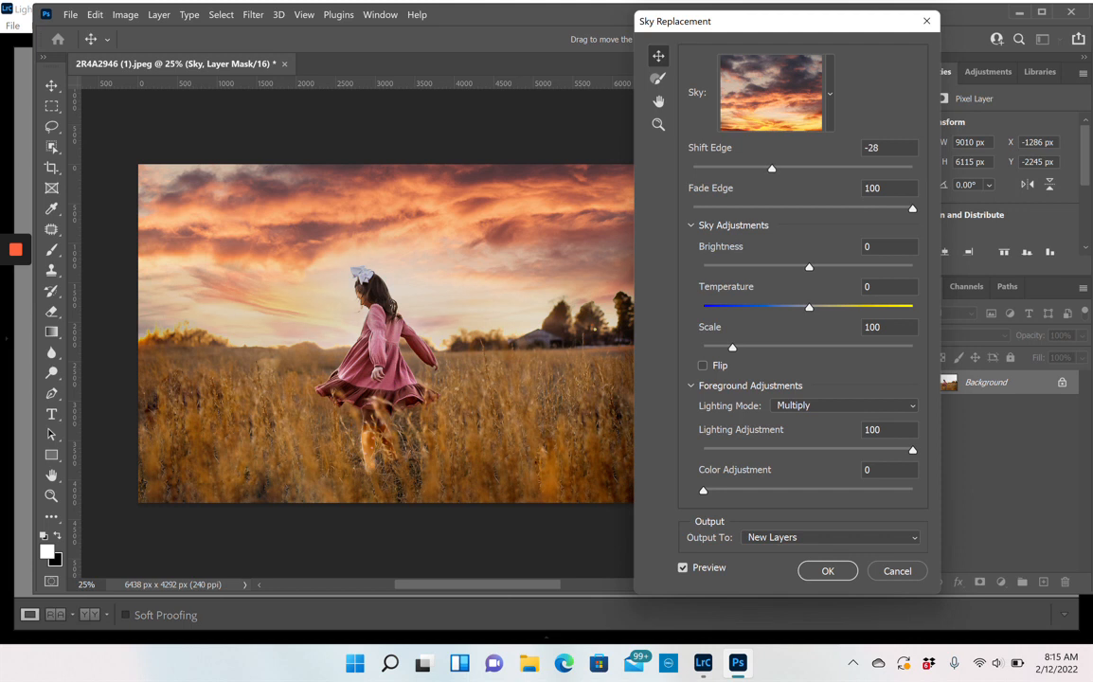
left_click_drag(771, 169, 790, 168)
left_click_drag(791, 168, 798, 169)
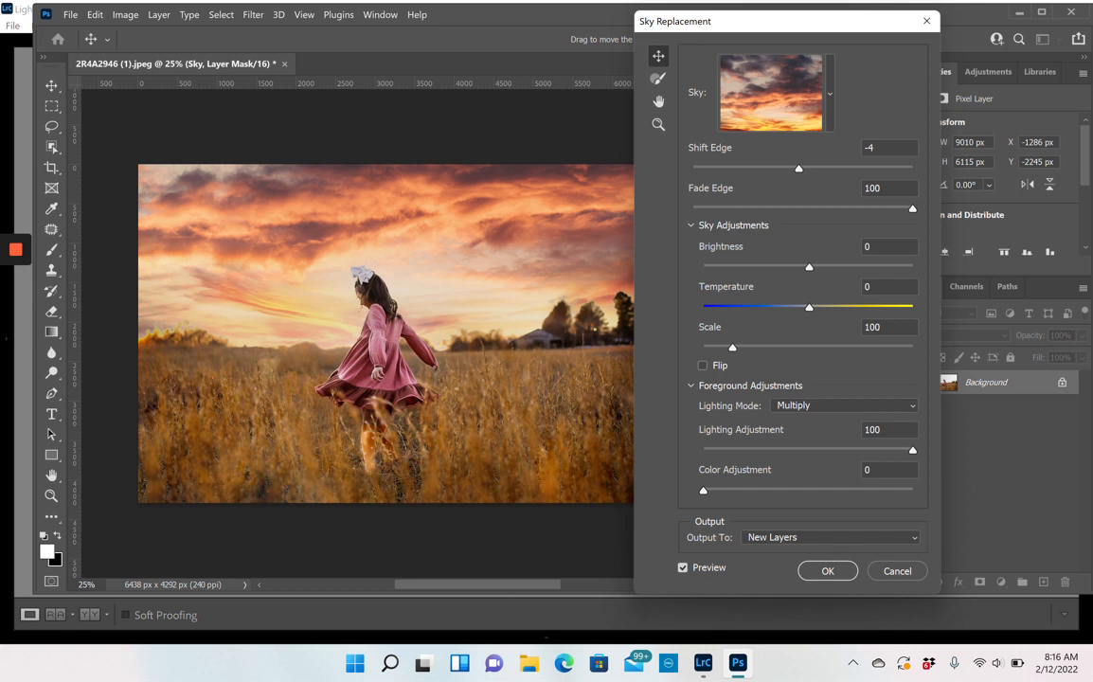
Step: Set the sky's Temperature to 3 and Scale to 103, and apply the sky replacement to new layers
left_click_drag(809, 307, 812, 307)
left_click_drag(732, 348, 740, 347)
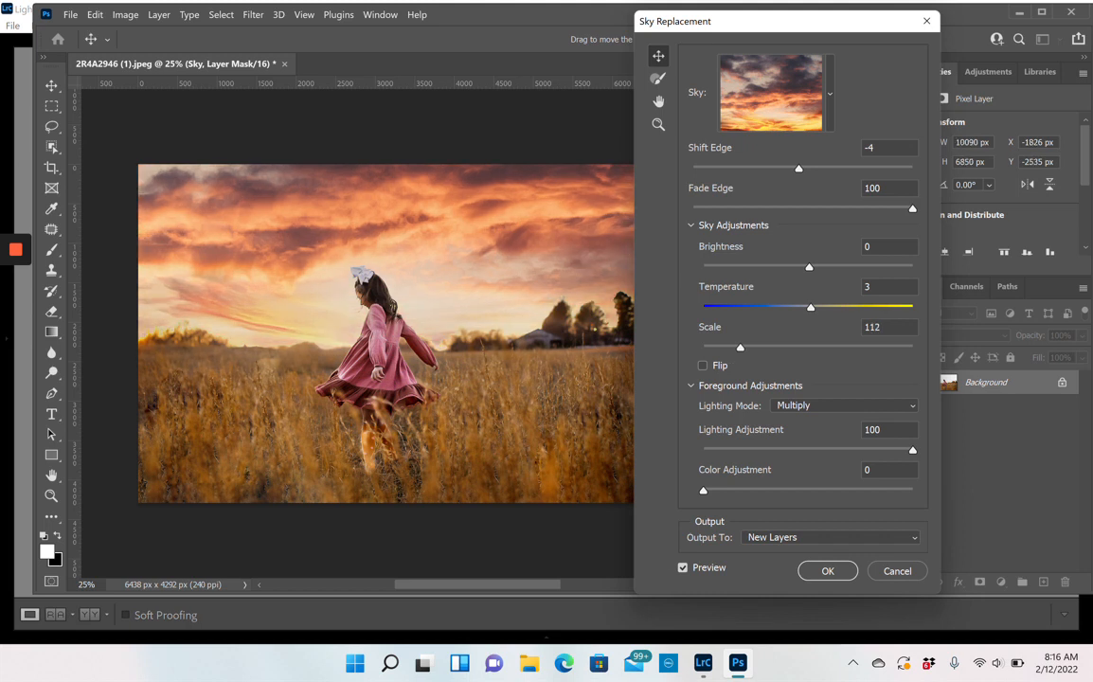
left_click_drag(741, 348, 732, 347)
left_click_drag(732, 347, 735, 348)
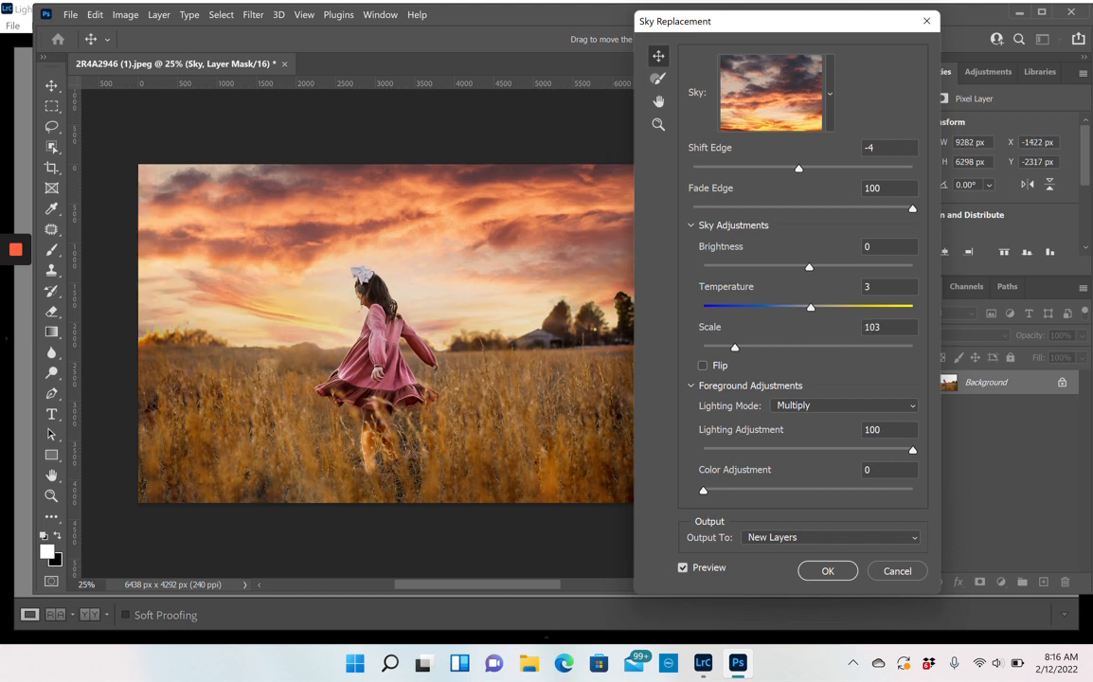
left_click_drag(812, 21, 843, 17)
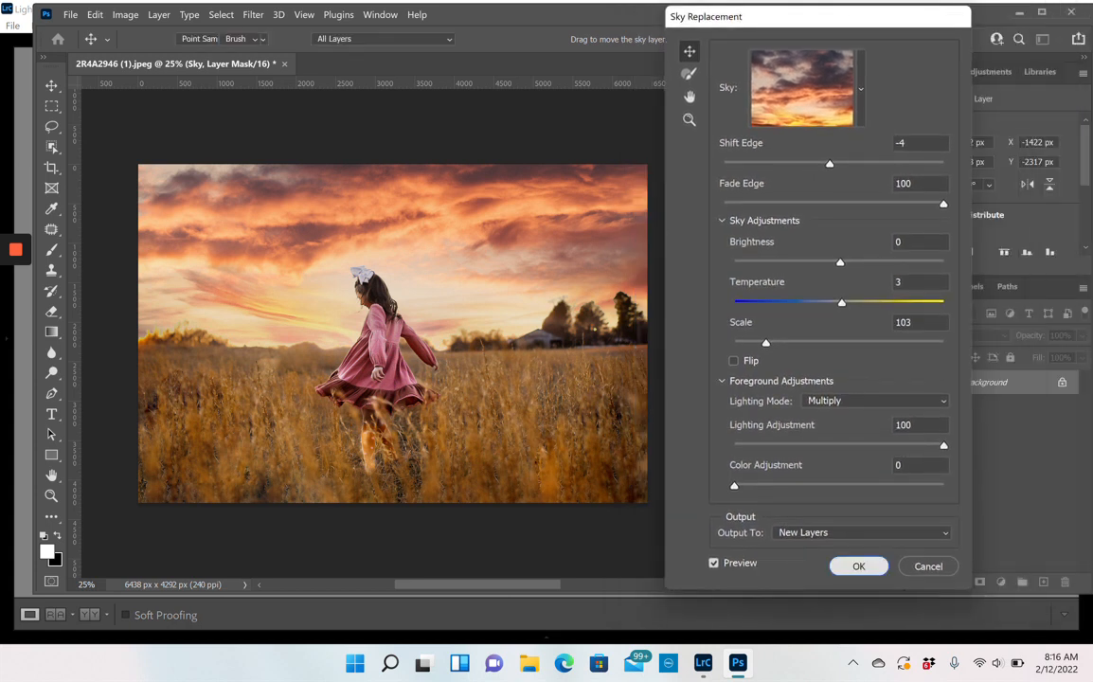
left_click(853, 566)
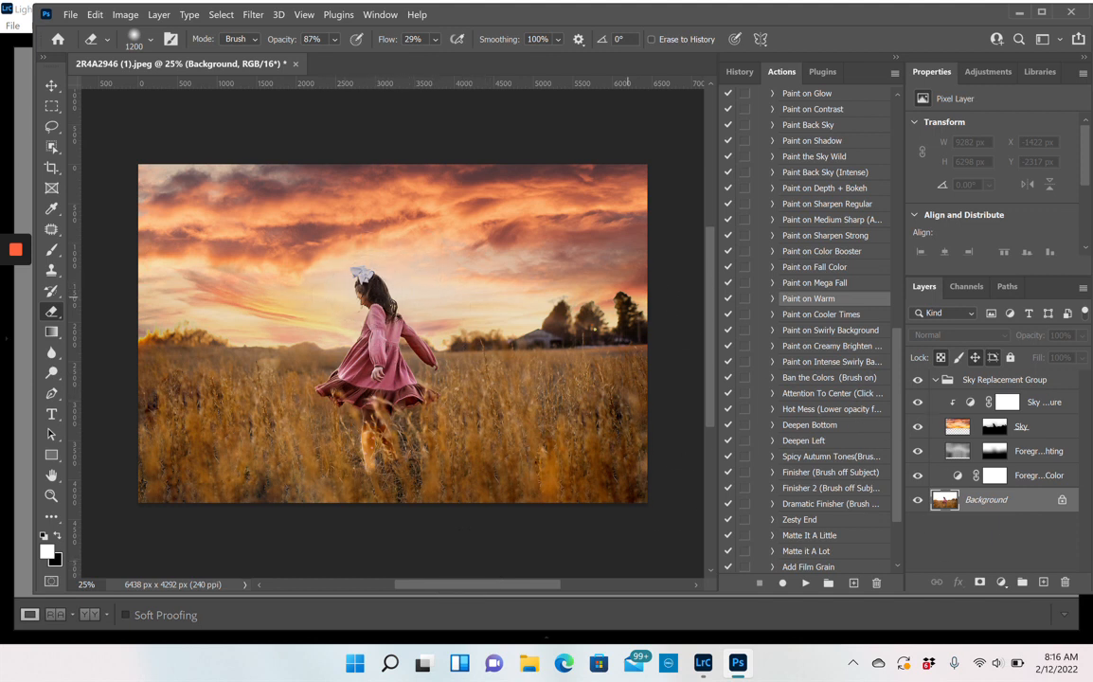
Step: Select the Sky layer's mask and reduce the eraser size to 250
left_click(995, 428)
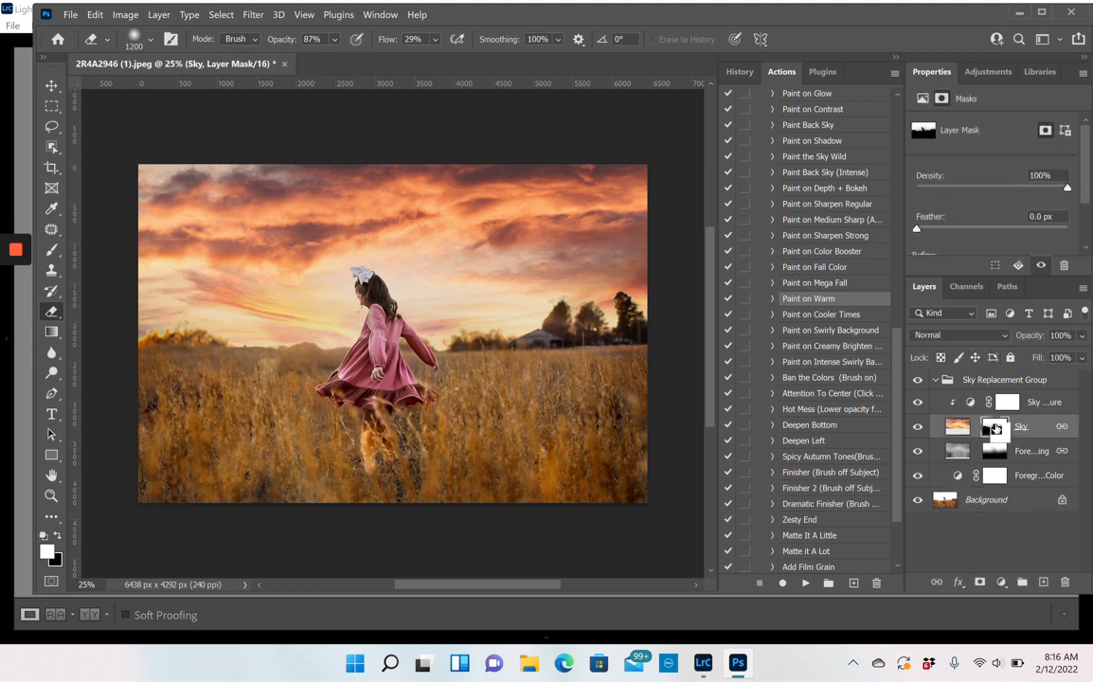
key("bracketleft")
key("bracketleft")
key("bracketleft")
key("bracketleft")
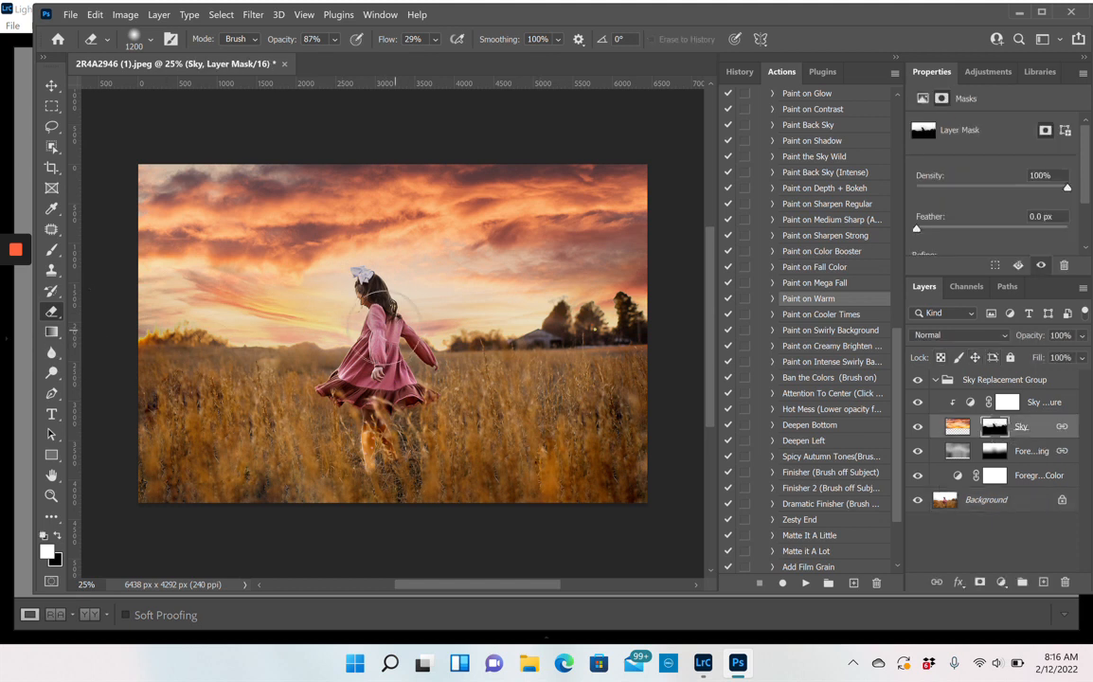
key("bracketleft")
key("bracketleft")
key("bracketleft")
key("bracketleft")
key("bracketleft")
key("bracketleft")
Step: Erase the Foreground Lighting effect from the girl on that layer's mask, reducing the eraser size to 150
left_click(1028, 451)
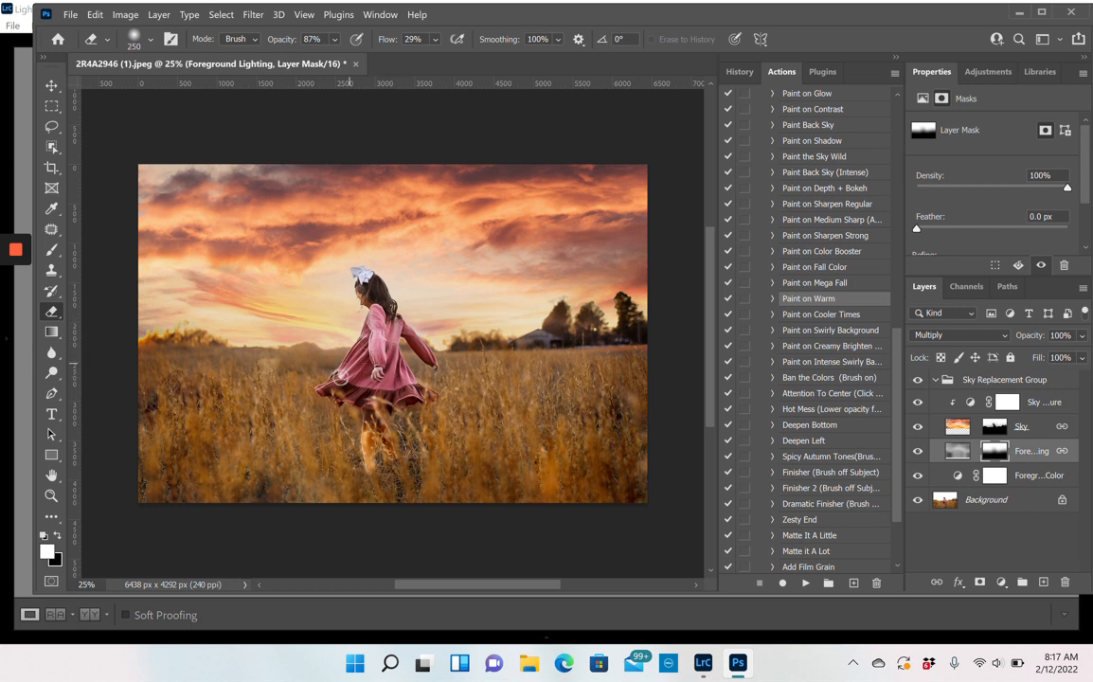
key("bracketleft")
key("bracketleft")
key("bracketleft")
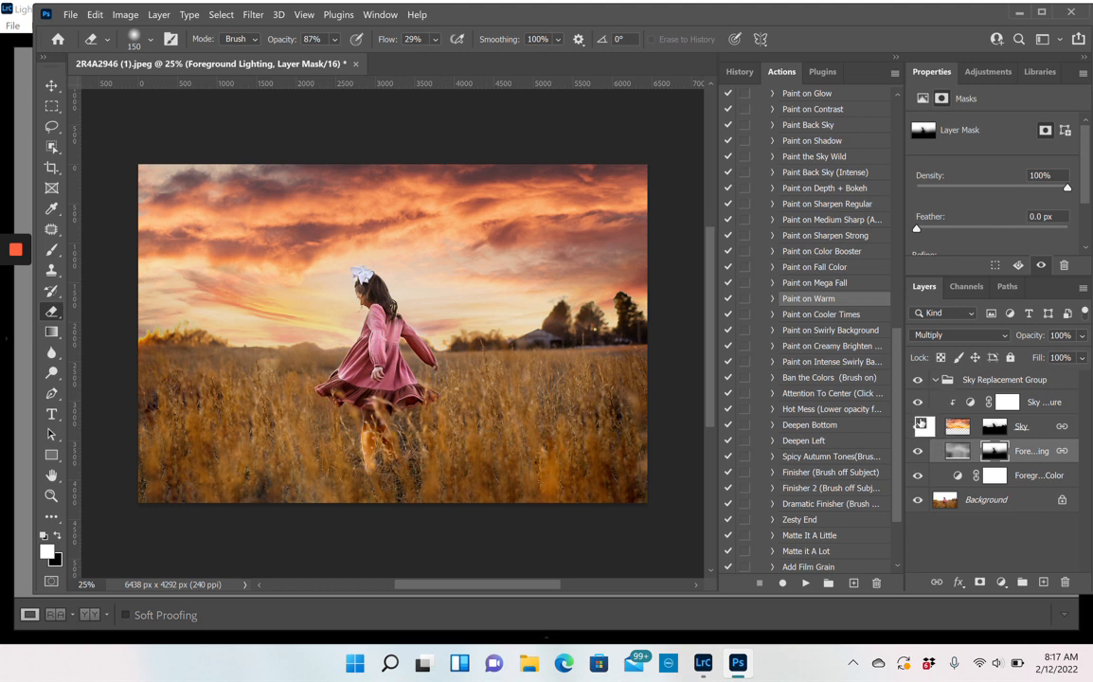
Step: Collapse the Sky Replacement Group, toggle its visibility to compare the skies, and merge the visible layers into the Background
left_click(935, 378)
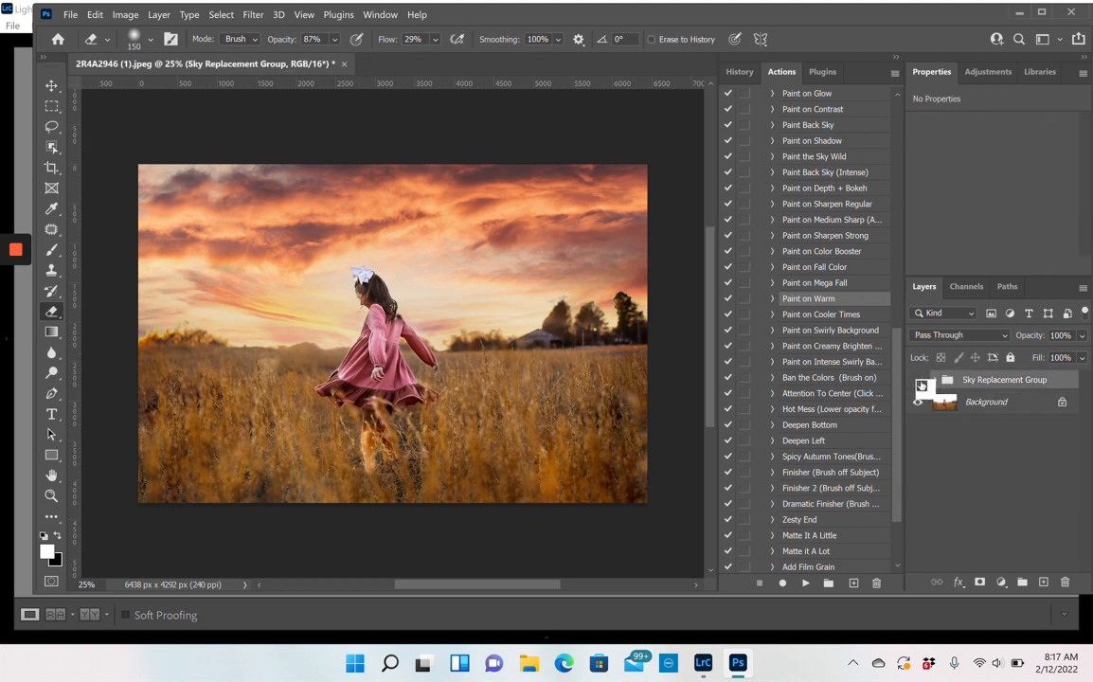
left_click(919, 381)
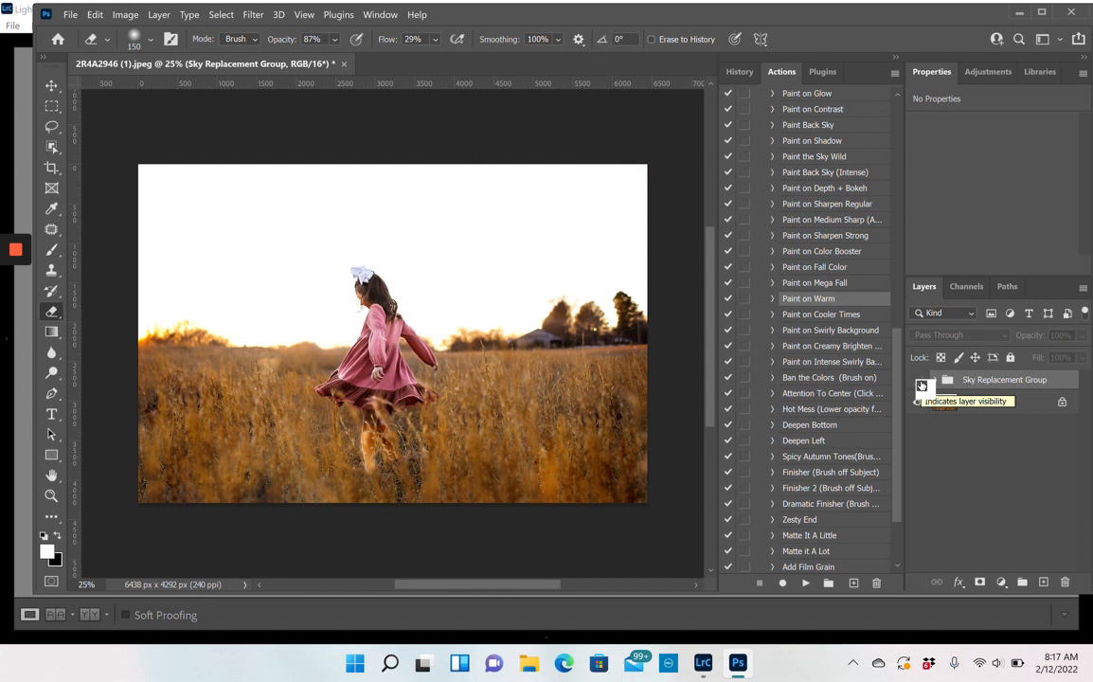
left_click(921, 384)
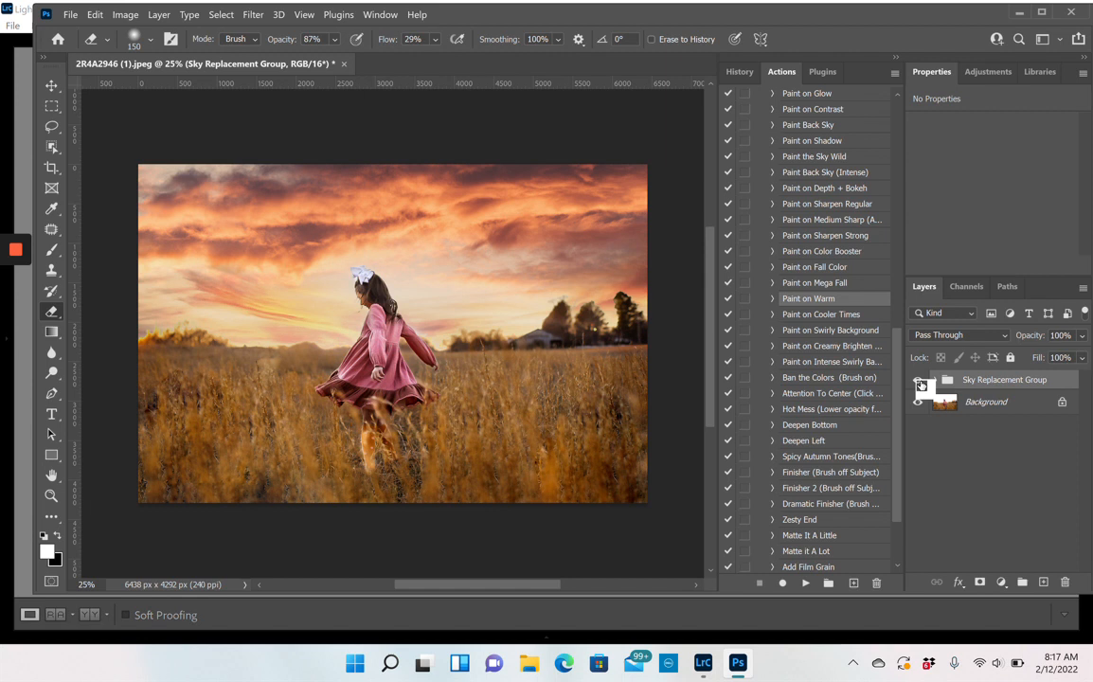
key("ctrl+shift+e")
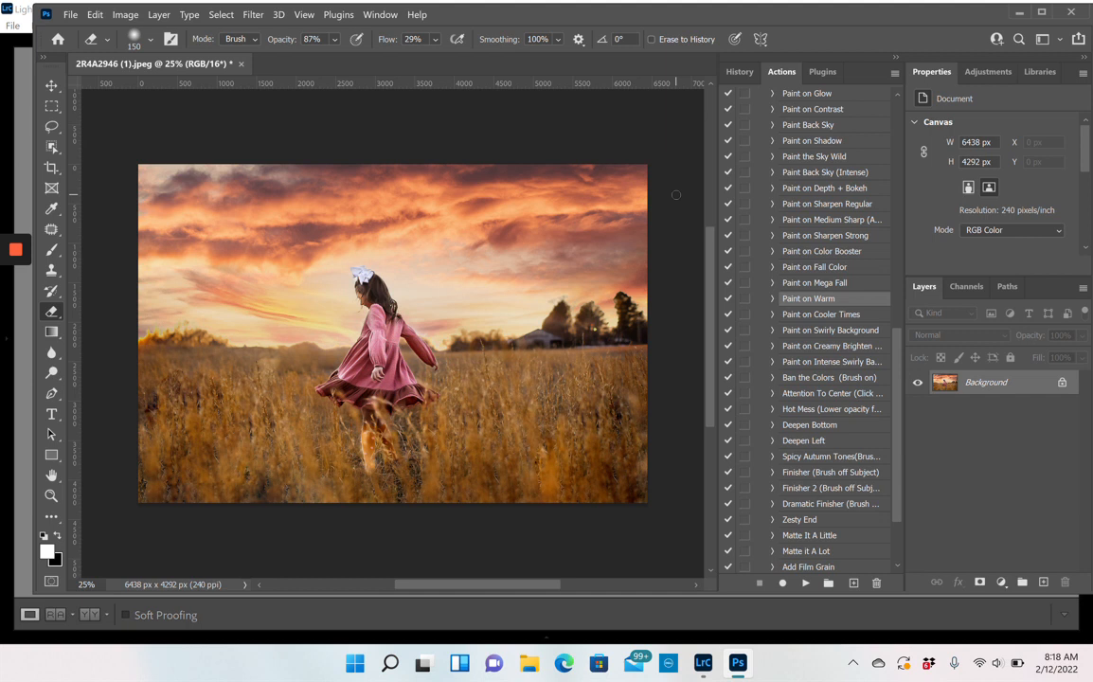
Step: Open the Lantern Lights (14) overlay from the LanternLights1 folder in Downloads
left_click(70, 14)
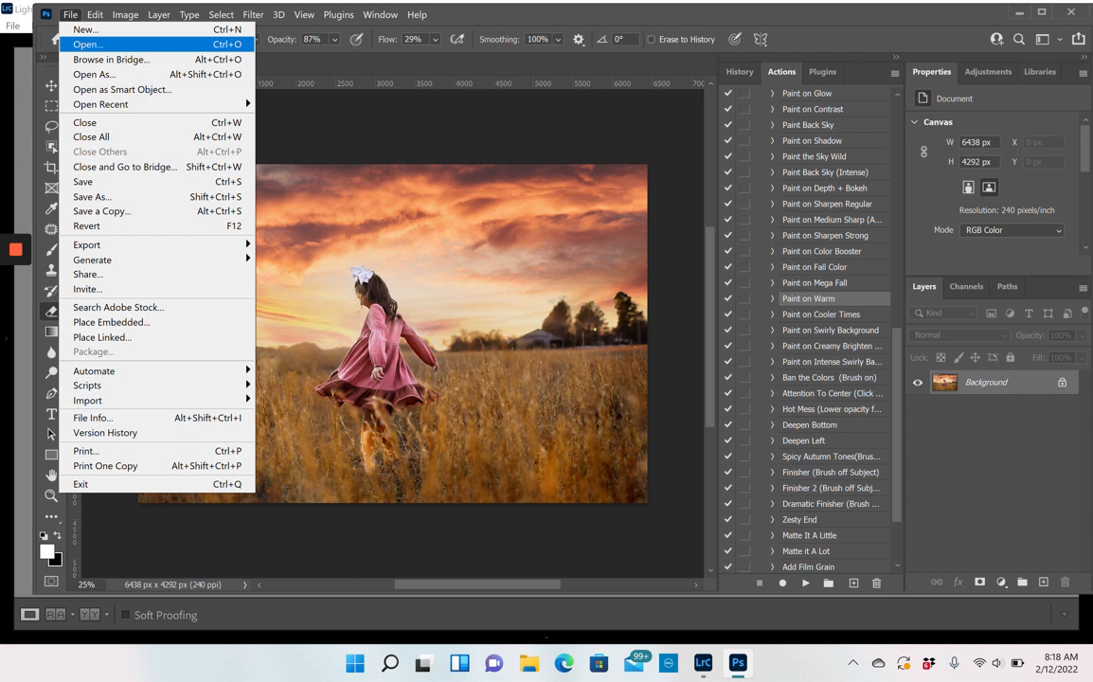
left_click(88, 44)
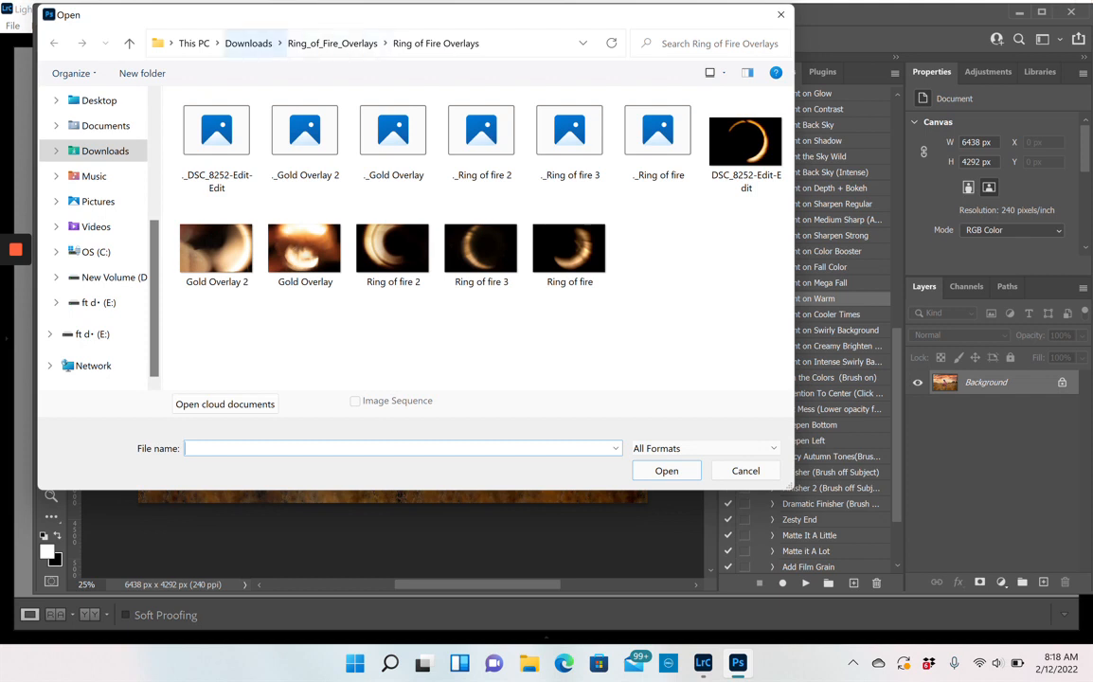
left_click(248, 43)
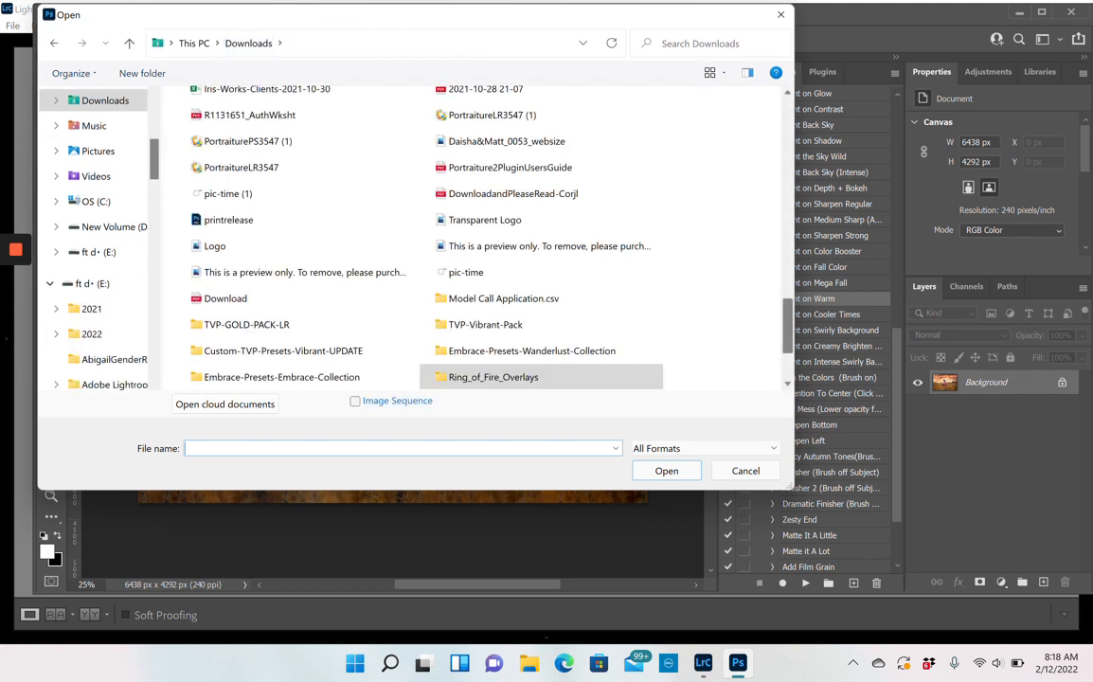
scroll(625, 313, "up", 10)
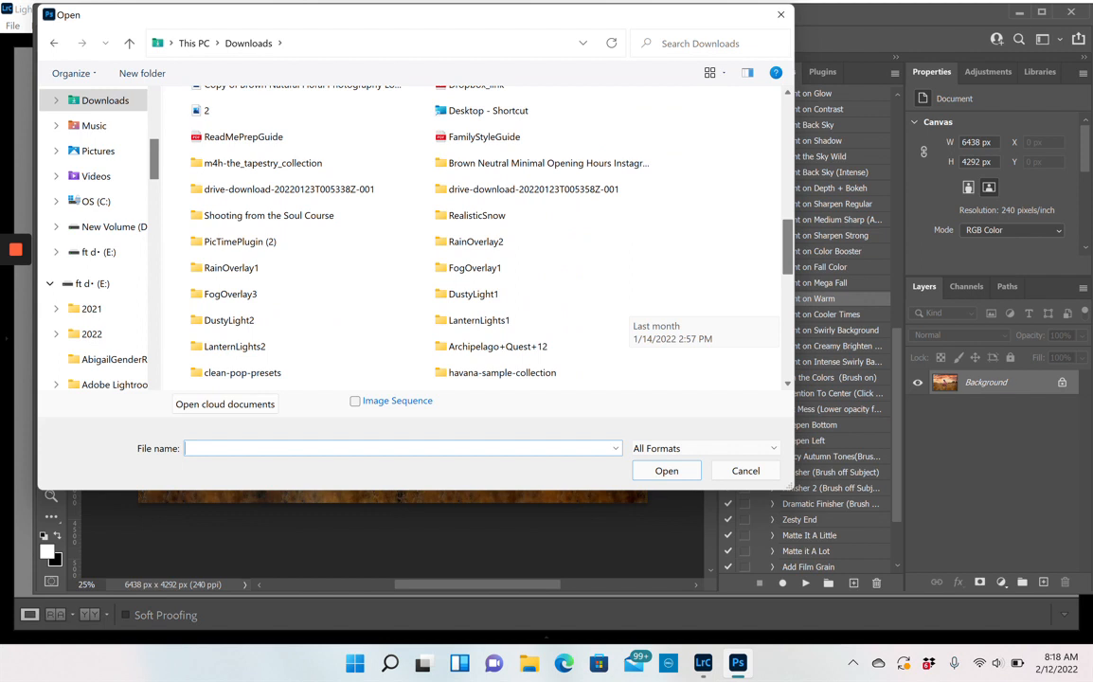
scroll(568, 284, "down", 1)
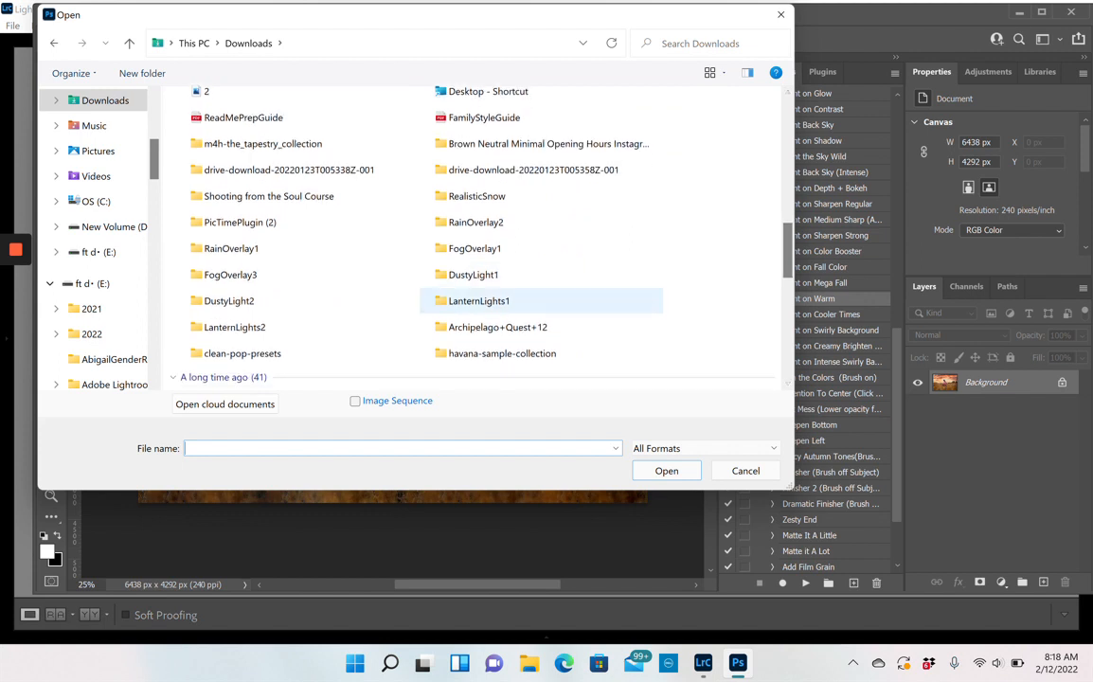
double_click(478, 300)
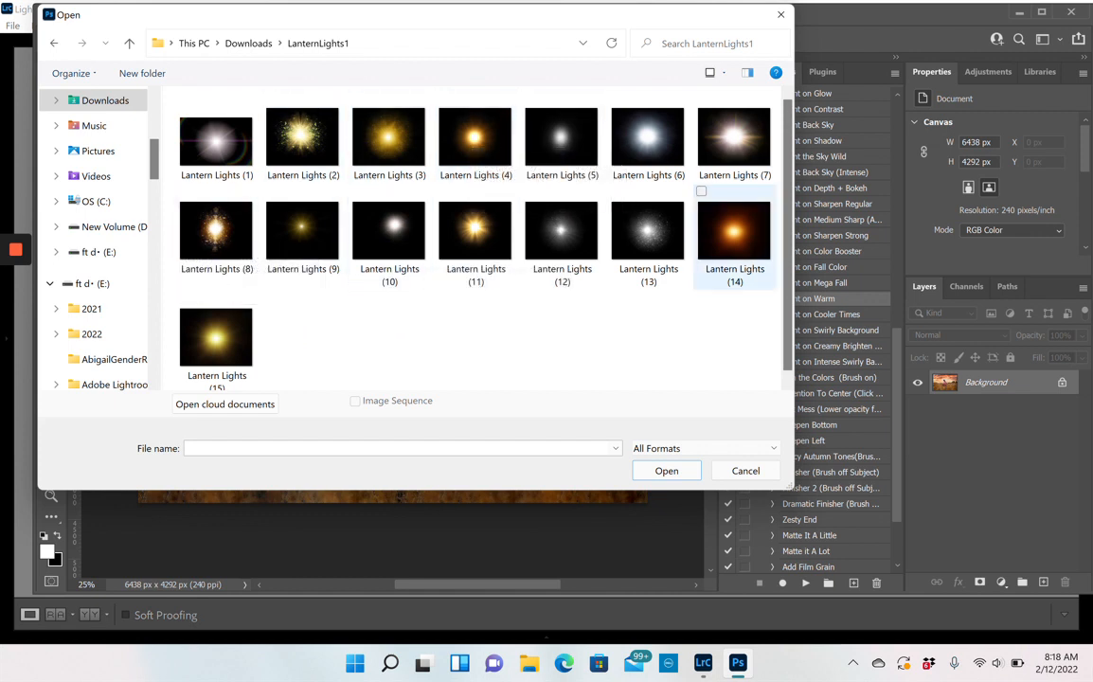
double_click(738, 248)
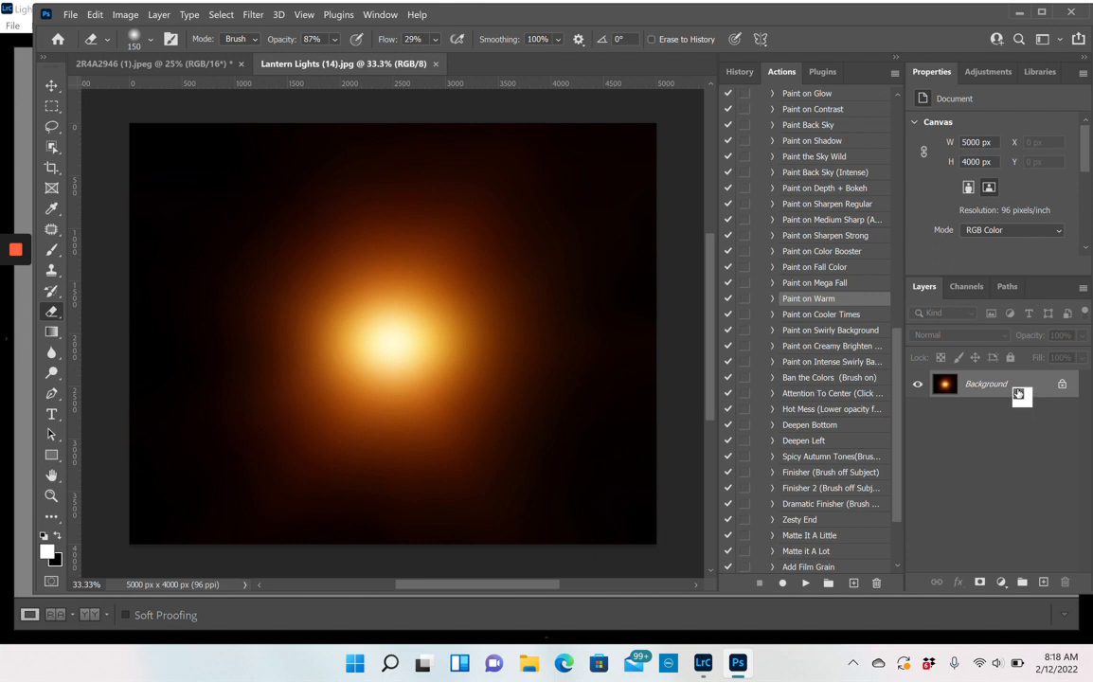
Step: Place the Lantern Lights overlay onto the girl's photo as a new layer and set its blend mode to Screen
left_click_drag(1018, 393, 305, 325)
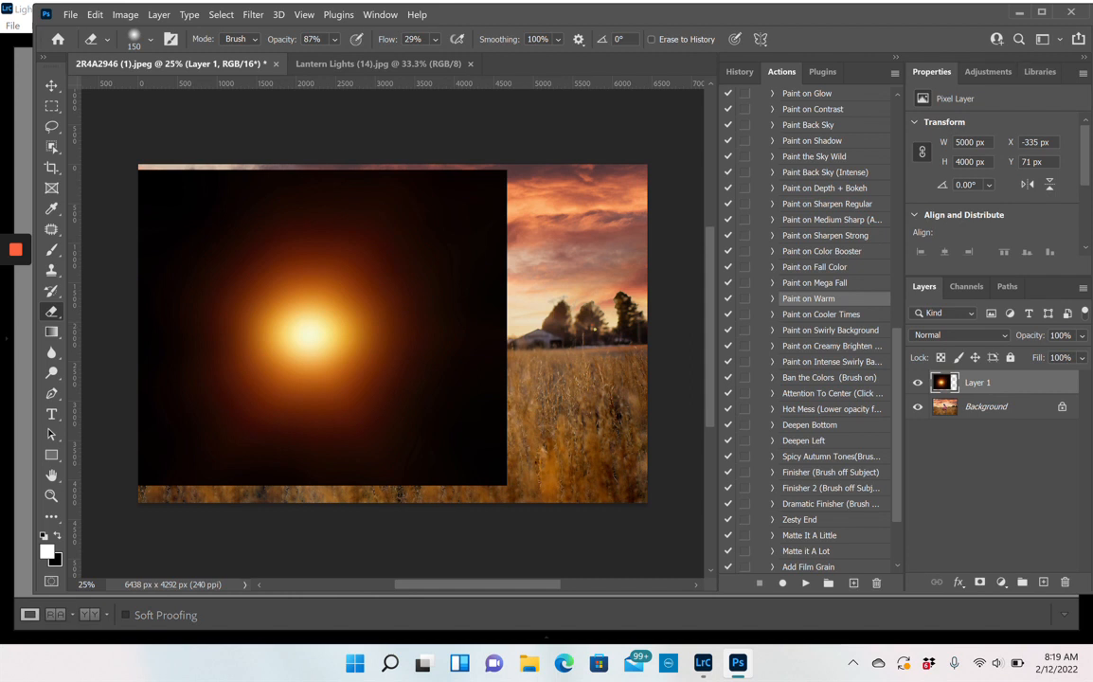
left_click(958, 334)
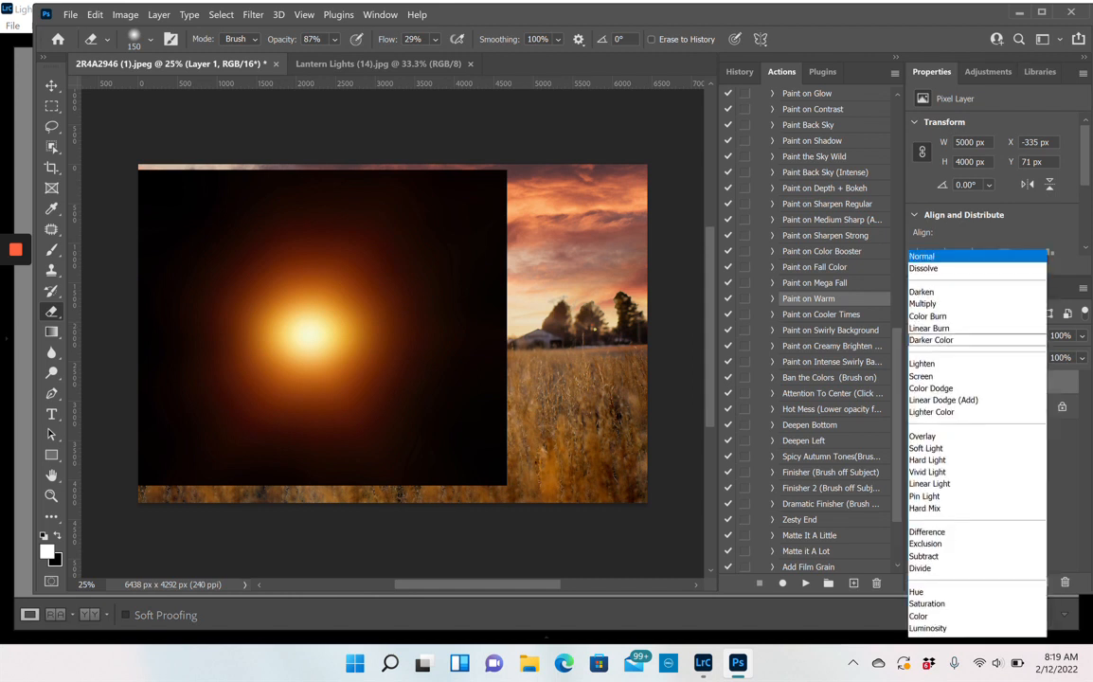
left_click(933, 376)
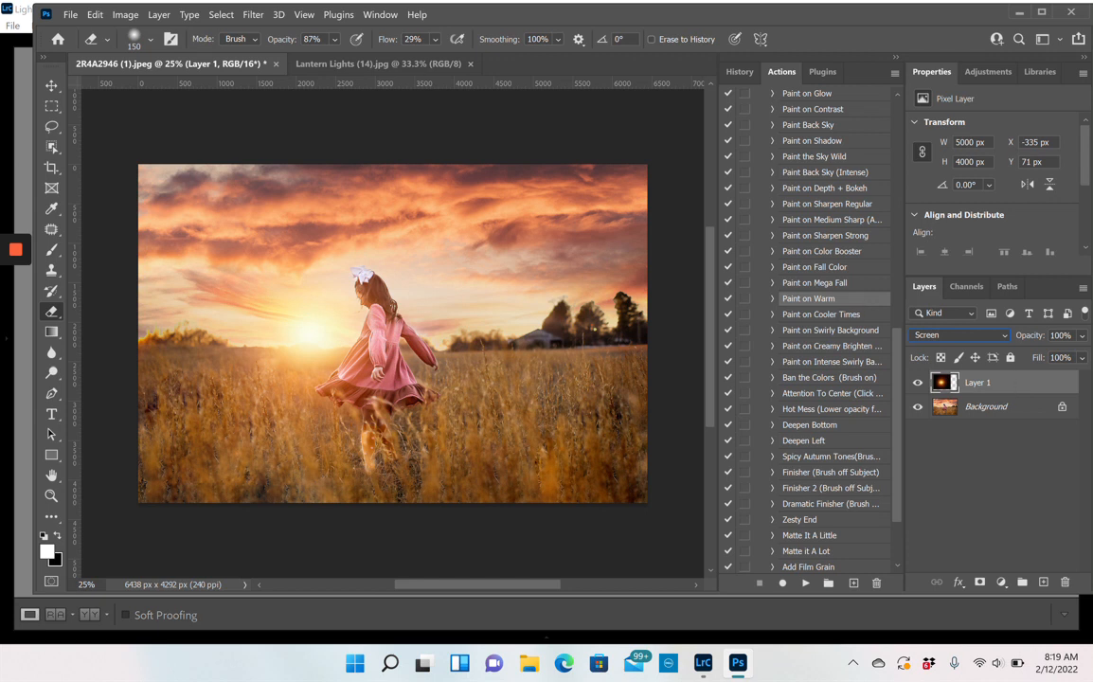
Step: Use Free Transform to scale the Lantern Lights overlay to 94.52% and move its glow over the horizon well left of the girl
left_click(94, 14)
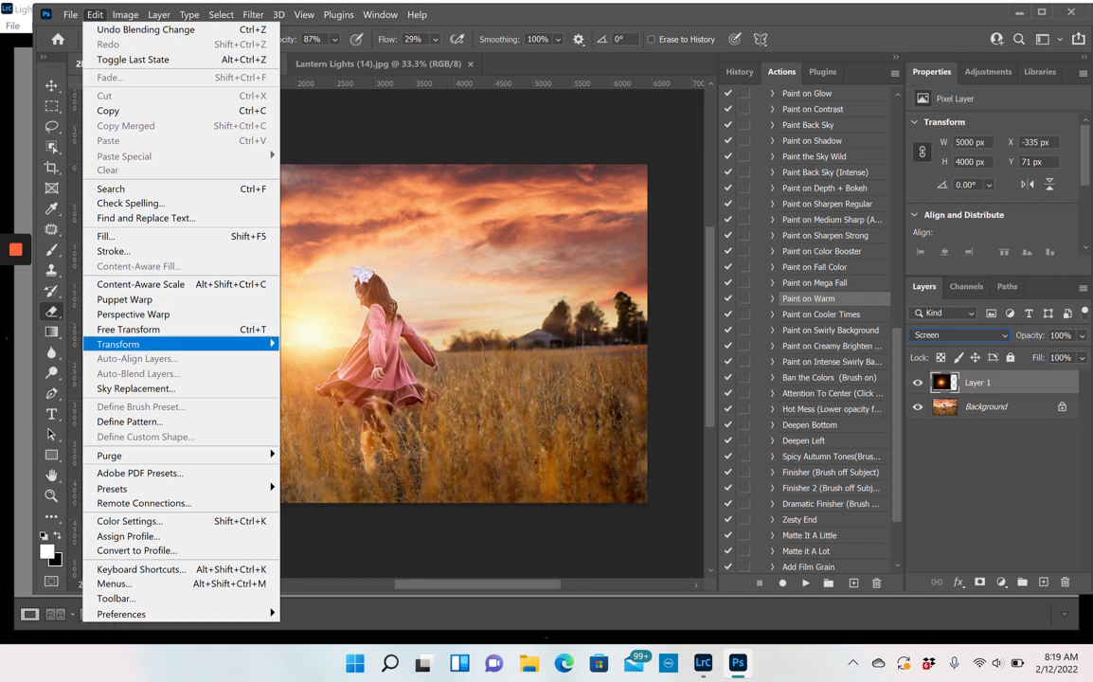
left_click(128, 329)
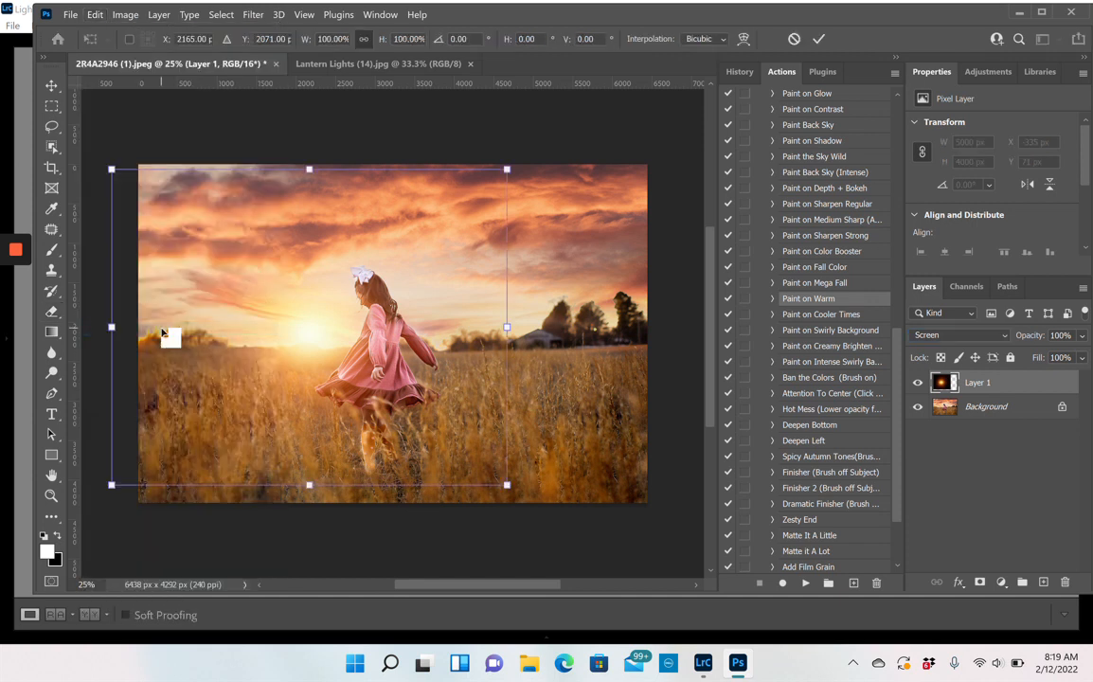
left_click_drag(305, 342, 199, 329)
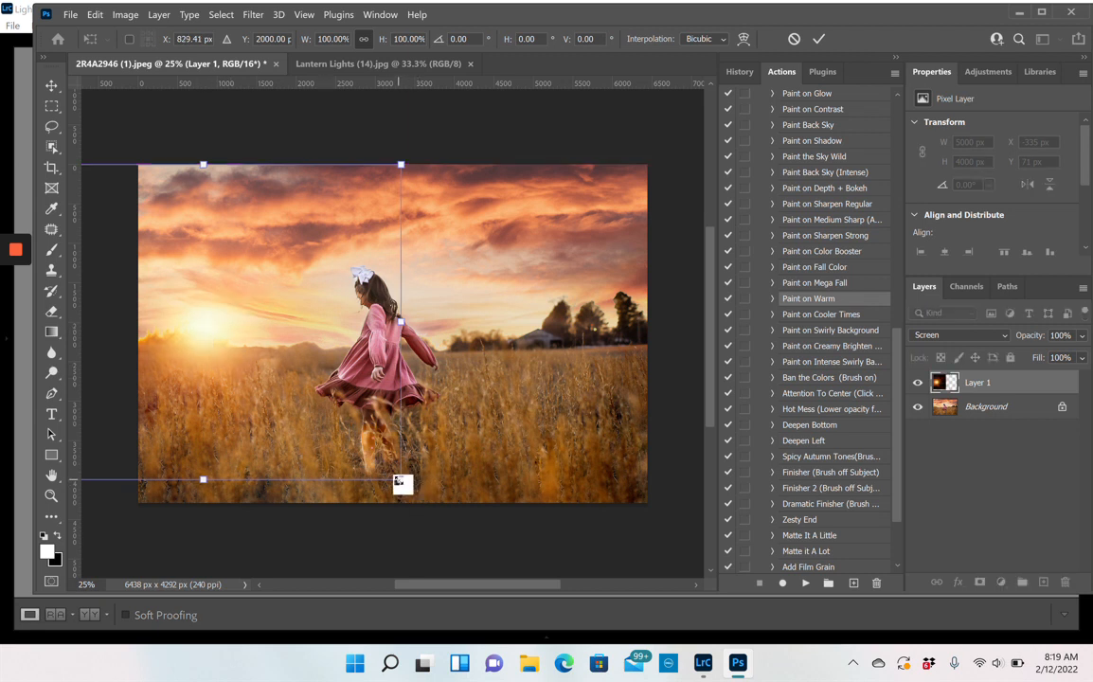
left_click_drag(398, 480, 374, 466)
mouse_move(276, 389)
left_mouse_down()
mouse_move(290, 391)
mouse_move(279, 391)
left_mouse_up()
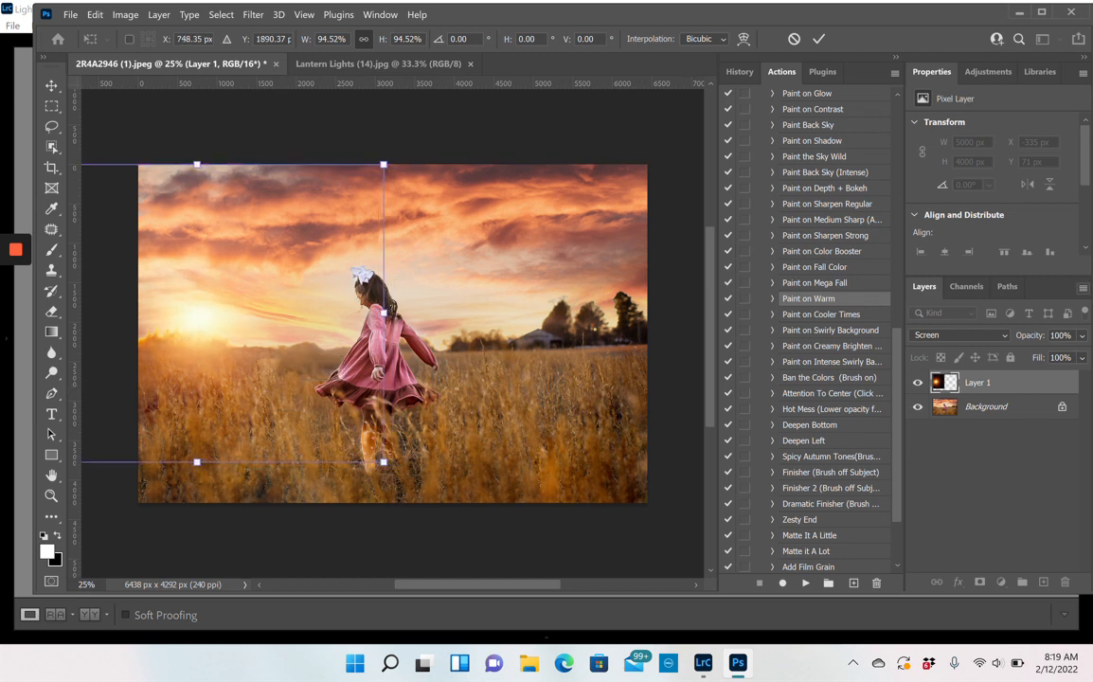
left_click(1017, 426)
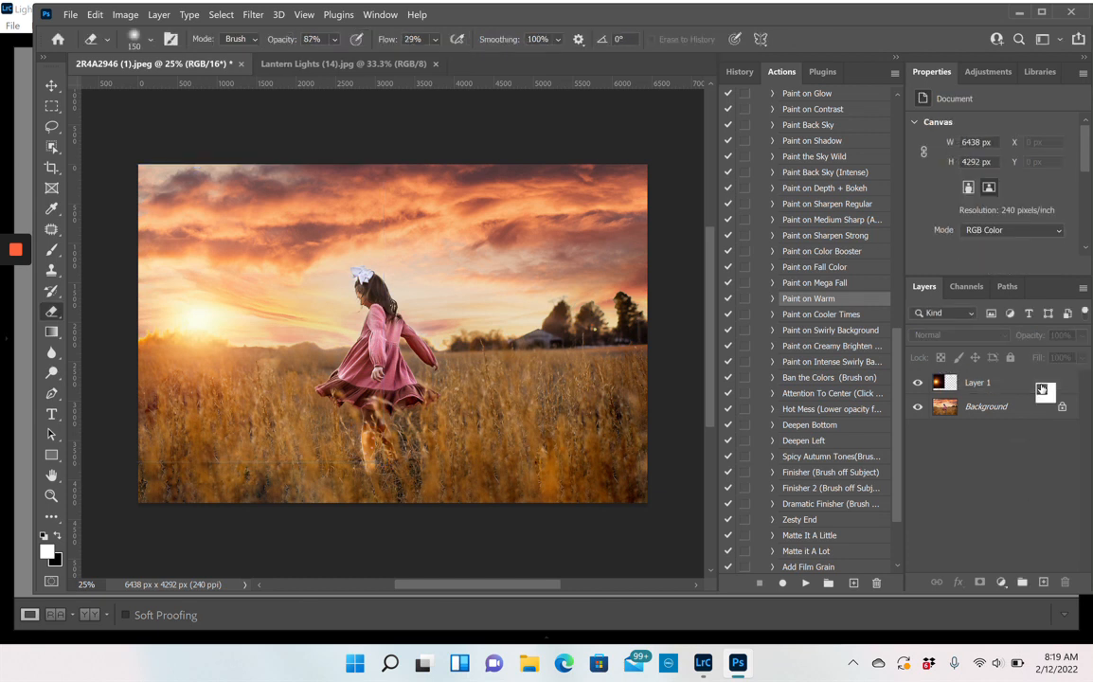
Step: Set the opacity of the Lantern Lights layer to 80%
left_click(1041, 389)
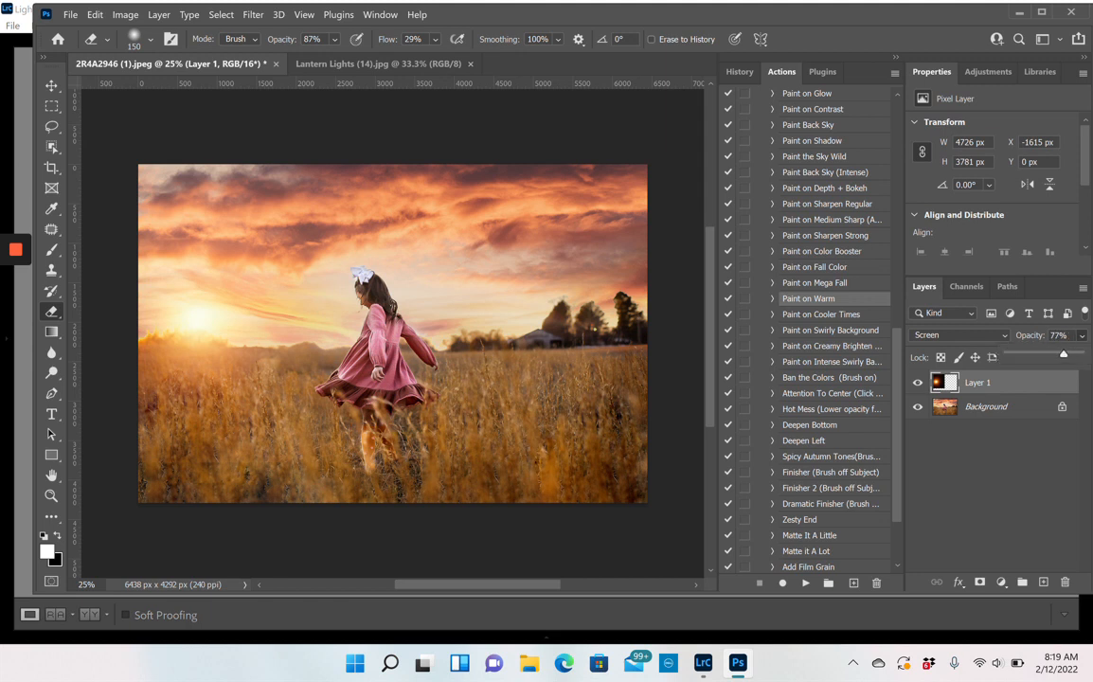
left_click_drag(1080, 354, 1060, 354)
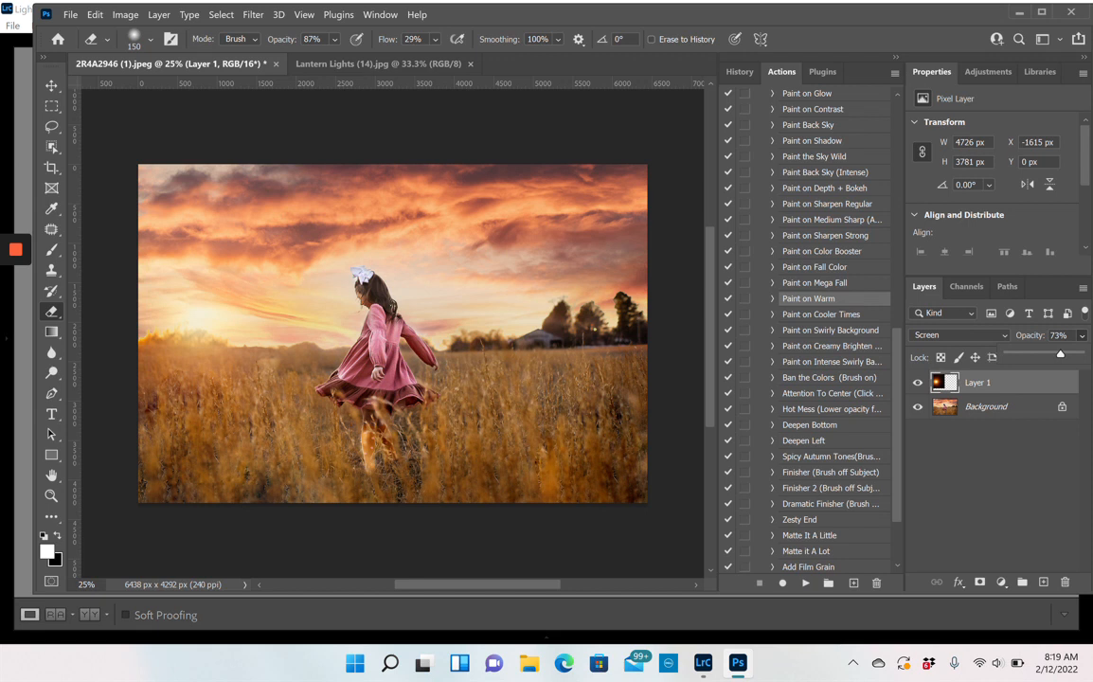
left_click_drag(1059, 354, 1065, 355)
Step: Browse the LensFlare2 overlays in Downloads, and open the LensFlare image from the LensFlare1 folder
left_click(71, 15)
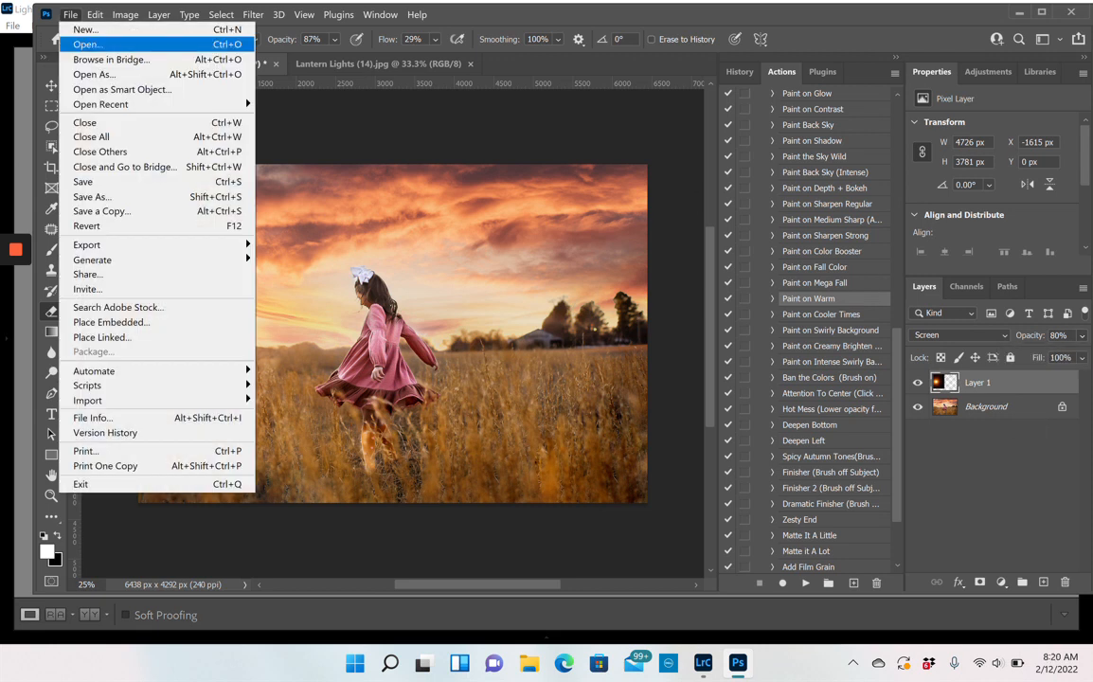
left_click(87, 45)
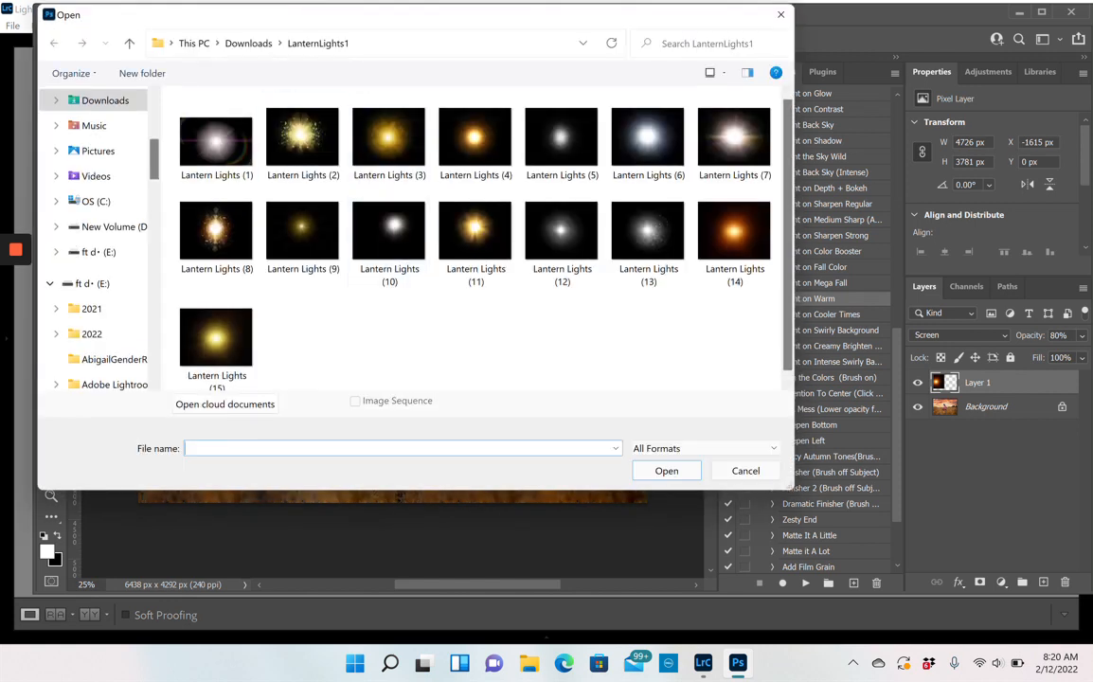
left_click(249, 43)
scroll(284, 322, "down", 10)
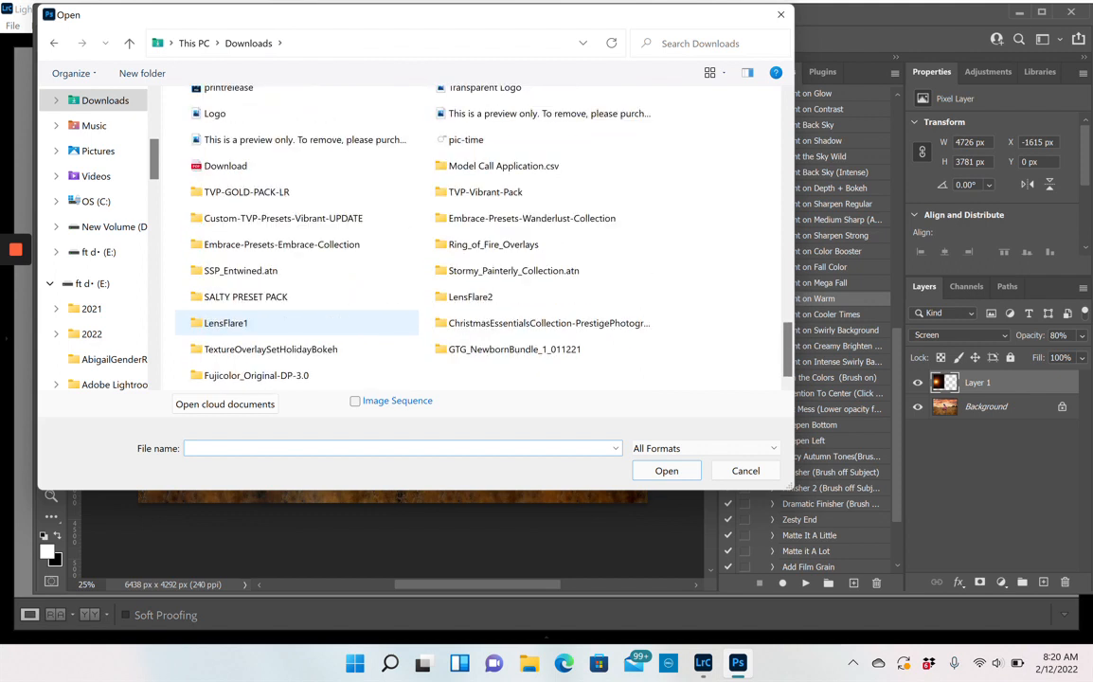
double_click(470, 297)
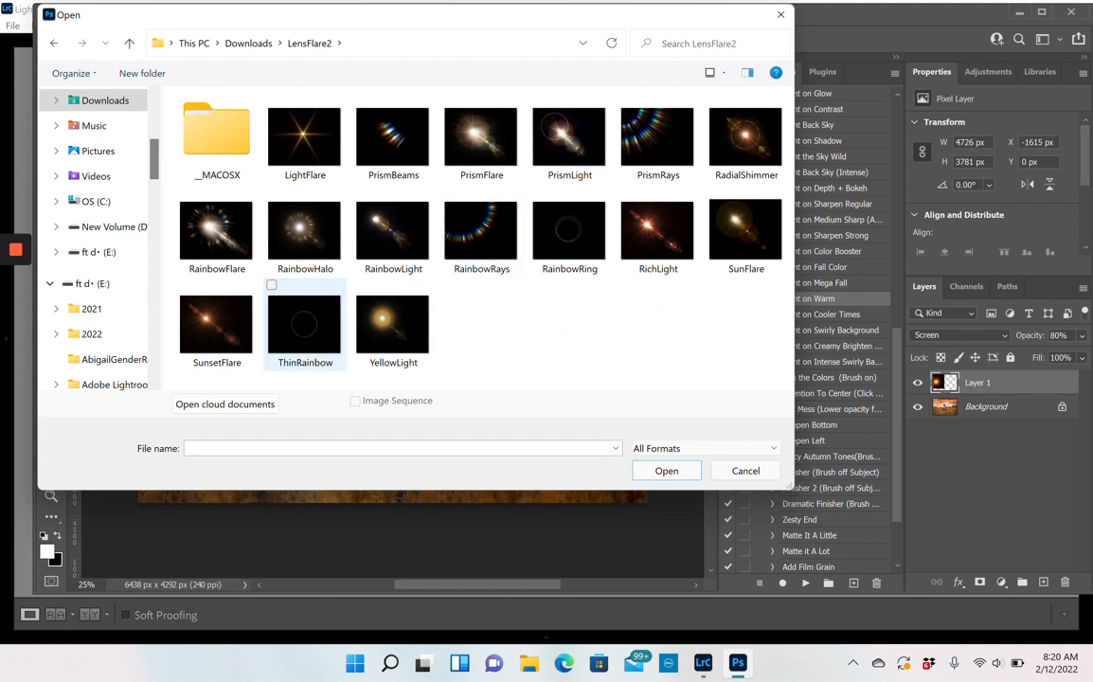
left_click(248, 42)
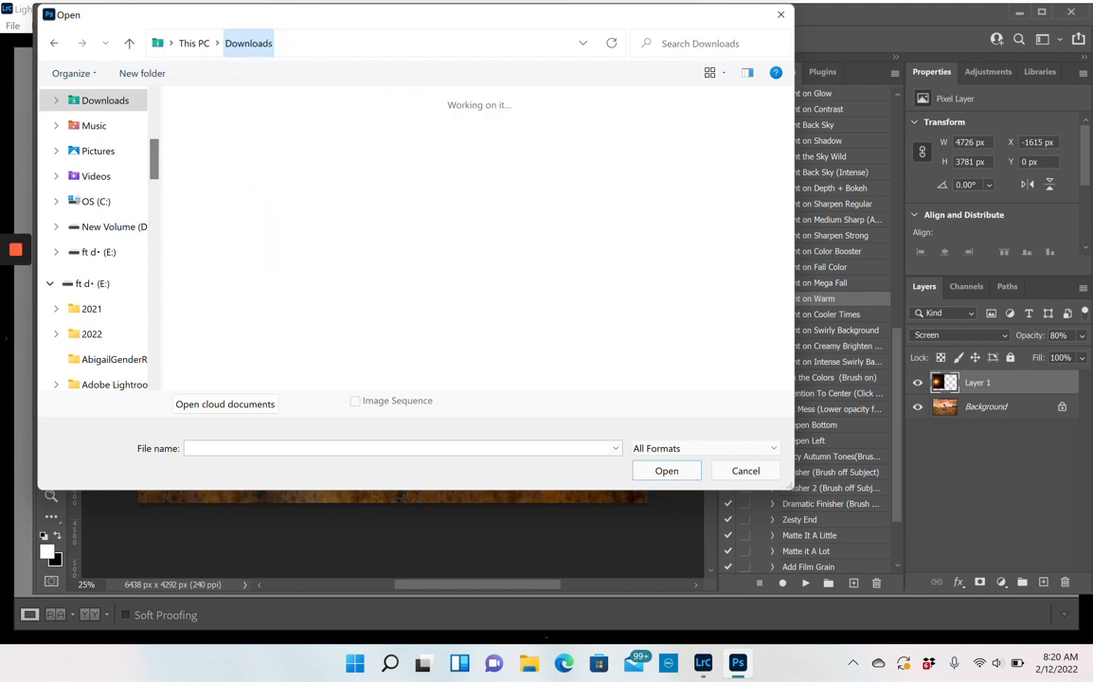
scroll(284, 351, "down", 1)
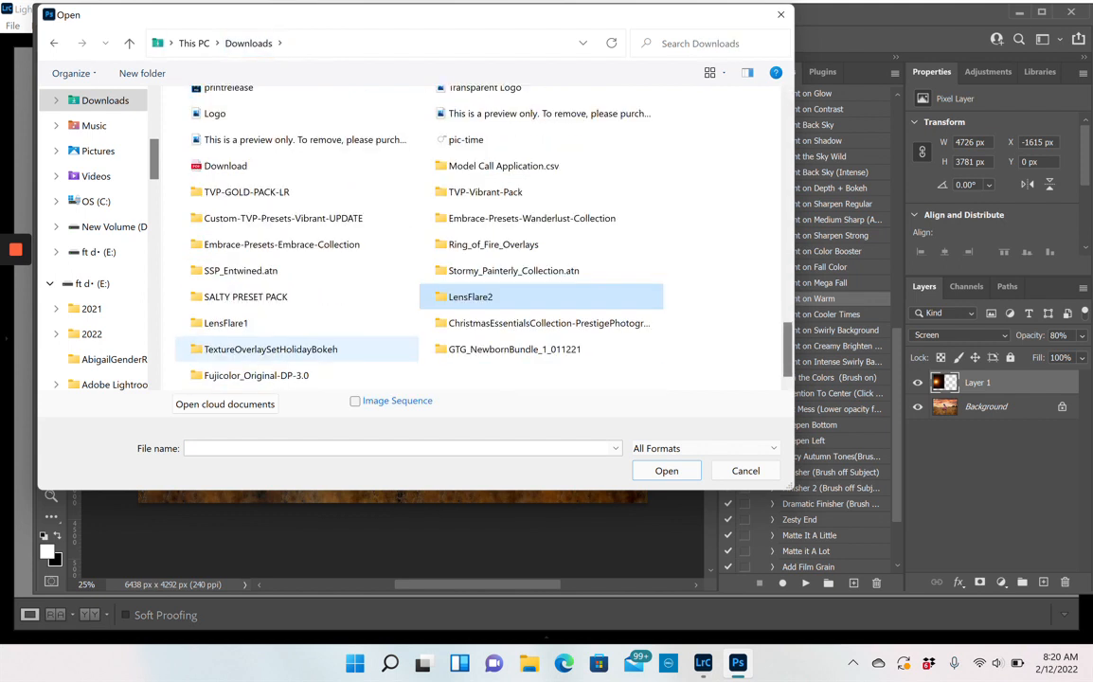
left_click(240, 323)
double_click(294, 324)
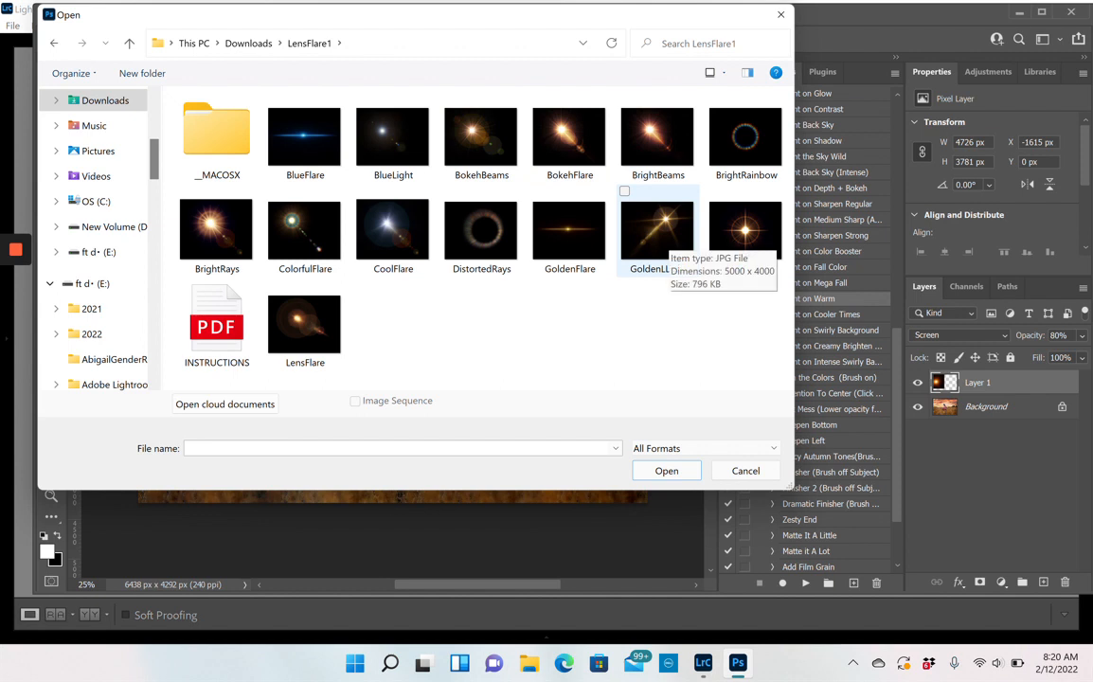
double_click(304, 326)
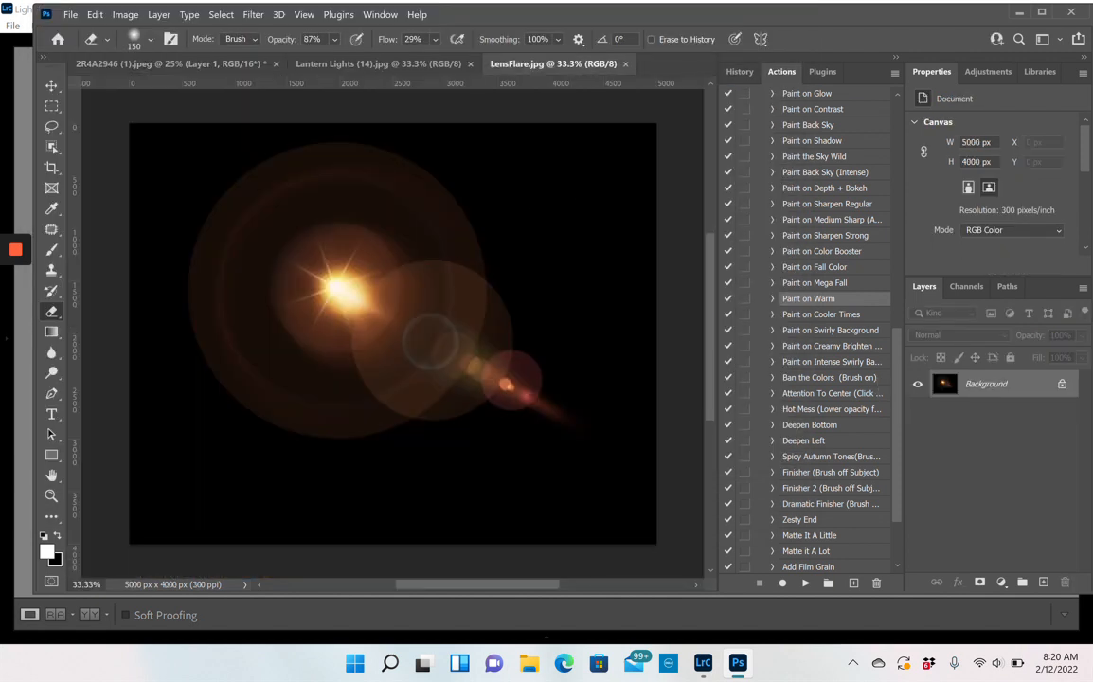
Step: Place the LensFlare image onto the girl's photo as a new layer and set its blend mode to Screen
left_click_drag(1009, 392, 317, 361)
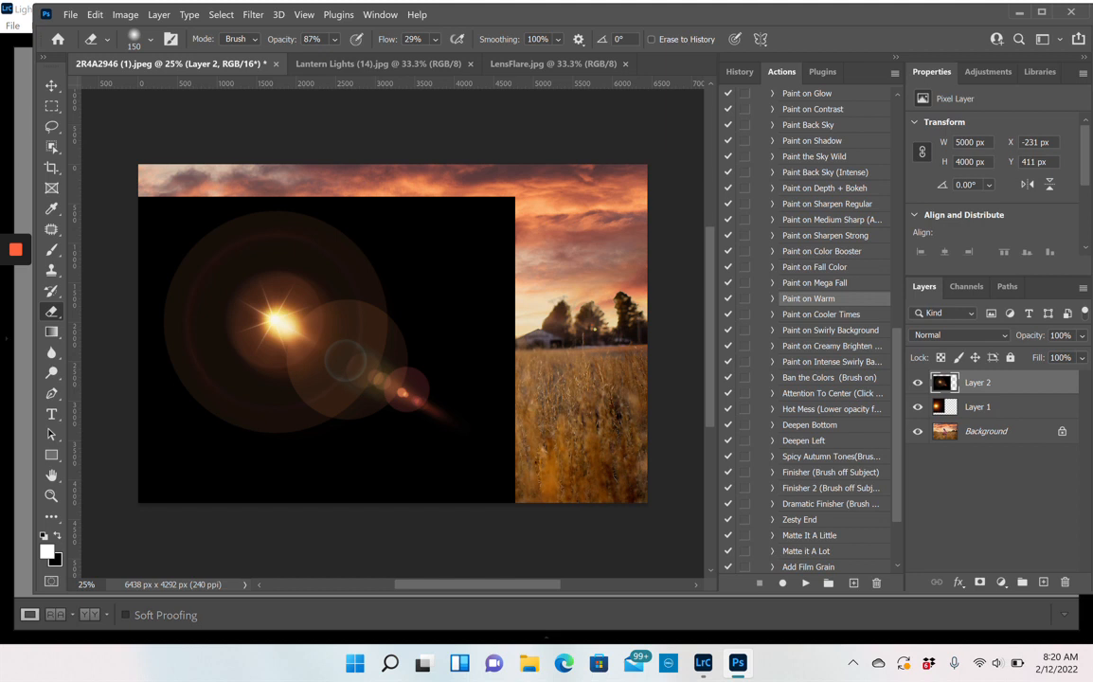
left_click(959, 335)
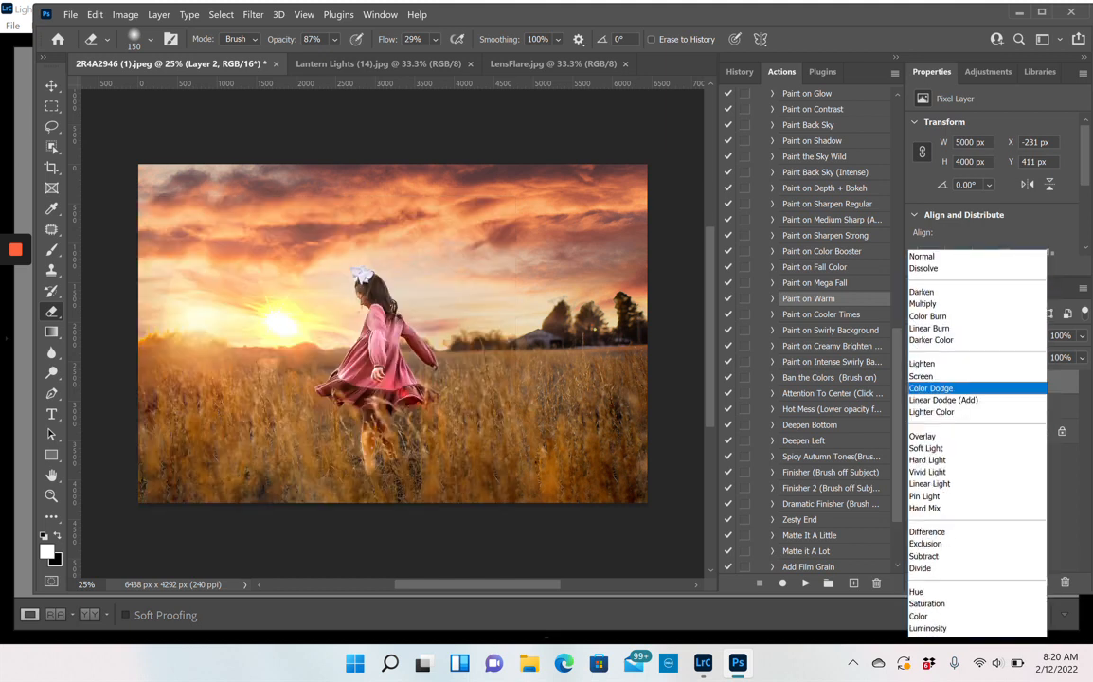
left_click(947, 376)
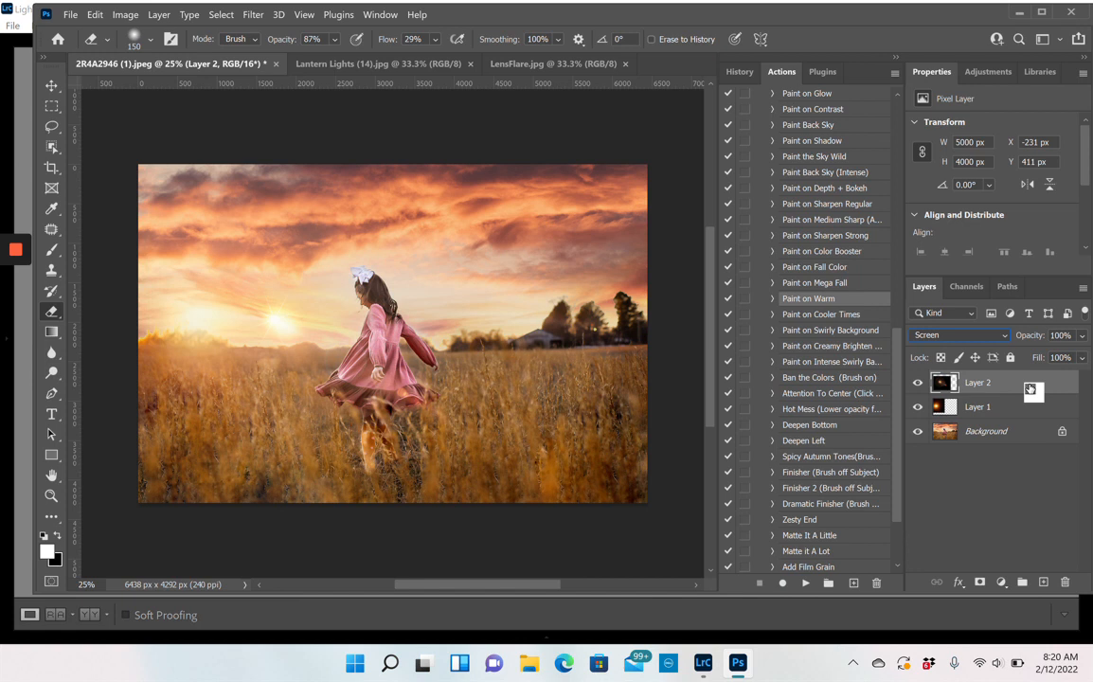
Step: Use Free Transform to move the lens flare over the glowing sun and rotate it 0.28°
key("ctrl+t")
left_click_drag(268, 337, 183, 345)
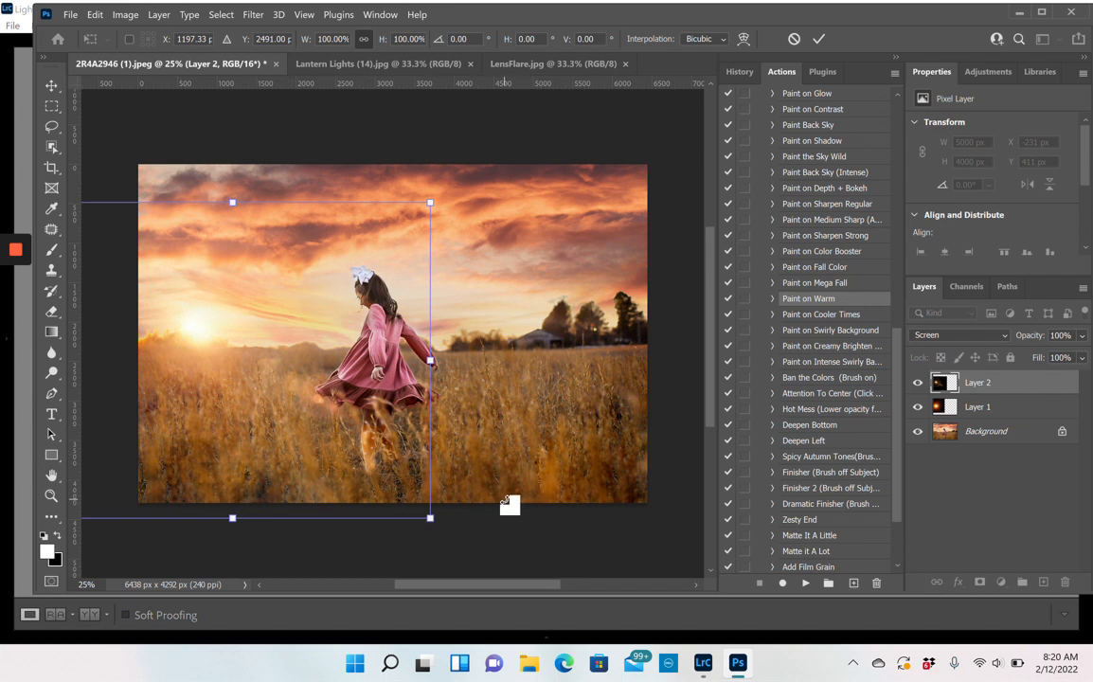
mouse_move(505, 500)
left_mouse_down()
mouse_move(516, 424)
mouse_move(516, 484)
mouse_move(495, 498)
left_mouse_up()
mouse_move(244, 424)
left_mouse_down()
mouse_move(253, 417)
mouse_move(242, 420)
left_mouse_up()
Step: Try a 78% opacity on the lens flare layer and restore it to 100%
left_click(1082, 335)
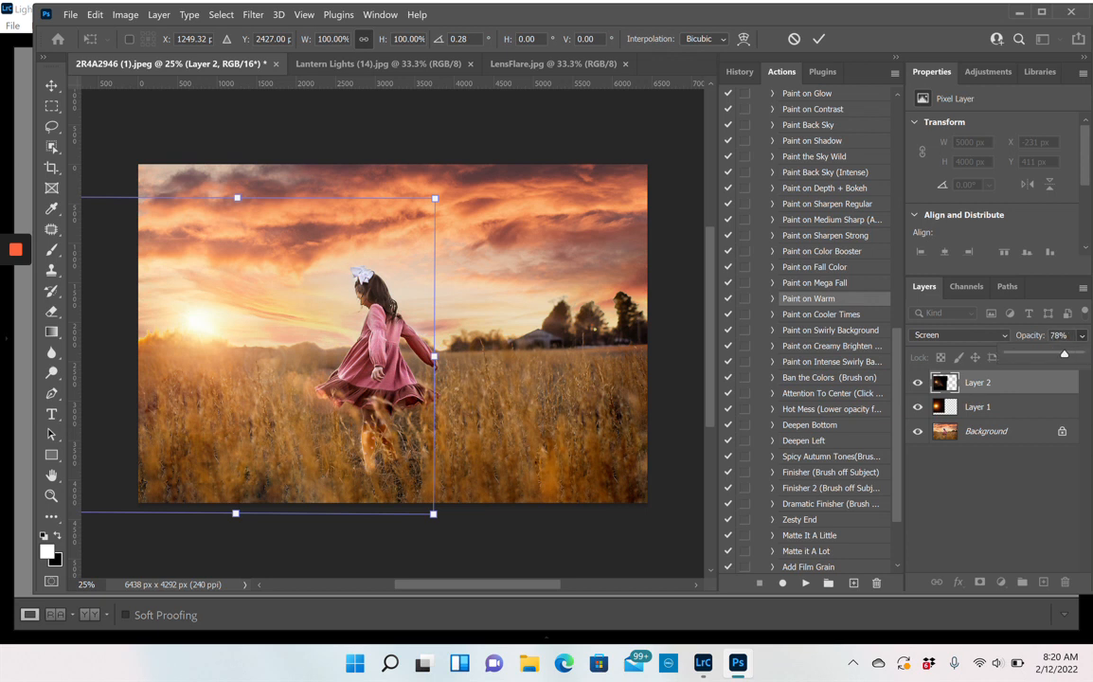
mouse_move(1079, 354)
left_mouse_down()
mouse_move(1052, 353)
mouse_move(1063, 353)
left_mouse_up()
left_click_drag(1062, 354, 1079, 353)
Step: Raise the opacity of the Lantern Lights layer to 92% and deselect the layers
mouse_move(1008, 413)
left_mouse_down()
mouse_move(1012, 382)
mouse_move(1010, 418)
mouse_move(1009, 384)
mouse_move(1011, 408)
mouse_move(1021, 404)
left_mouse_up()
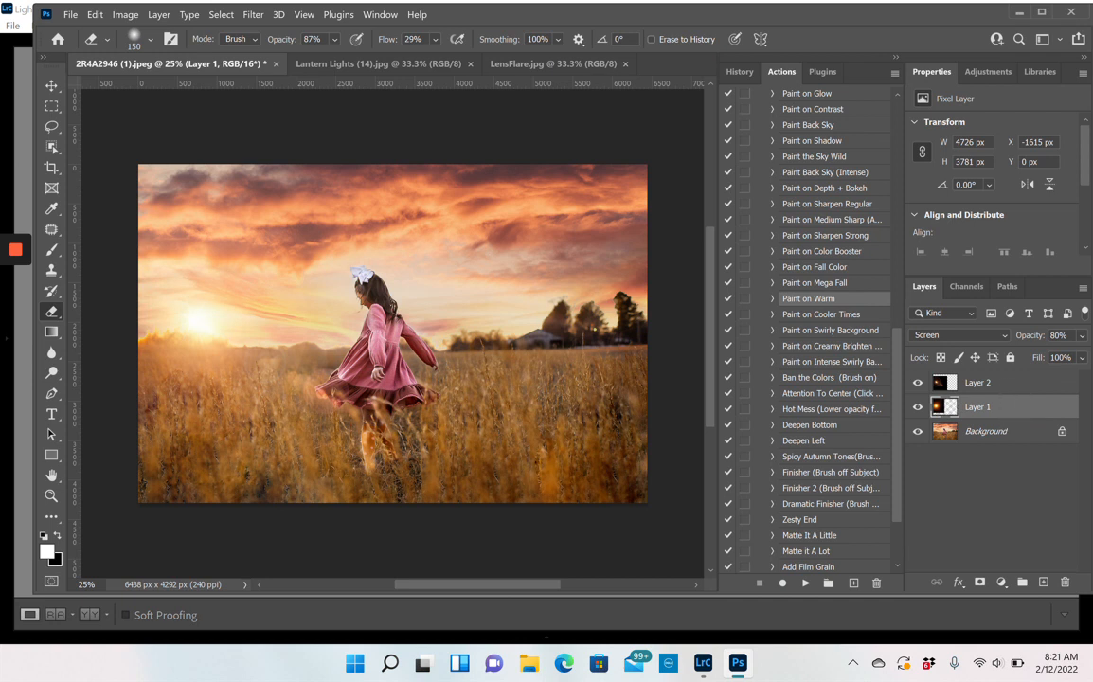
left_click(1082, 335)
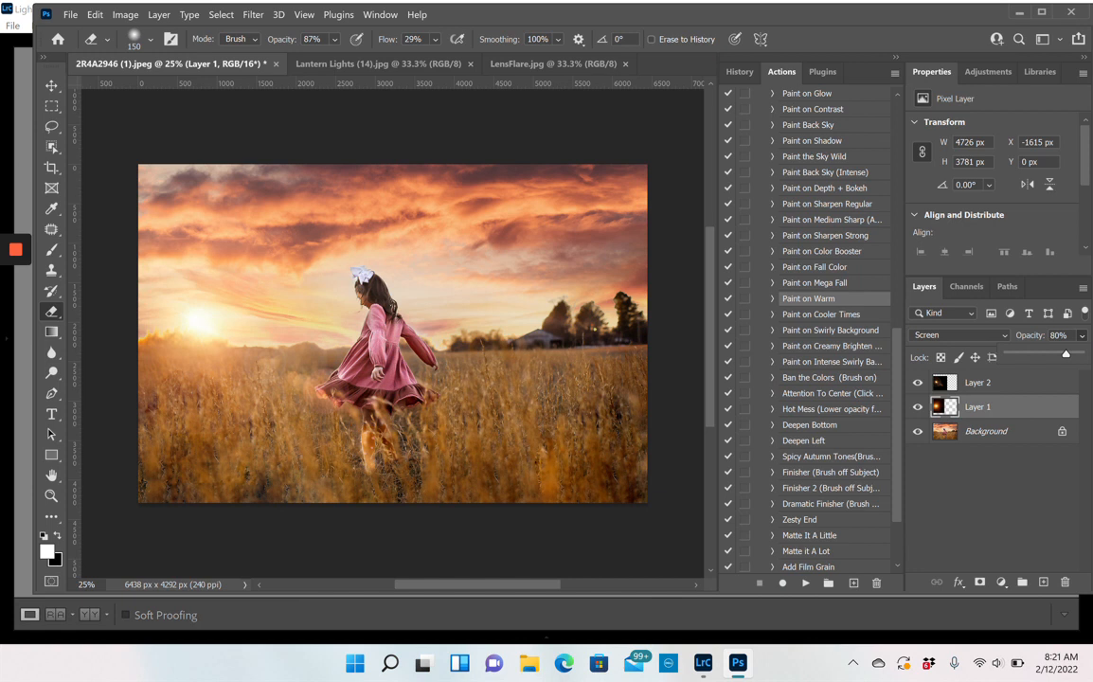
left_click_drag(1066, 353, 1080, 354)
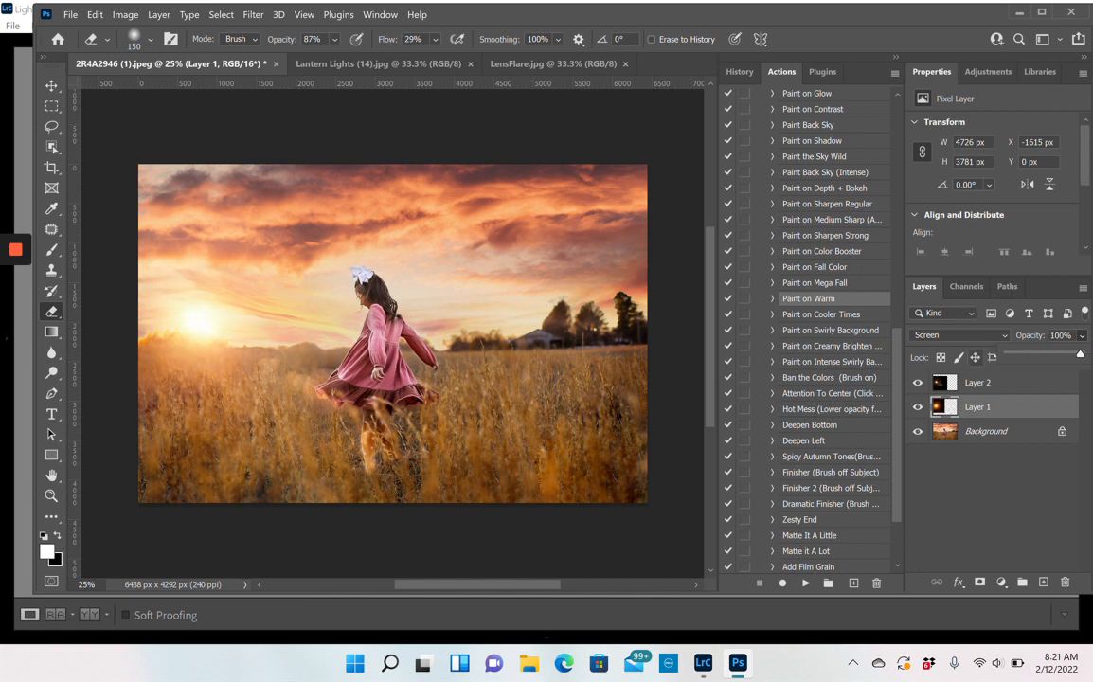
left_click_drag(1080, 353, 1074, 353)
left_click(994, 464)
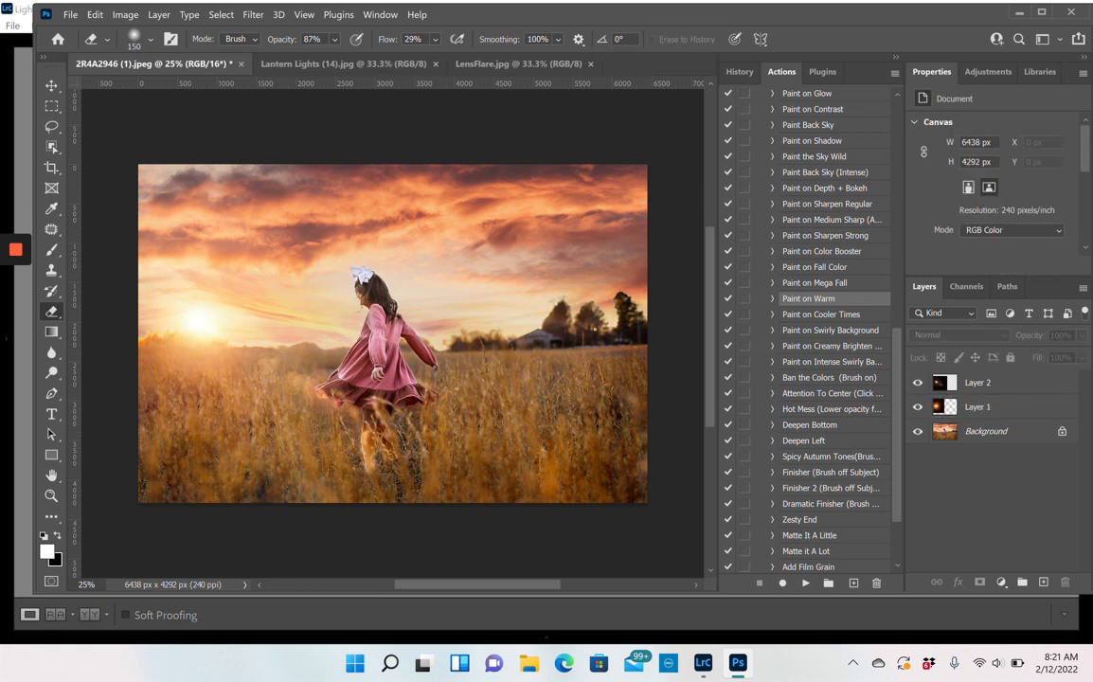
Step: Enlarge the eraser to 1100 and erase the outer parts of the Lantern Lights overlay on Layer 1
left_click_drag(940, 382, 327, 459)
left_click_drag(1013, 379, 987, 428)
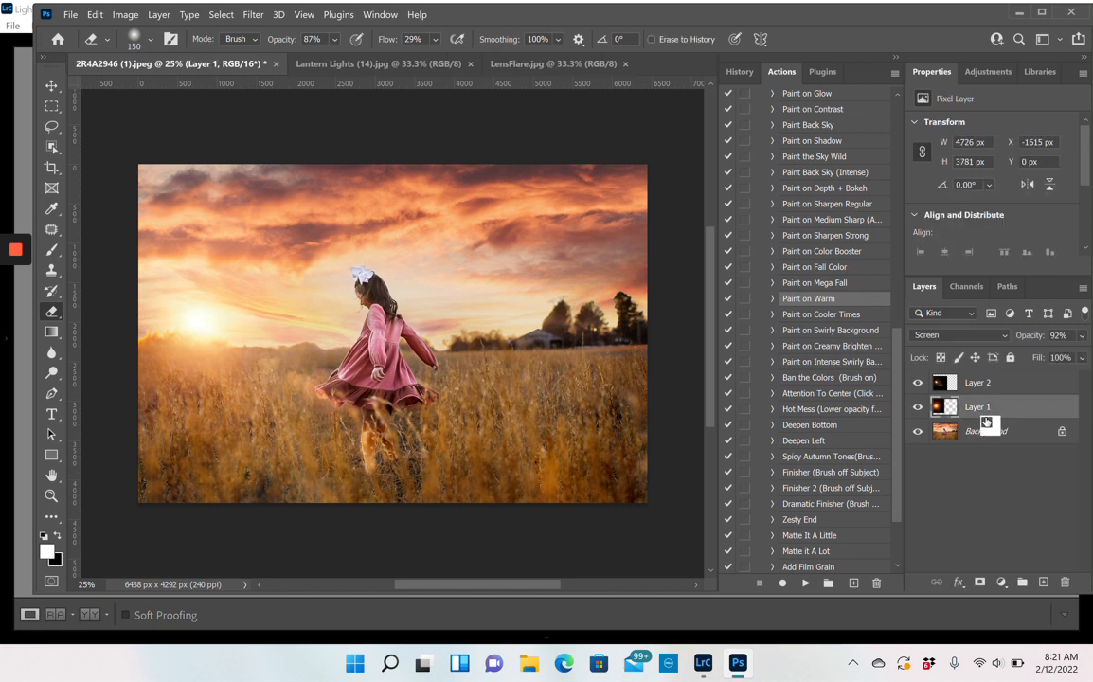
key("bracketright")
key("bracketright")
key("bracketright")
key("bracketright")
key("bracketright")
key("bracketright")
key("bracketright")
key("bracketright")
key("bracketright")
key("bracketright")
key("bracketright")
key("bracketright")
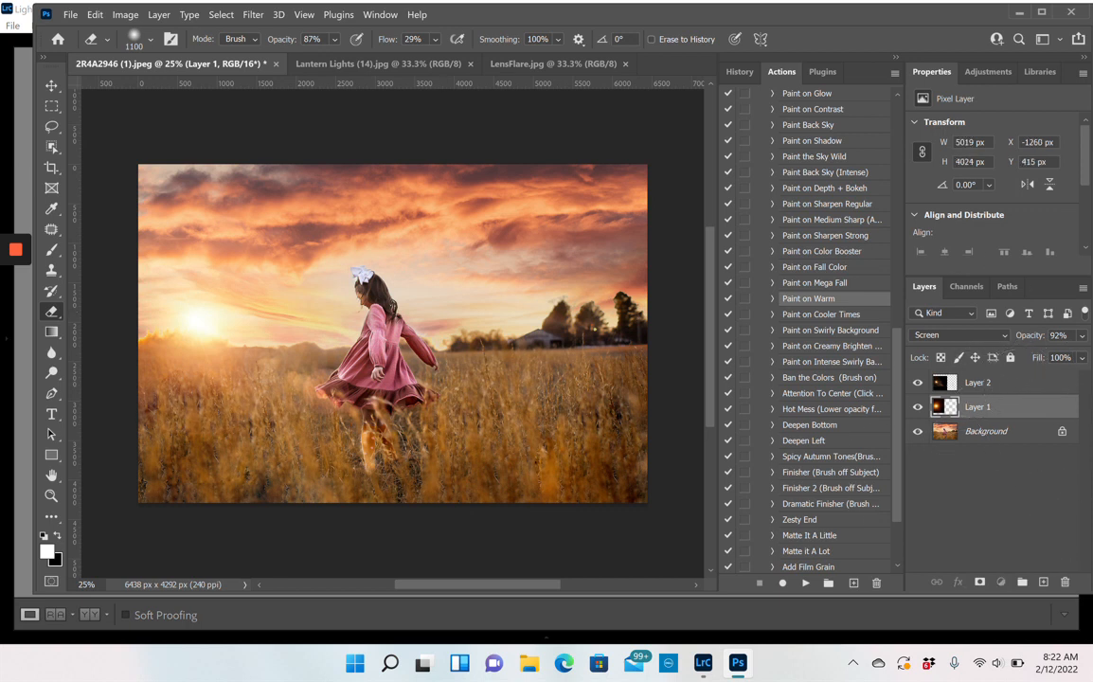
Step: Erase the outer parts of the lens flare on Layer 2, and merge all visible layers into the Background
left_click(978, 382)
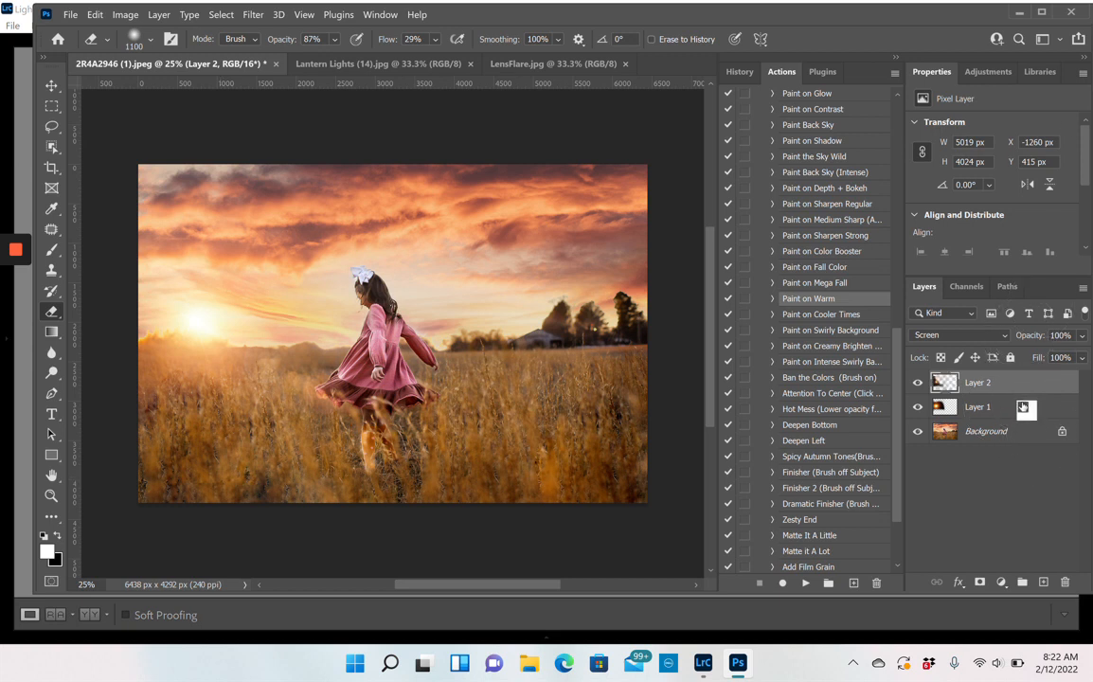
left_click(1023, 406)
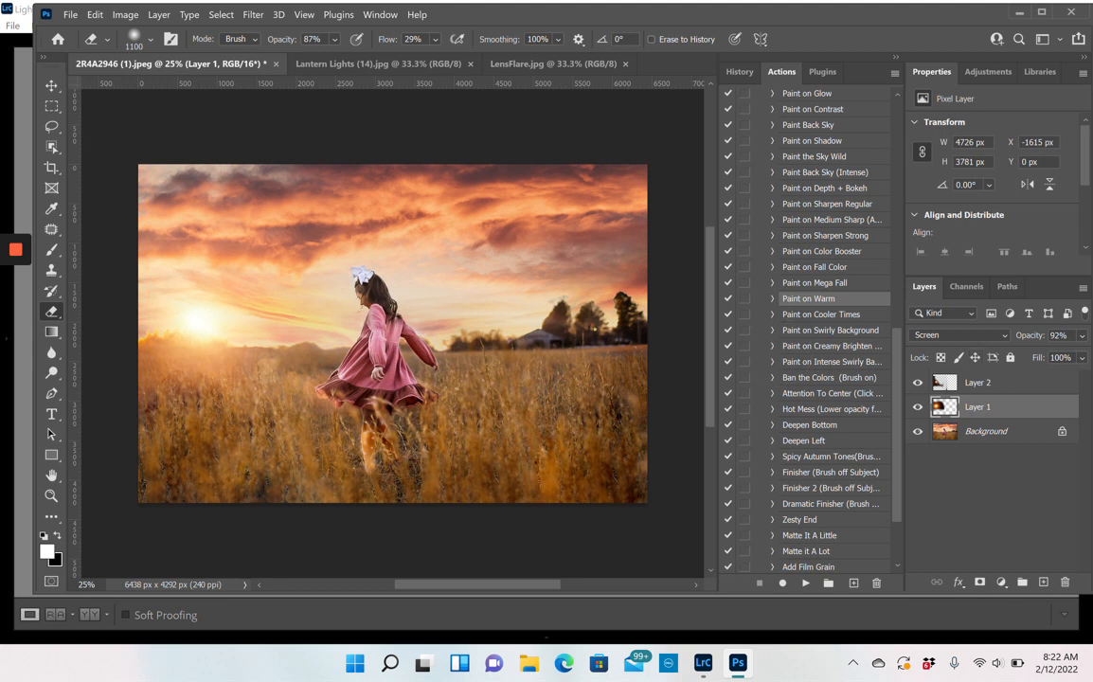
key("ctrl+shift+e")
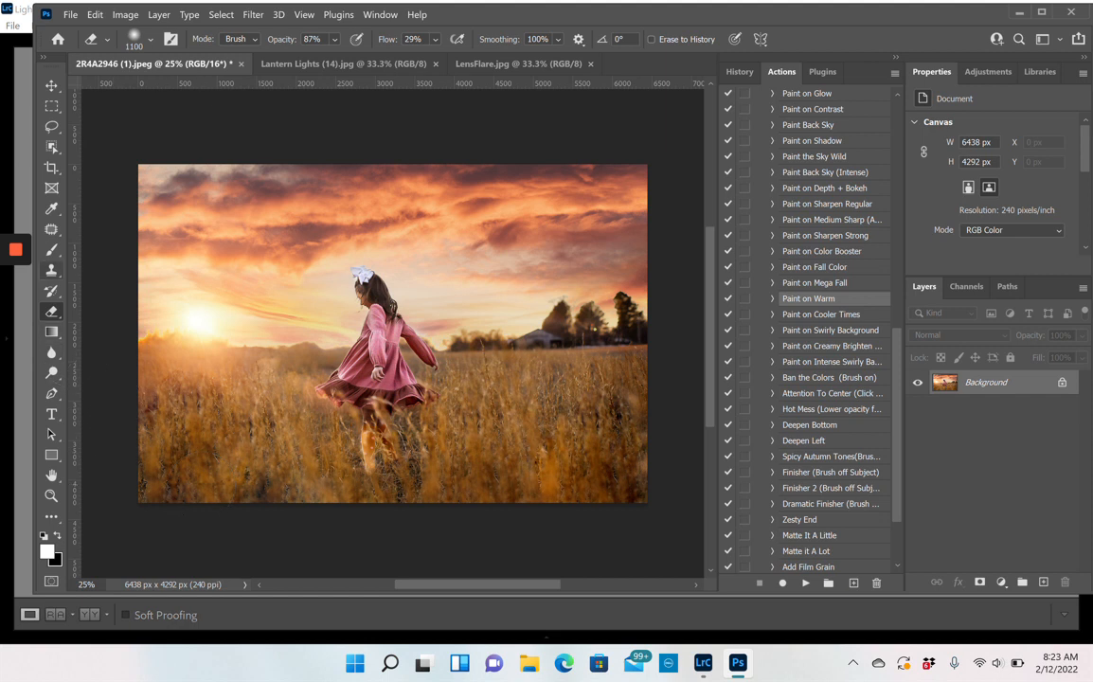
Step: Activate the Clone Stamp tool, and quit Photoshop, saving the changes to 2R4A2946 (1).jpeg
left_click(51, 270)
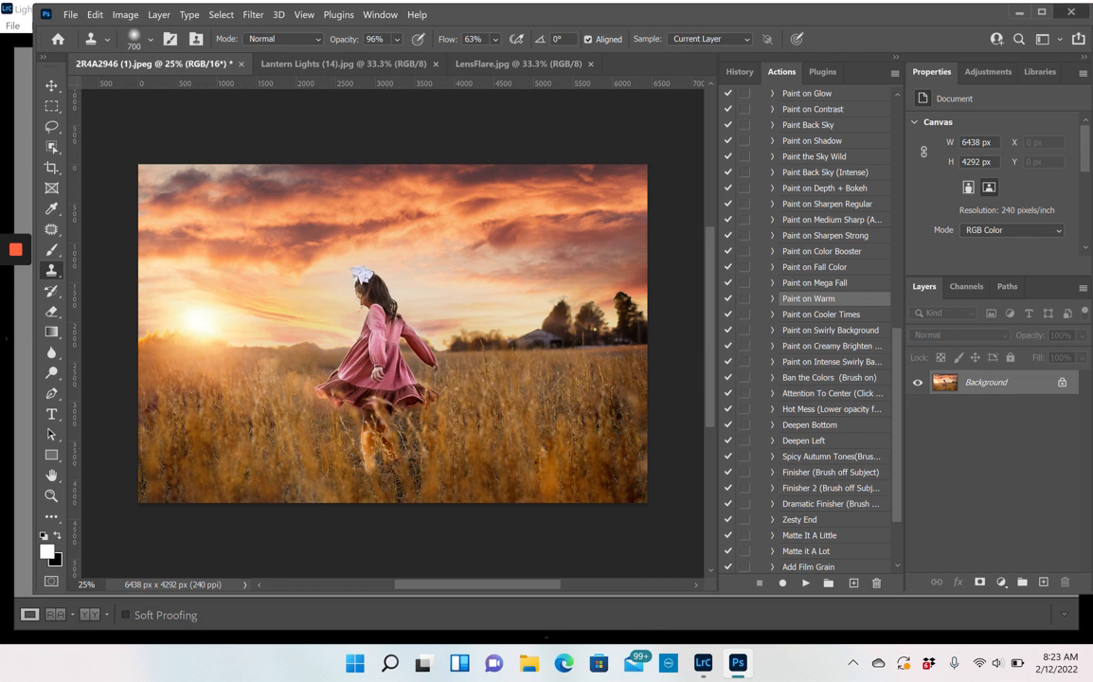
key("ctrl+q")
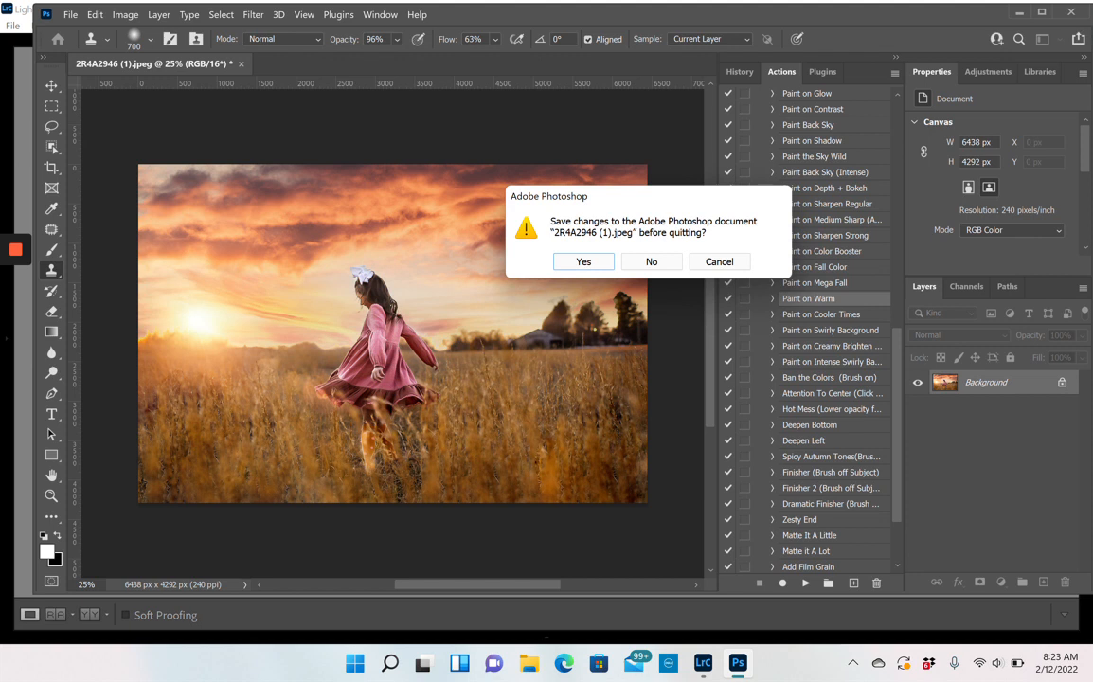
left_click(576, 261)
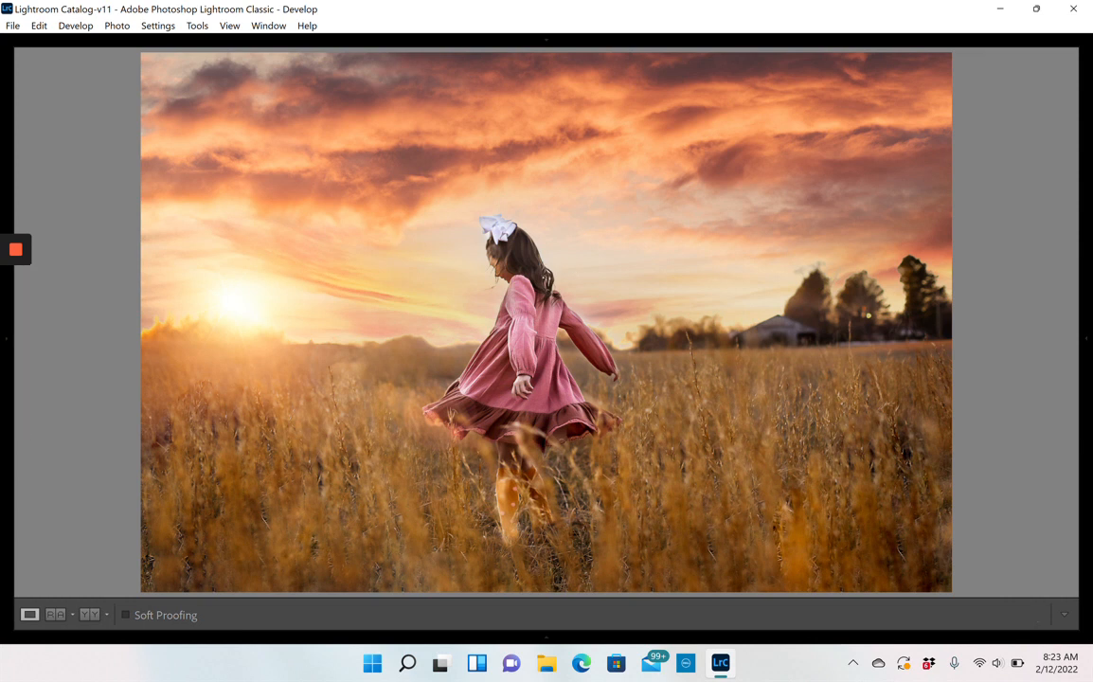
Step: Apply the SALTED01 preset from the SALTY group to the edited photo in Lightroom Classic
mouse_move(5, 338)
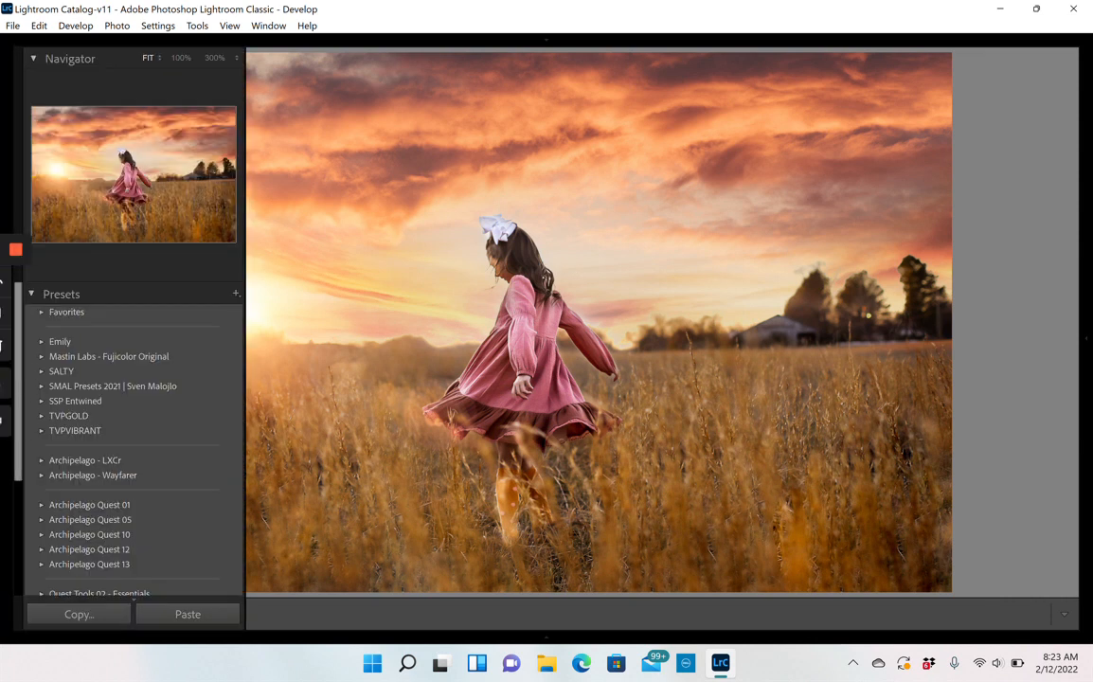
left_click(43, 372)
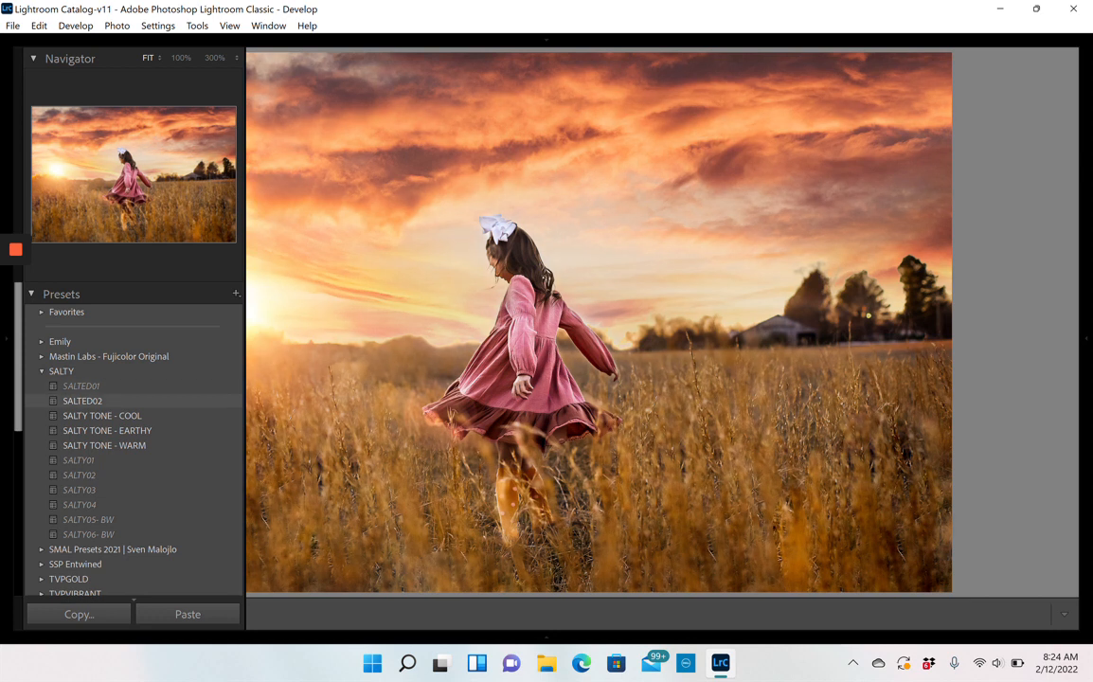
left_click(83, 387)
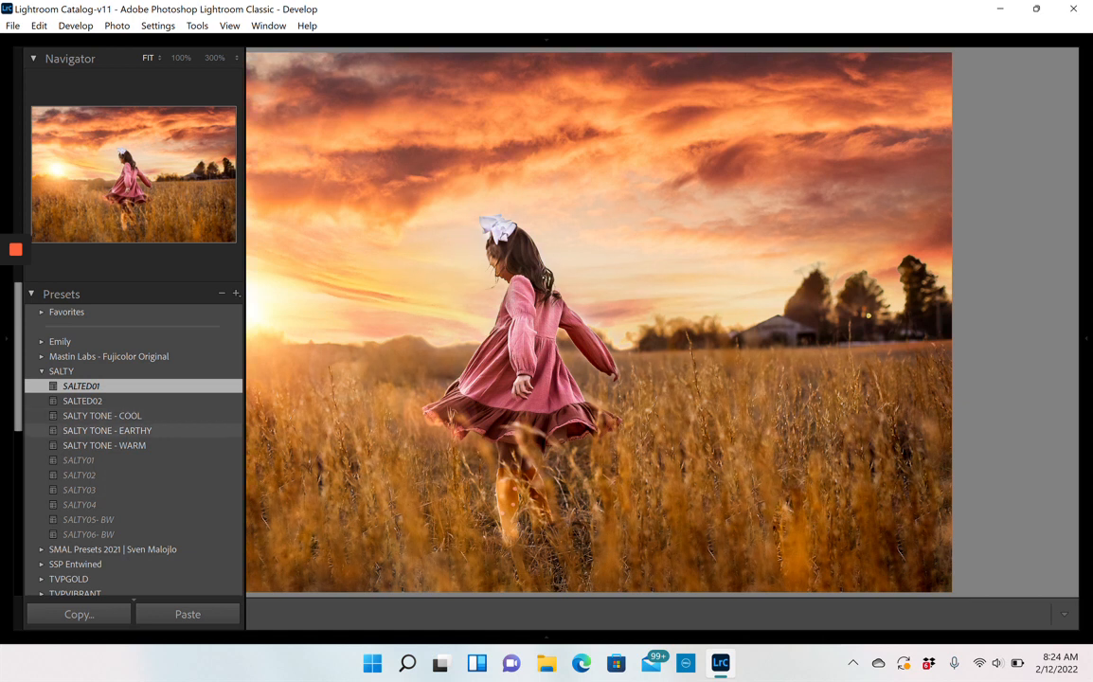
Step: Apply the SALTY TONE - EARTHY preset from the SALTY group to the edited sunset photo
left_click(107, 430)
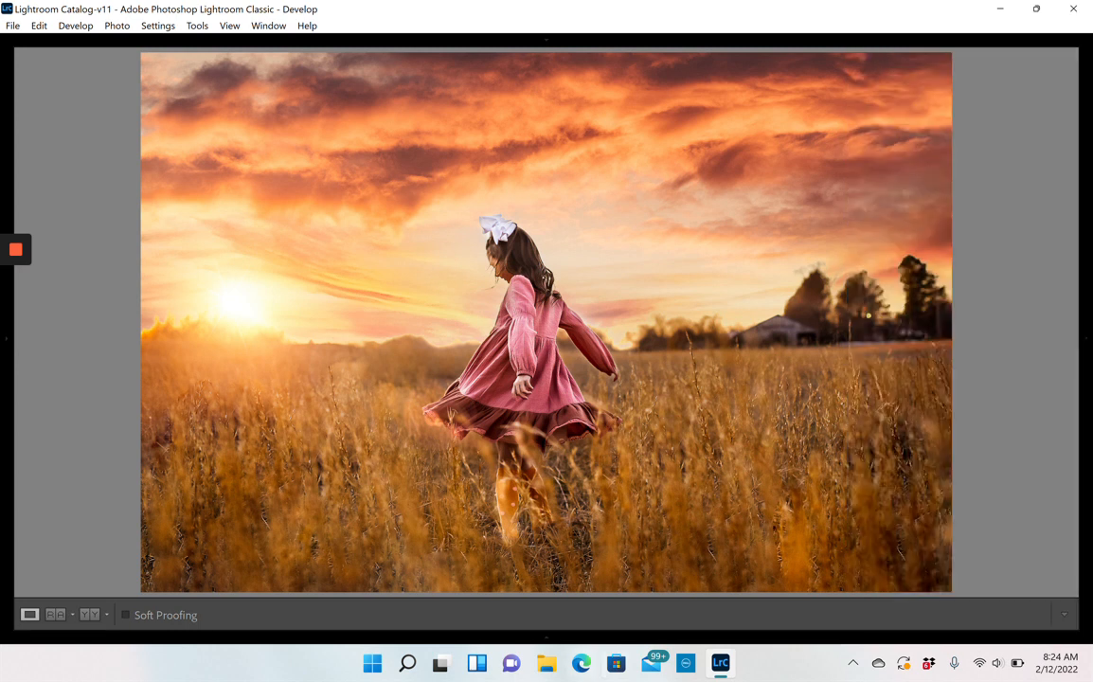
Step: Open the unedited-sky version 2R4A2946 (1)-Edit-2.tif and reset all of its develop settings
mouse_move(606, 637)
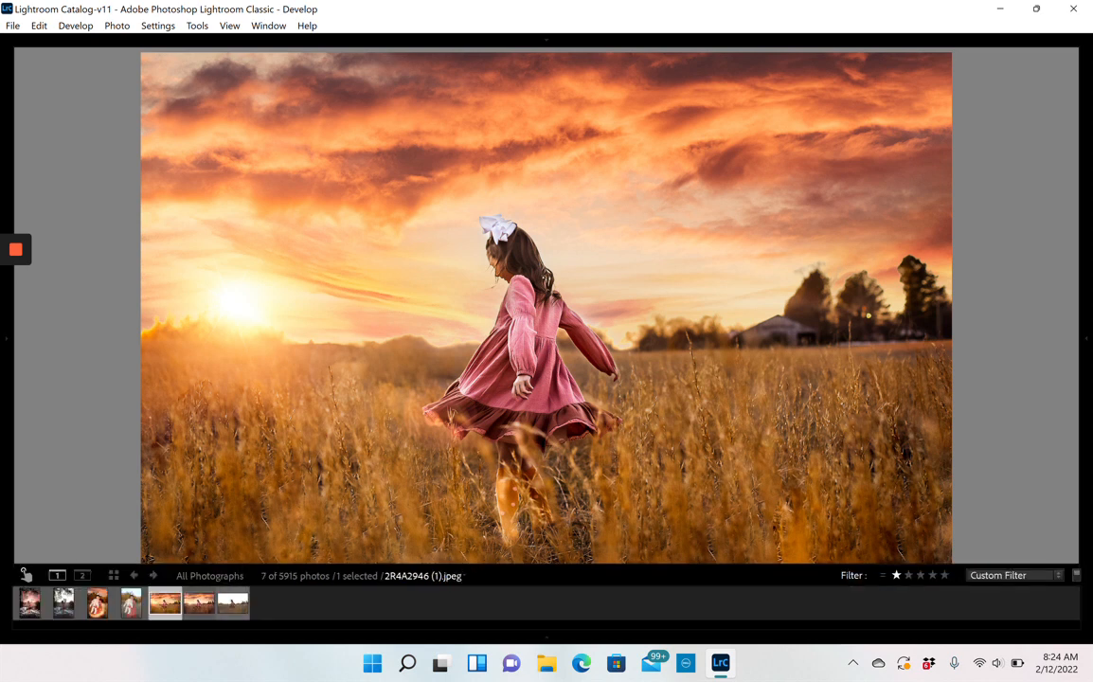
left_click(233, 603)
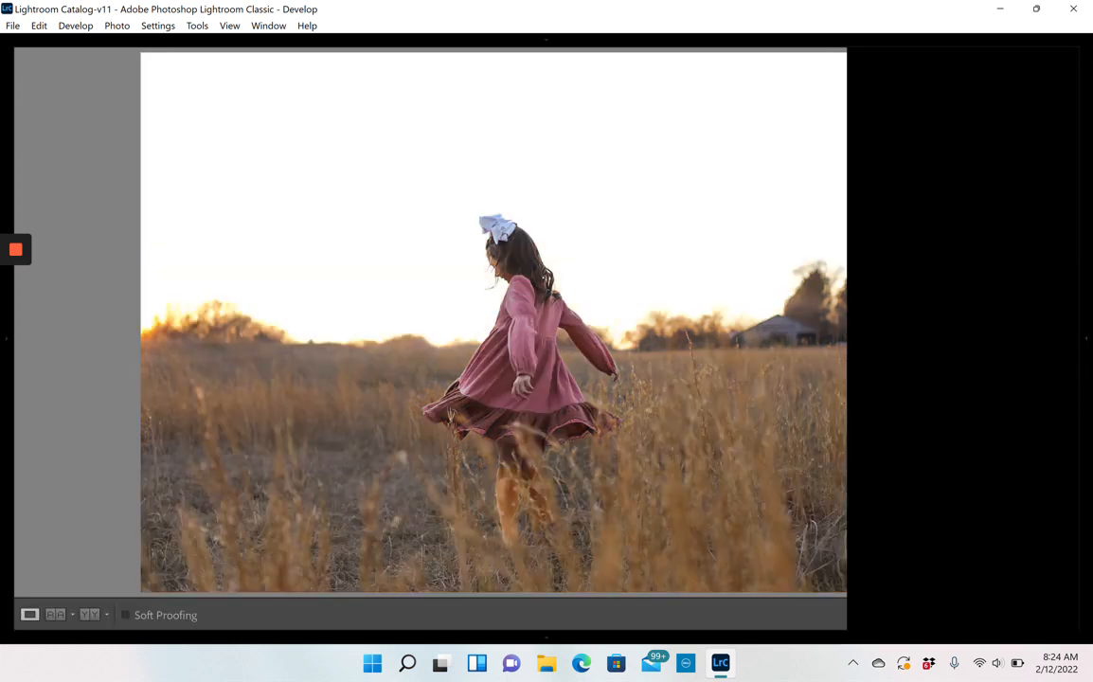
mouse_move(1085, 426)
left_click(1013, 615)
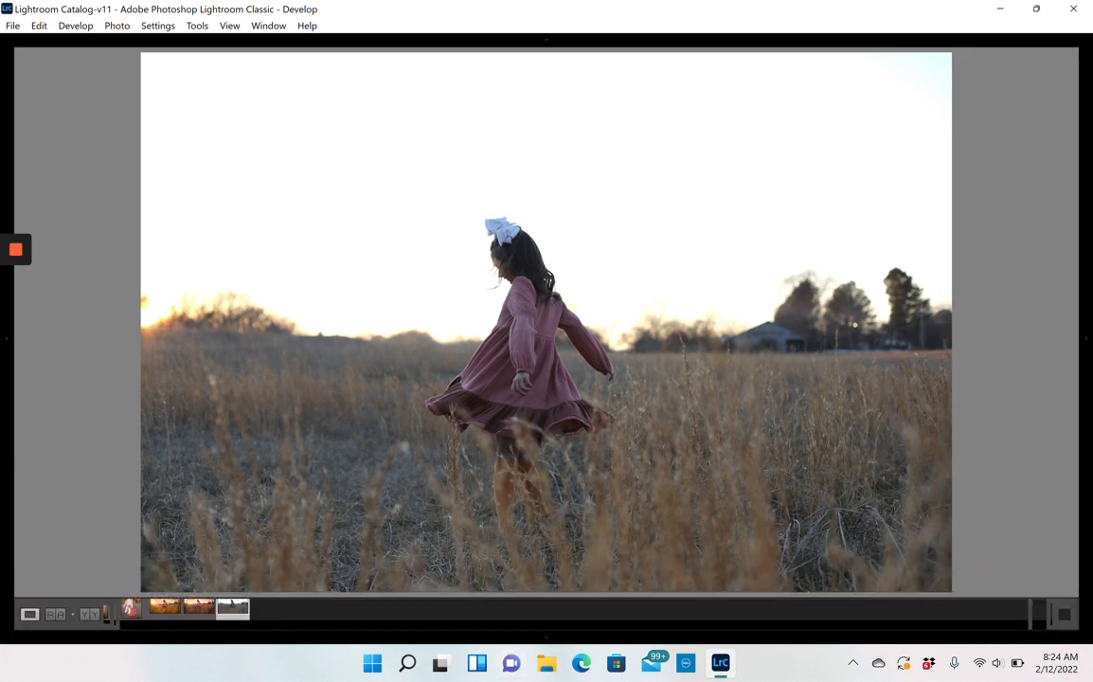
Step: Return to the finished sunset photo 2R4A2946 (1).jpeg to compare it with the original
mouse_move(610, 636)
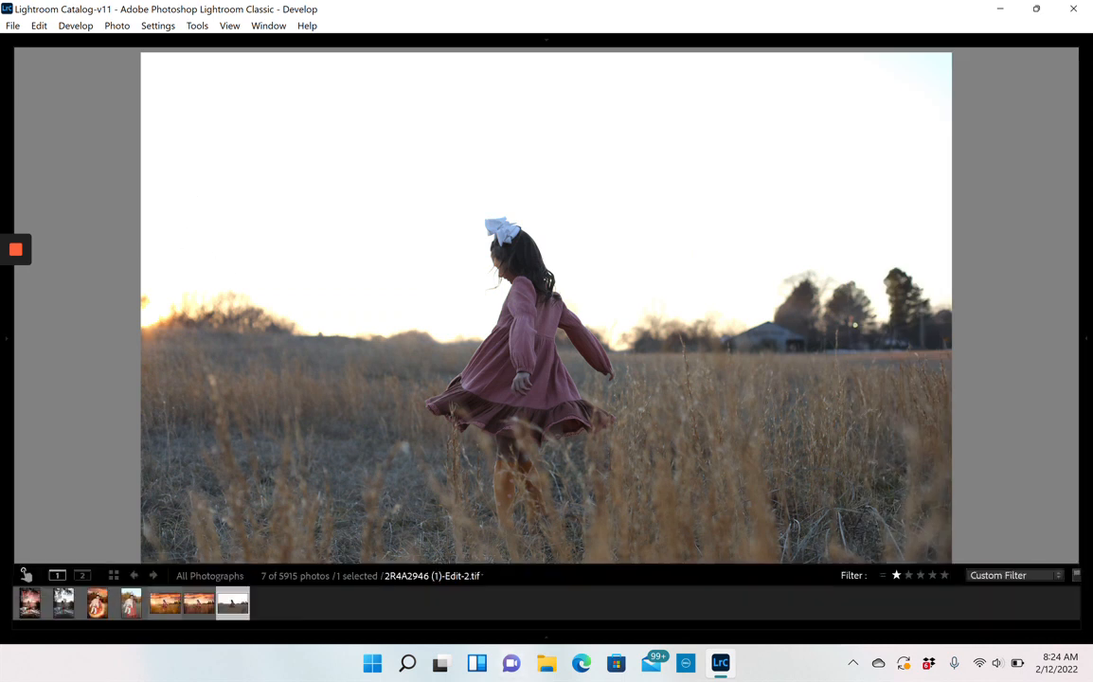
left_click(165, 603)
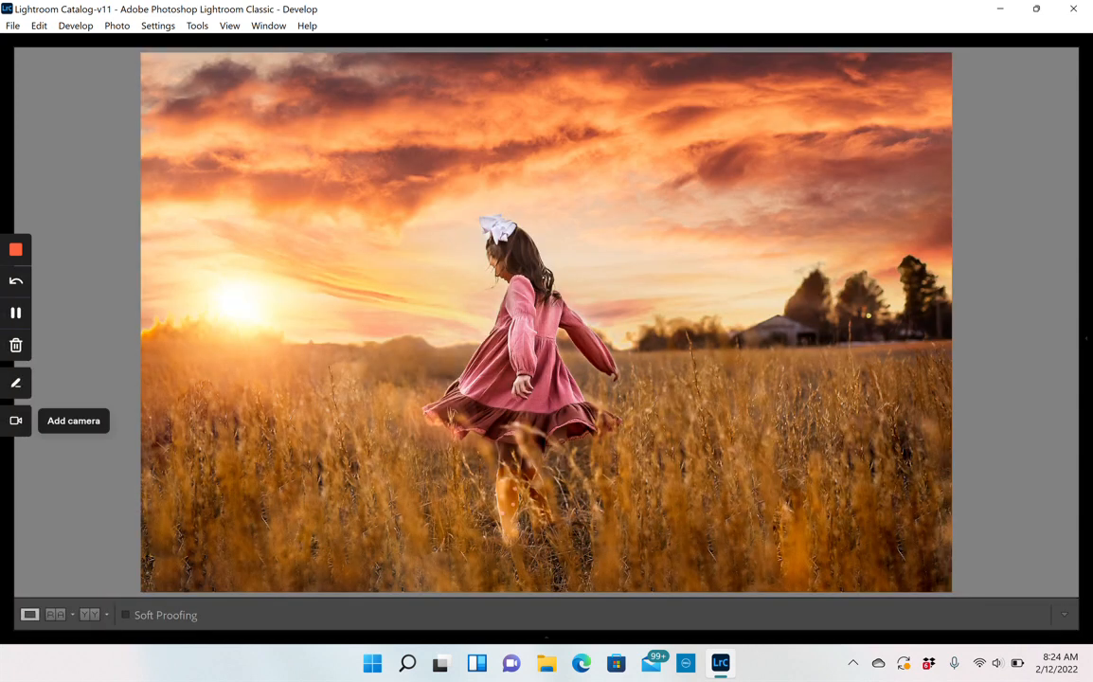
mouse_move(1086, 338)
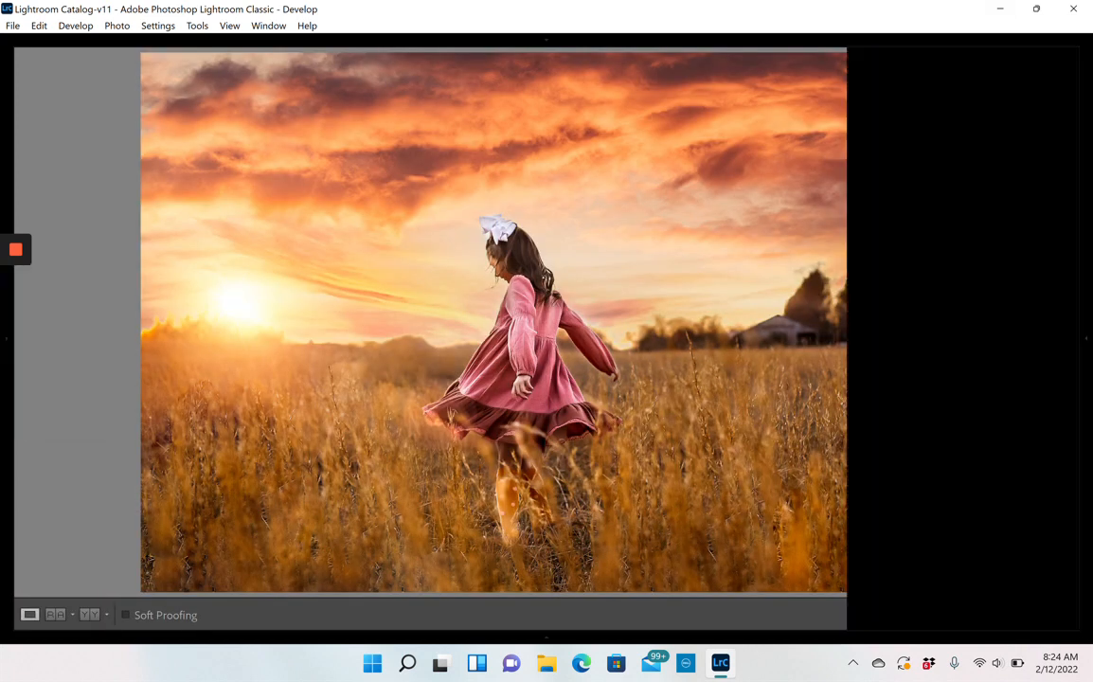
mouse_move(1036, 8)
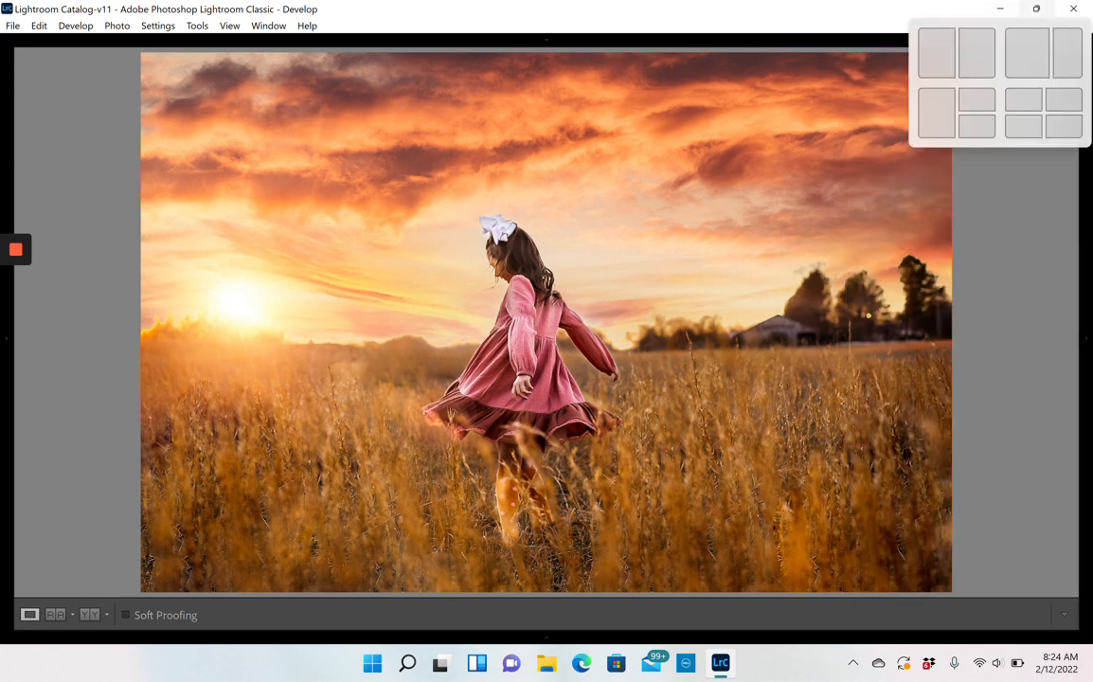